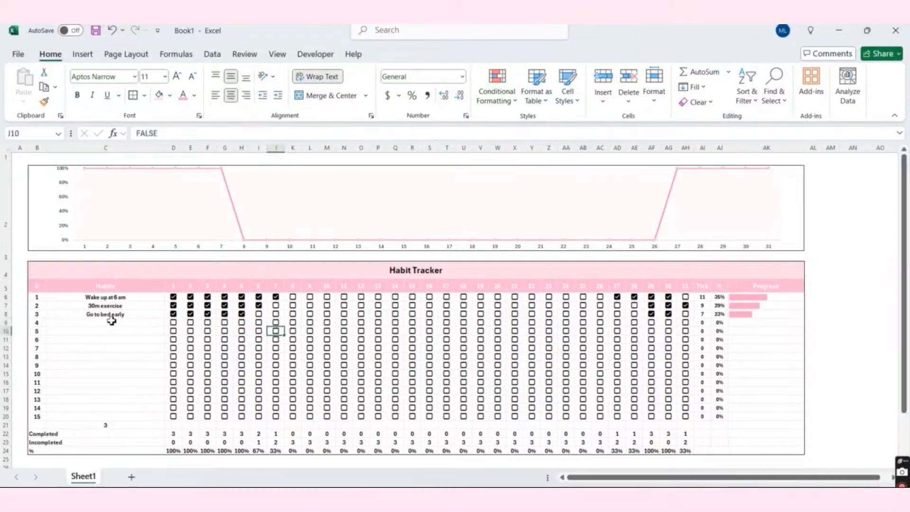
Tick the remaining unchecked boxes of the three habits for days 7, 8 and 9
{"action": "left_click", "coordinate": [112, 323]}
{"action": "left_click", "coordinate": [276, 313]}
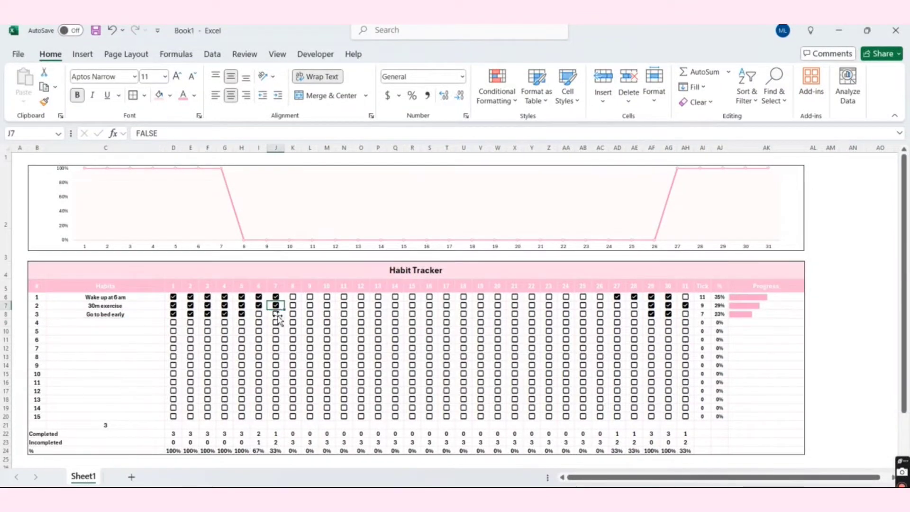
{"action": "left_click", "coordinate": [293, 296]}
{"action": "left_click", "coordinate": [293, 305]}
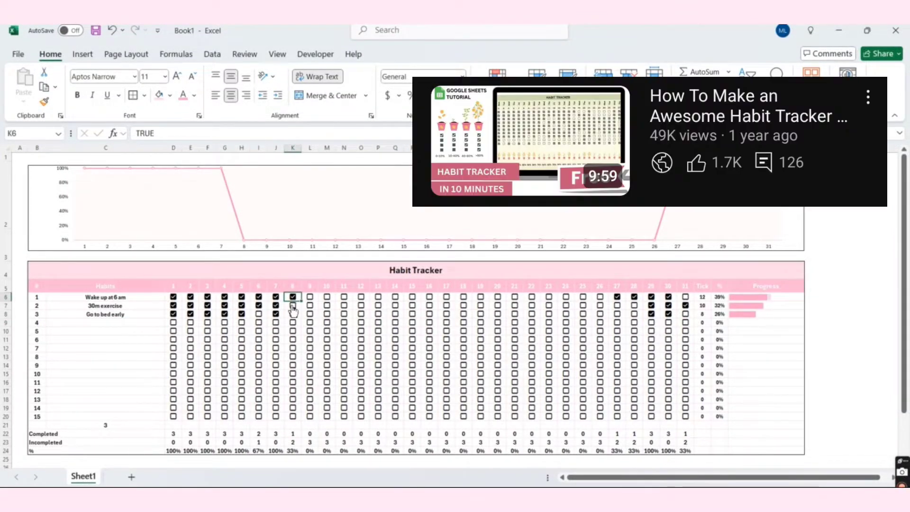
{"action": "left_click", "coordinate": [293, 314]}
{"action": "left_click", "coordinate": [310, 300]}
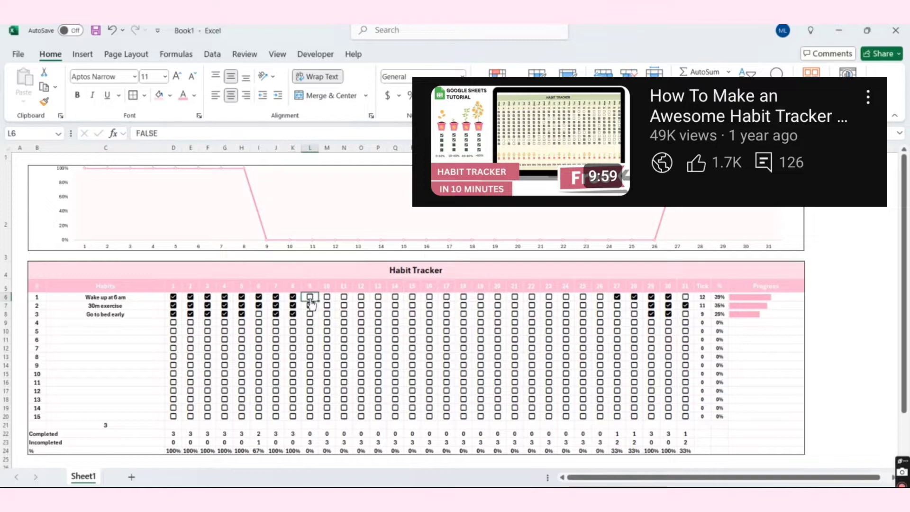
{"action": "left_click", "coordinate": [309, 297]}
{"action": "left_click", "coordinate": [310, 306]}
{"action": "left_click", "coordinate": [311, 315]}
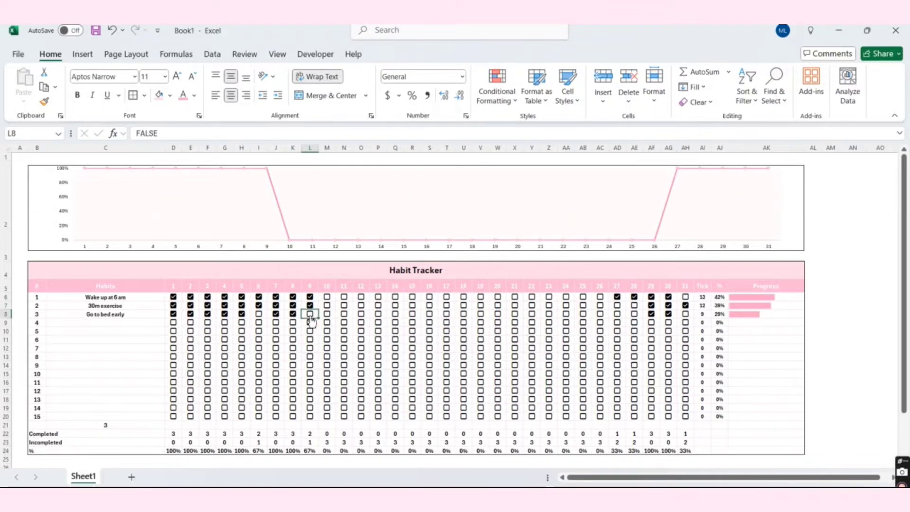
{"action": "left_click", "coordinate": [311, 314]}
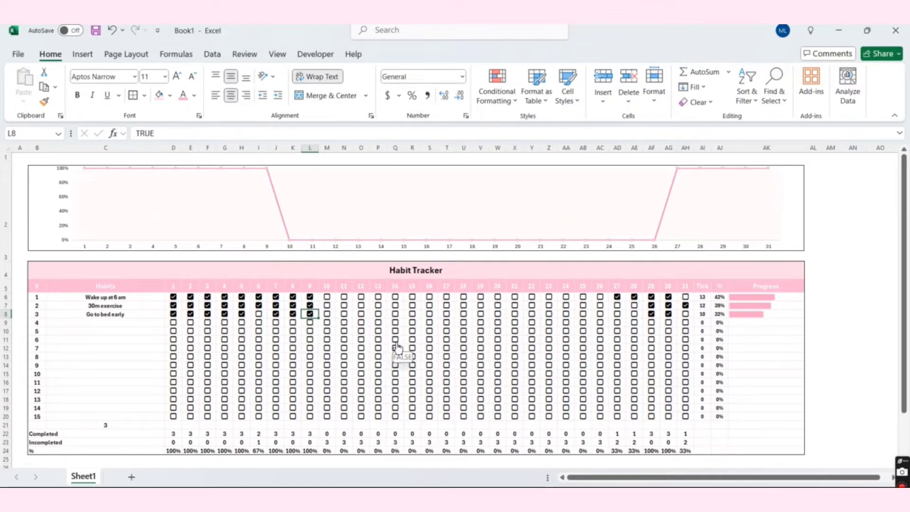
Tick the boxes of all three habits for days 10 and 11
{"action": "left_click", "coordinate": [327, 297]}
{"action": "left_click", "coordinate": [327, 305]}
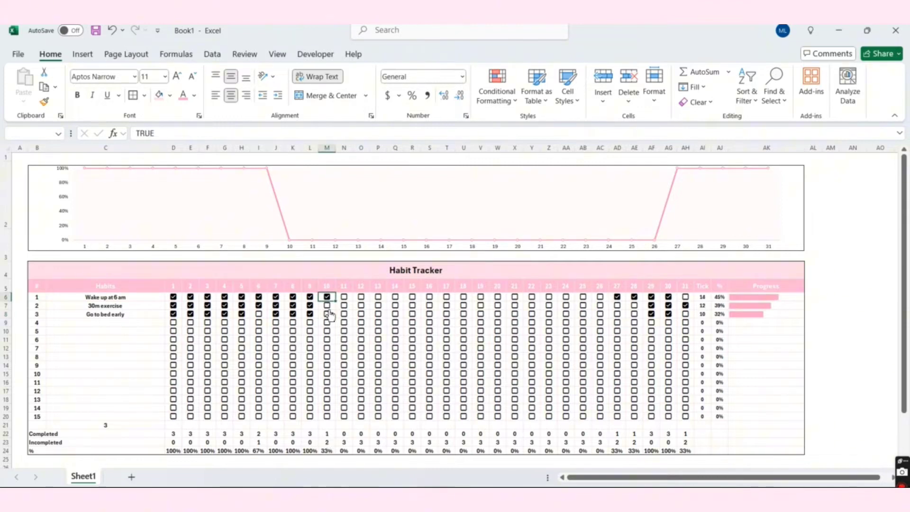
{"action": "left_click", "coordinate": [327, 313]}
{"action": "left_click", "coordinate": [344, 297]}
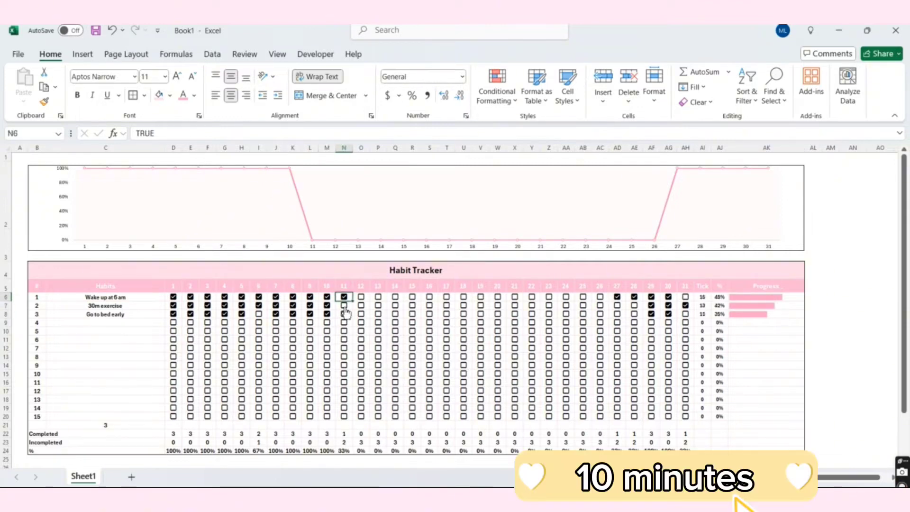
{"action": "left_click", "coordinate": [344, 305]}
{"action": "left_click", "coordinate": [344, 313]}
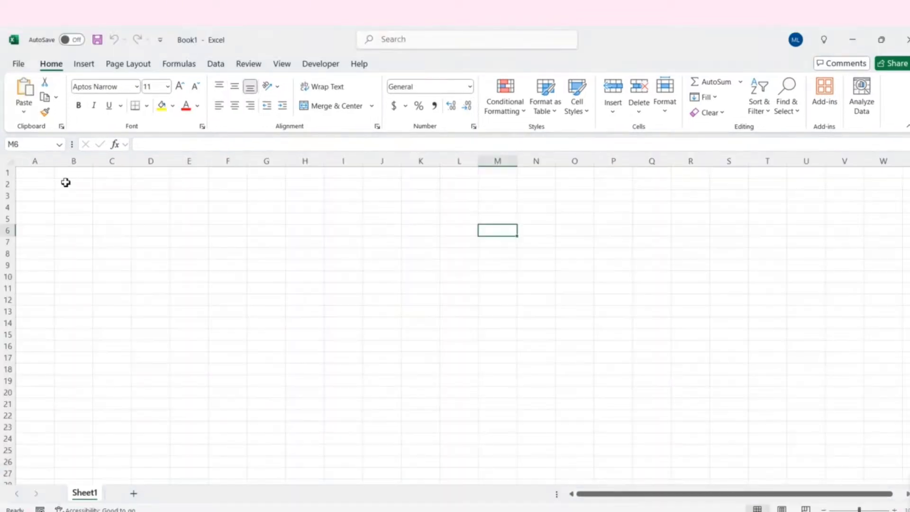
Center all cells of the blank sheet vertically and horizontally and wrap their text
{"action": "key", "text": "ctrl+a"}
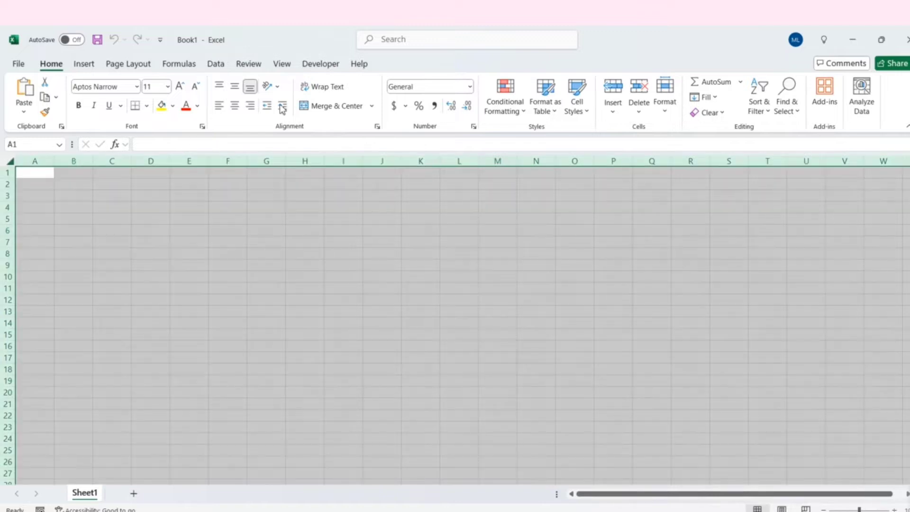
{"action": "left_click", "coordinate": [234, 86]}
{"action": "left_click", "coordinate": [235, 107]}
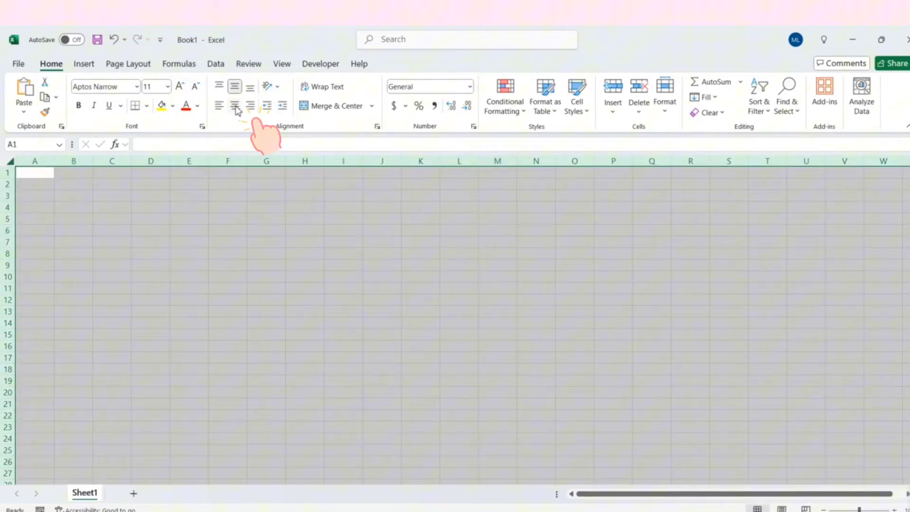
{"action": "left_click", "coordinate": [315, 88]}
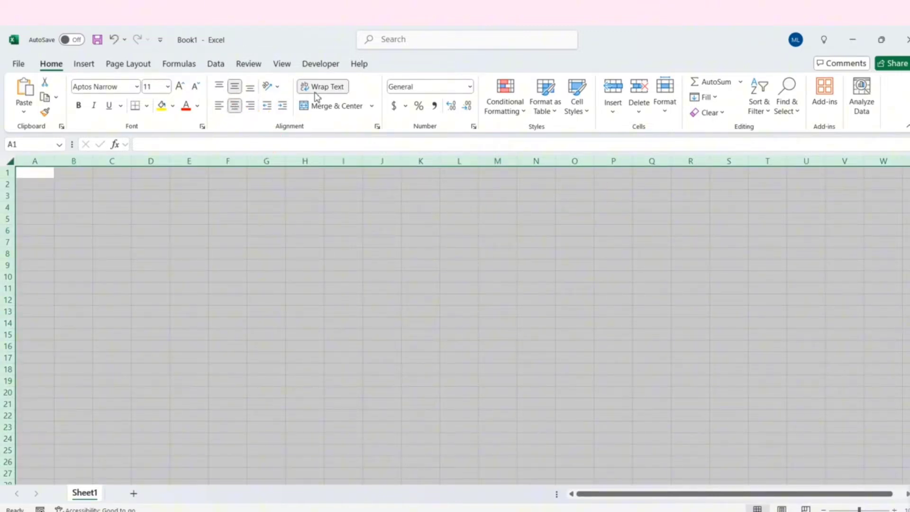
{"action": "left_click", "coordinate": [80, 195]}
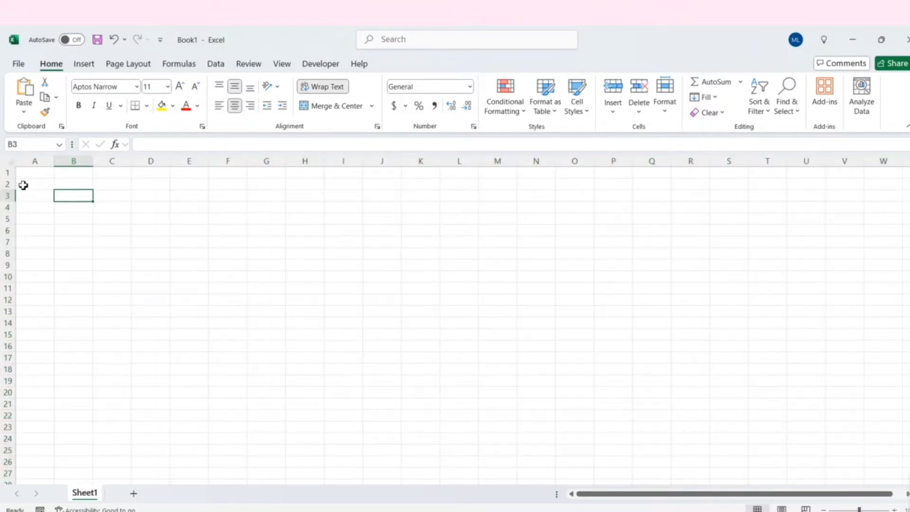
Make rows 2 and 3 equally much taller and enter # as the header in B5
{"action": "left_click_drag", "start_coordinate": [8, 183], "coordinate": [8, 245]}
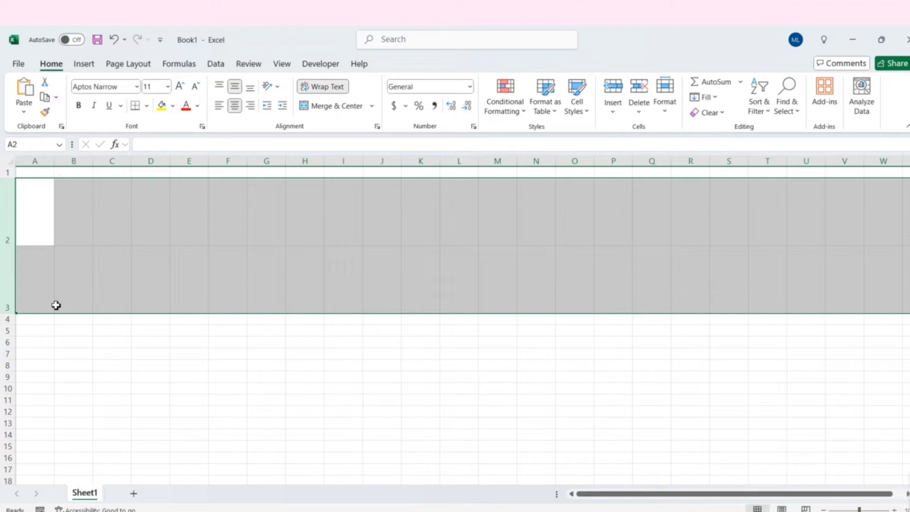
{"action": "left_click", "coordinate": [64, 334]}
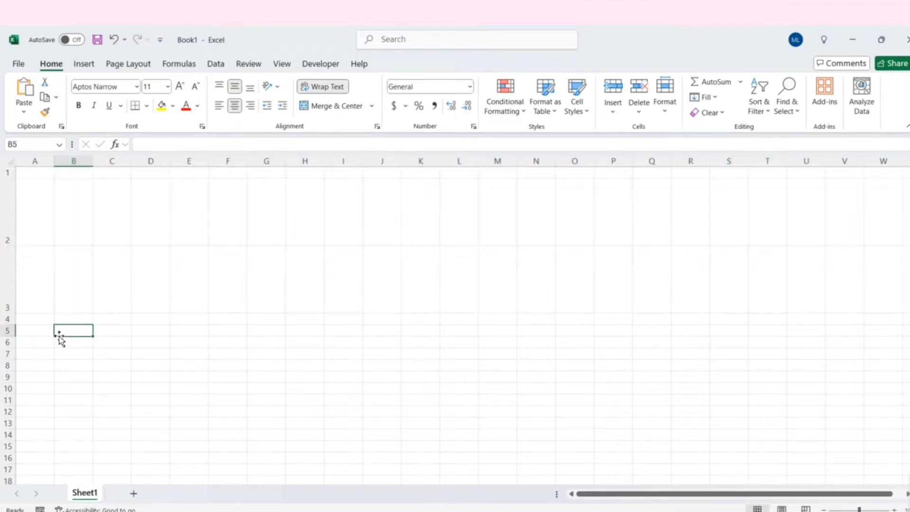
{"action": "type", "text": "#"}
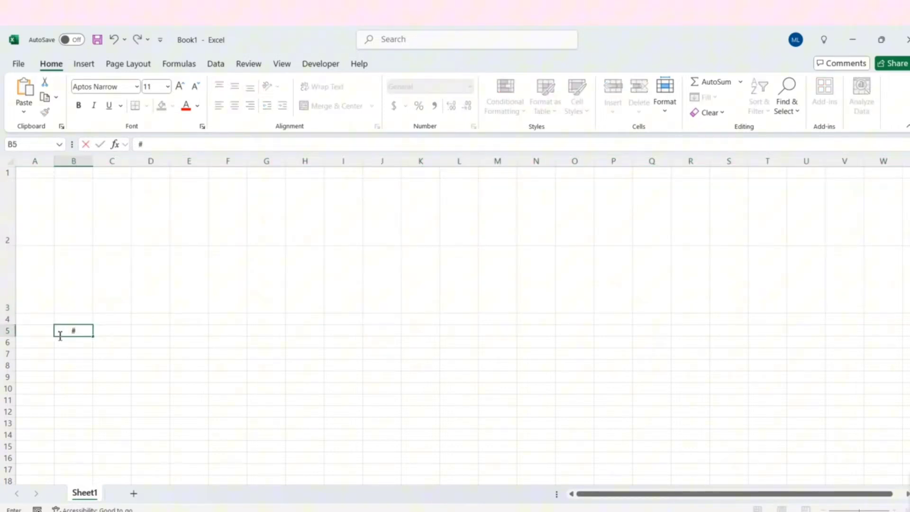
Widen column C to about four times its width and enter the header Habits in C5
{"action": "left_click", "coordinate": [105, 331]}
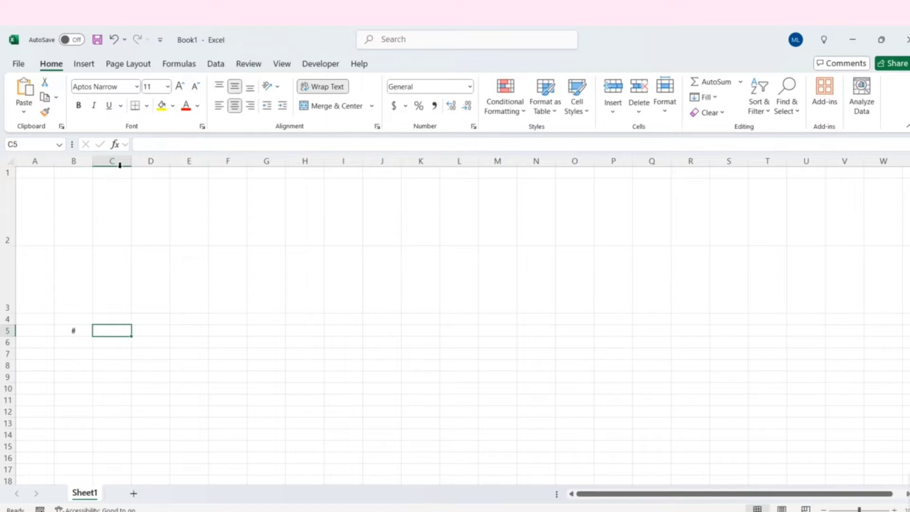
{"action": "left_click_drag", "start_coordinate": [133, 161], "coordinate": [258, 195]}
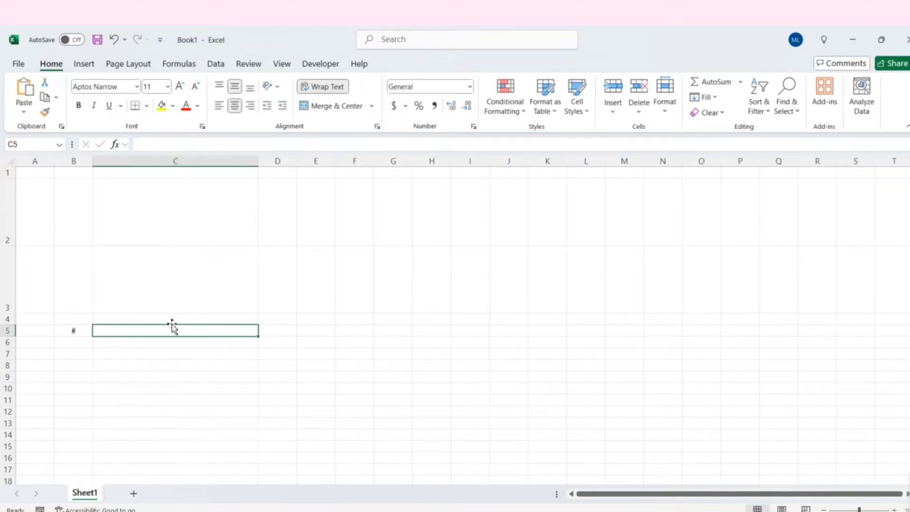
{"action": "left_click", "coordinate": [143, 144]}
{"action": "type", "text": "H"}
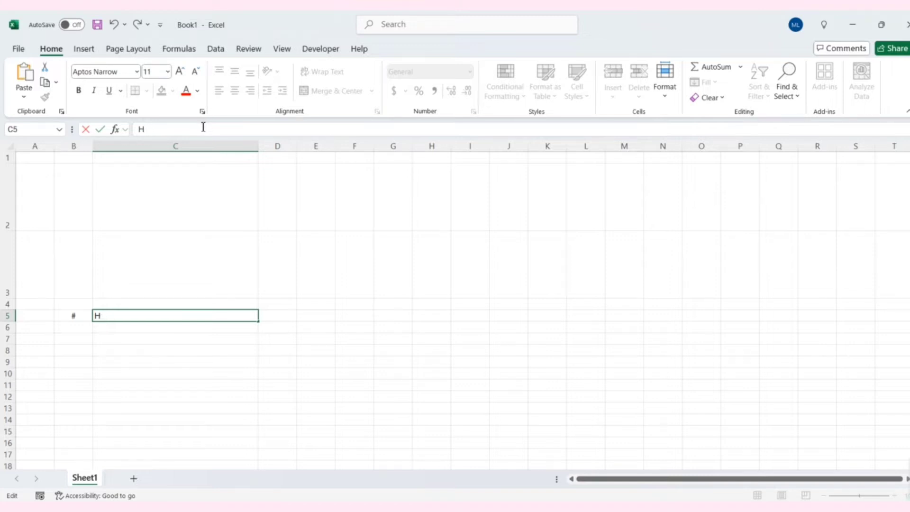
{"action": "type", "text": "abits"}
{"action": "key", "text": "Return"}
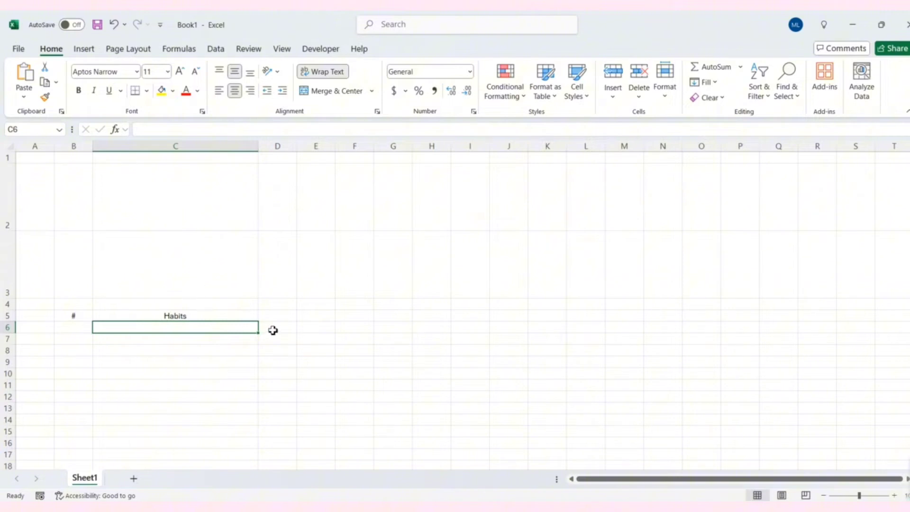
Enter 1 and 2 in D5 and E5 and fill the day numbers across to 31 in AH5
{"action": "left_click", "coordinate": [270, 316]}
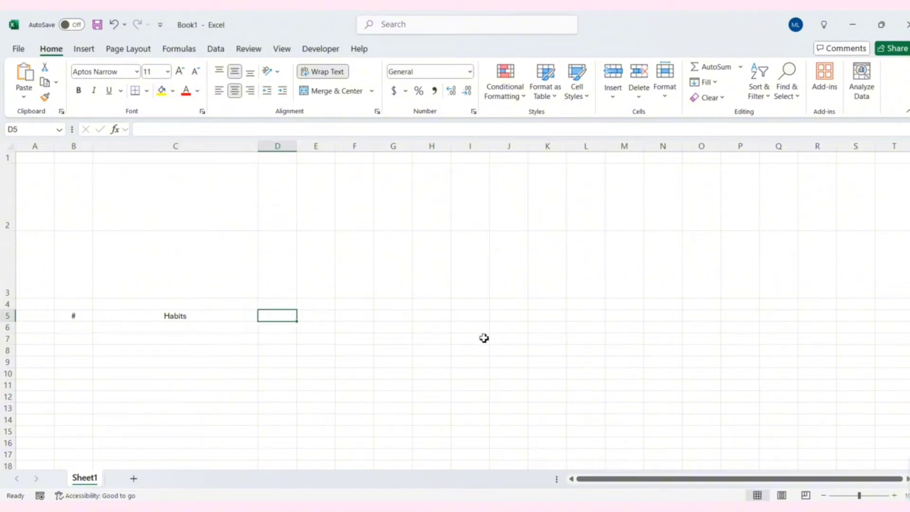
{"action": "left_click", "coordinate": [262, 129]}
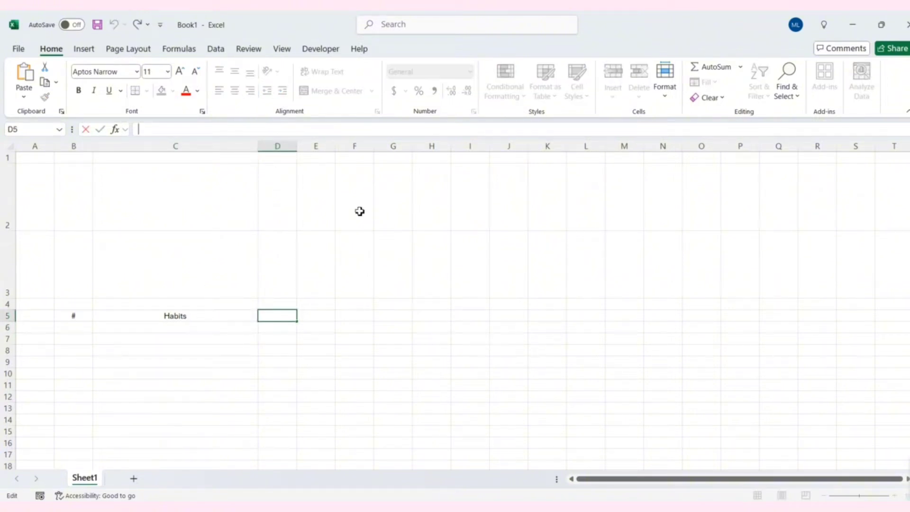
{"action": "type", "text": "1"}
{"action": "left_click", "coordinate": [322, 320]}
{"action": "type", "text": "2"}
{"action": "left_click", "coordinate": [363, 319]}
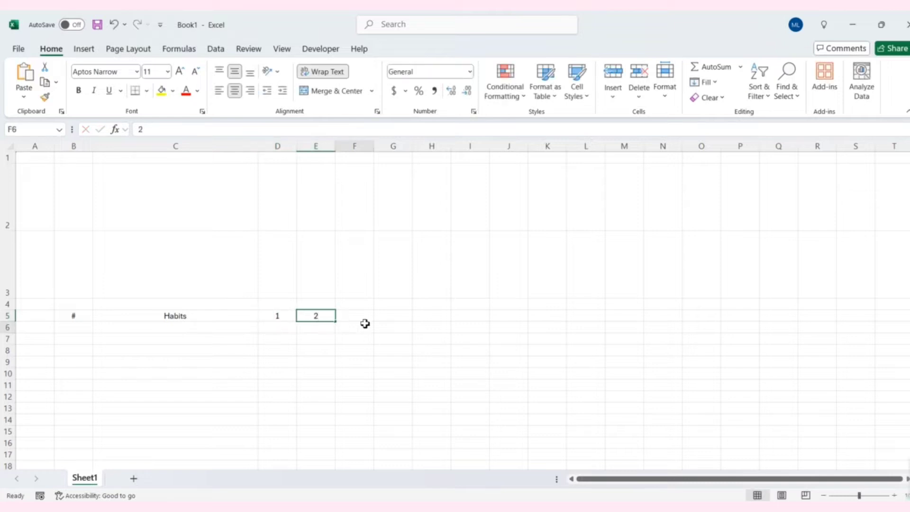
{"action": "left_click_drag", "start_coordinate": [284, 318], "coordinate": [628, 333]}
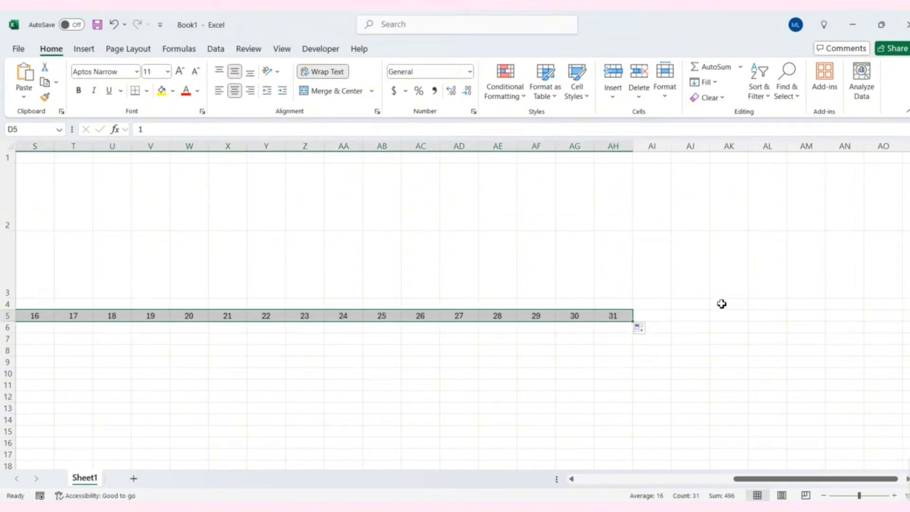
Narrow the day columns D to AH equally so they just fit their numbers
{"action": "left_click", "coordinate": [751, 330]}
{"action": "left_click_drag", "start_coordinate": [796, 479], "coordinate": [630, 497]}
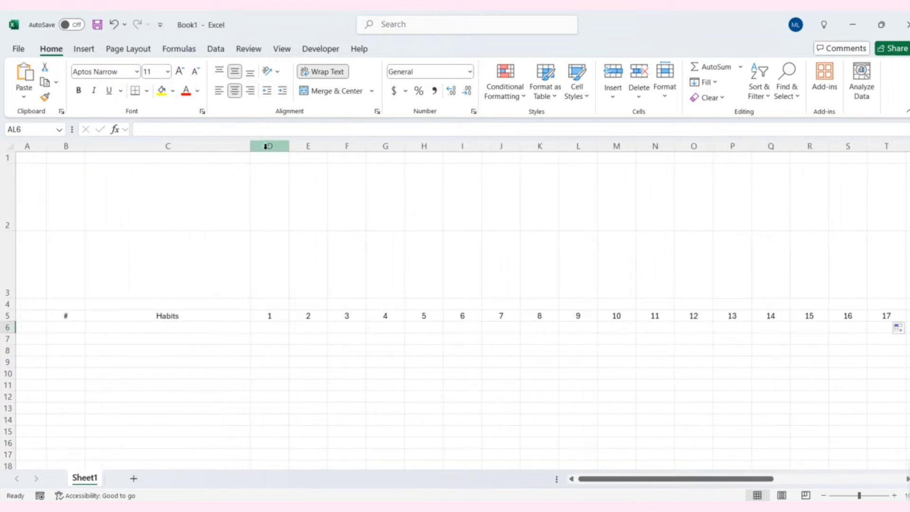
{"action": "left_click_drag", "start_coordinate": [268, 146], "coordinate": [852, 270]}
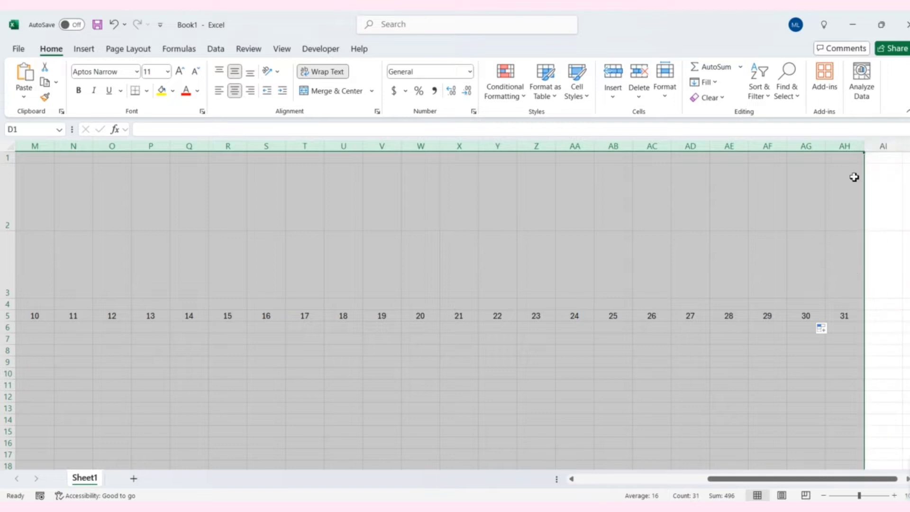
{"action": "mouse_move", "coordinate": [864, 146]}
{"action": "left_mouse_down"}
{"action": "mouse_move", "coordinate": [833, 148]}
{"action": "mouse_move", "coordinate": [848, 153]}
{"action": "left_mouse_up"}
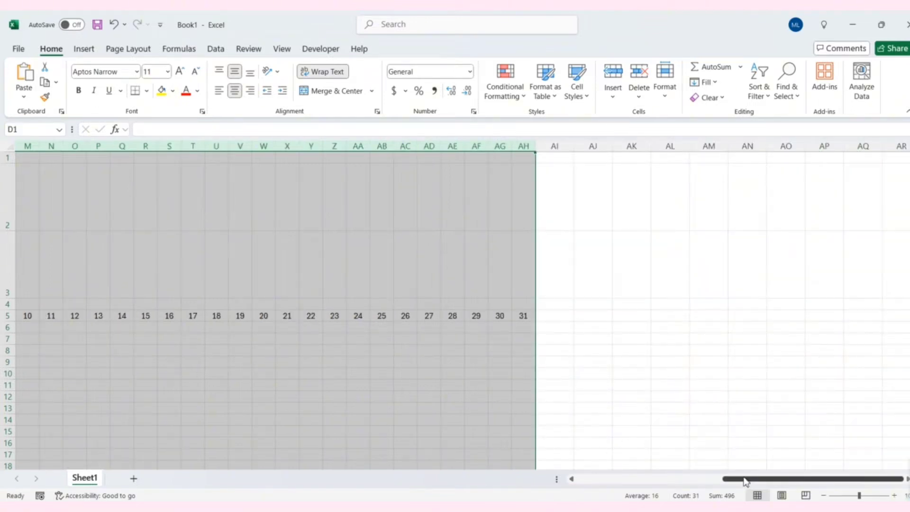
{"action": "left_click_drag", "start_coordinate": [743, 479], "coordinate": [371, 454]}
Enter 1 and 2 in B6 and B7 and fill the number sequence down to 26 in B31
{"action": "left_click_drag", "start_coordinate": [7, 327], "coordinate": [63, 350]}
{"action": "left_click", "coordinate": [80, 327]}
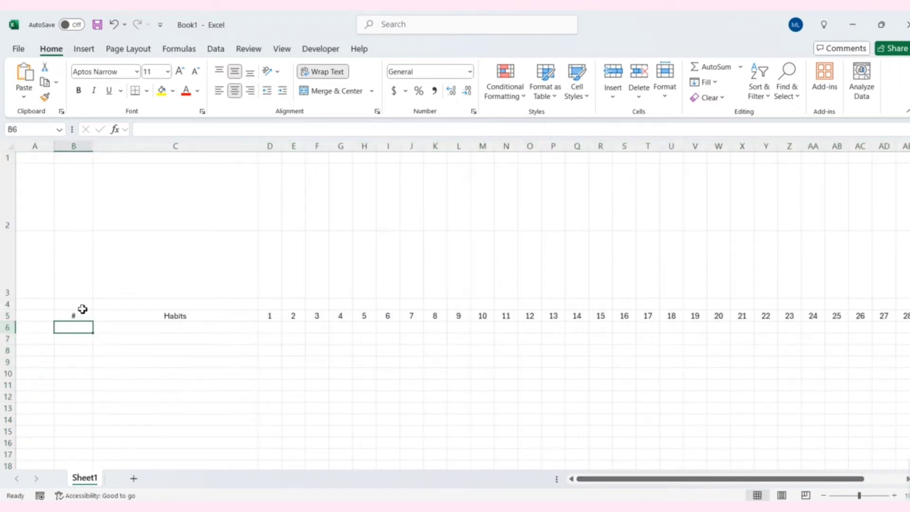
{"action": "type", "text": "1"}
{"action": "key", "text": "Return"}
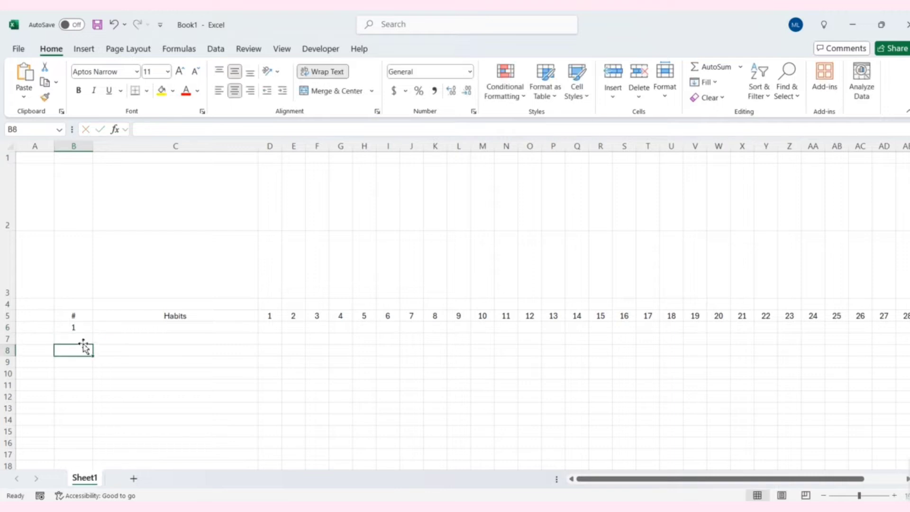
{"action": "type", "text": "2"}
{"action": "left_click", "coordinate": [100, 368]}
{"action": "left_click_drag", "start_coordinate": [75, 327], "coordinate": [88, 450]}
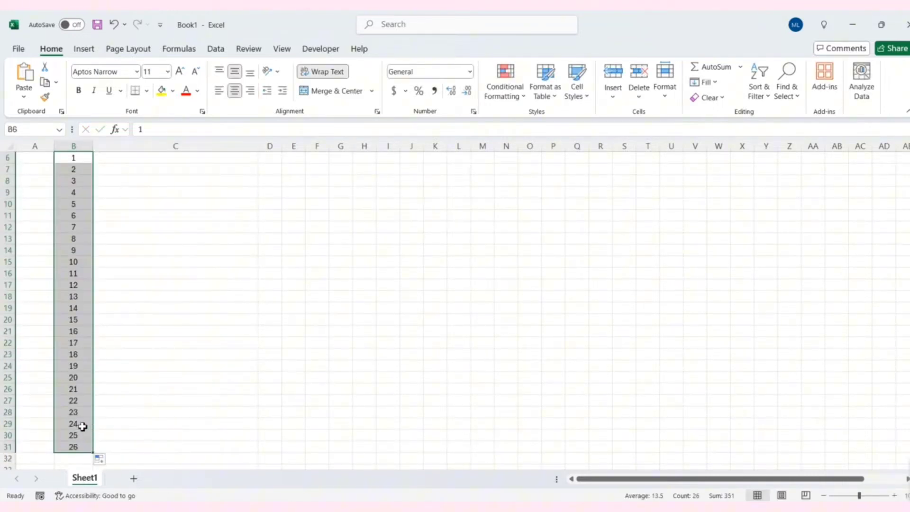
Clear the numbers 16 to 26 from column B so the habit list ends at 15
{"action": "left_click", "coordinate": [83, 424]}
{"action": "left_click_drag", "start_coordinate": [81, 389], "coordinate": [75, 450]}
{"action": "key", "text": "Delete"}
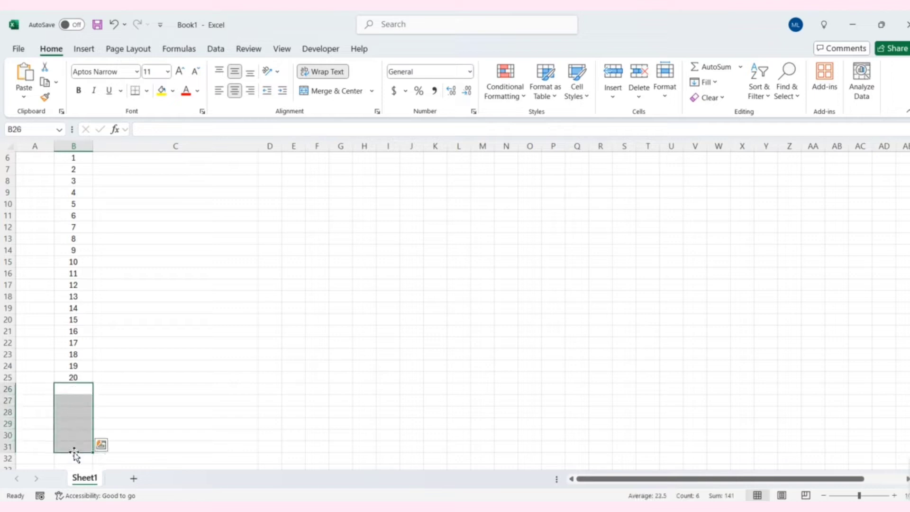
{"action": "left_click_drag", "start_coordinate": [78, 332], "coordinate": [81, 376]}
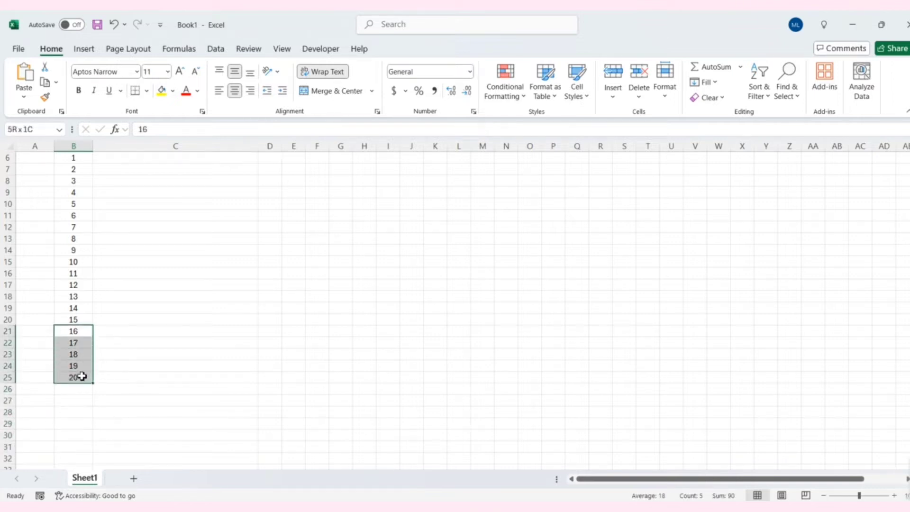
{"action": "key", "text": "Delete"}
{"action": "scroll", "coordinate": [116, 384], "scroll_direction": "up", "scroll_amount": 2}
{"action": "left_click", "coordinate": [117, 387]}
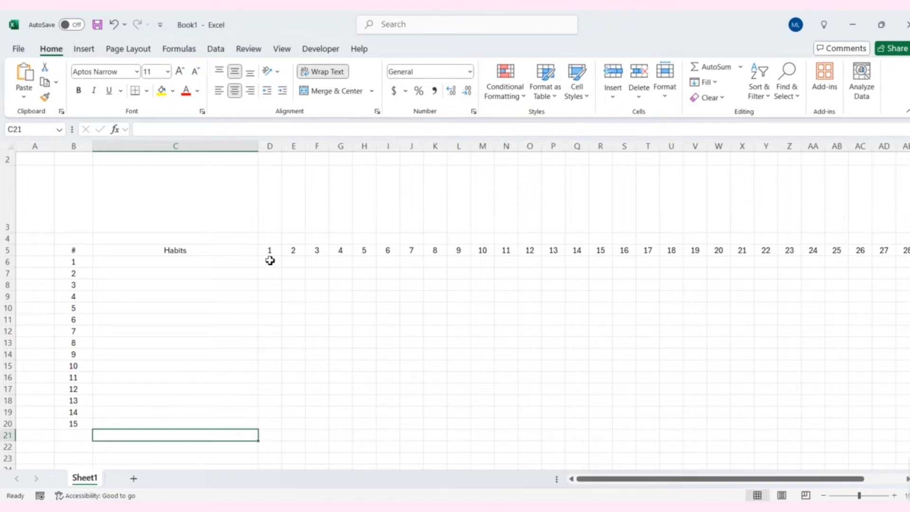
Insert checkboxes into every day cell of the 15 habit rows, range D6 to AH20
{"action": "left_click_drag", "start_coordinate": [271, 261], "coordinate": [734, 422]}
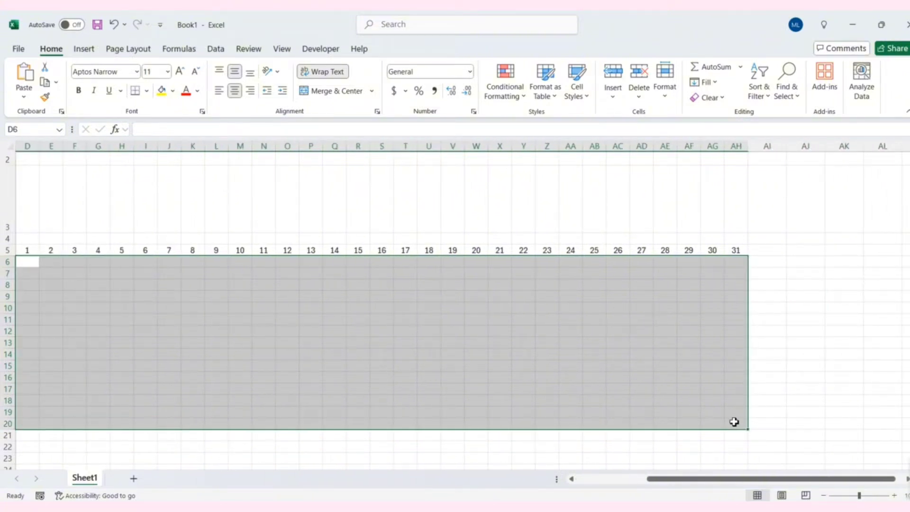
{"action": "left_click_drag", "start_coordinate": [705, 480], "coordinate": [544, 496]}
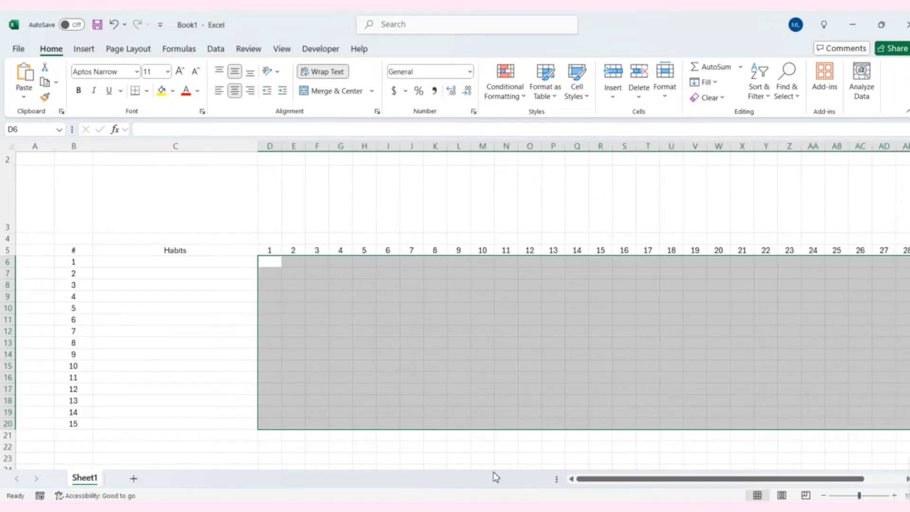
{"action": "left_click", "coordinate": [84, 50]}
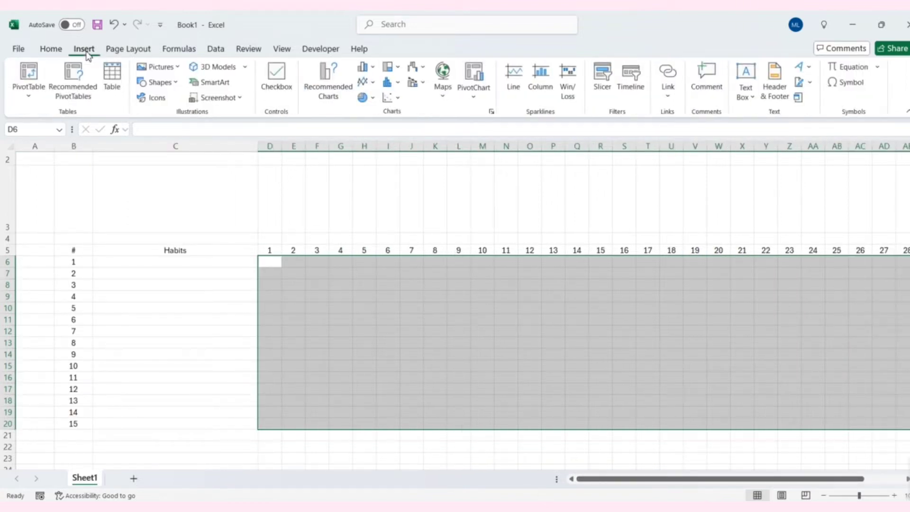
{"action": "left_click", "coordinate": [278, 83]}
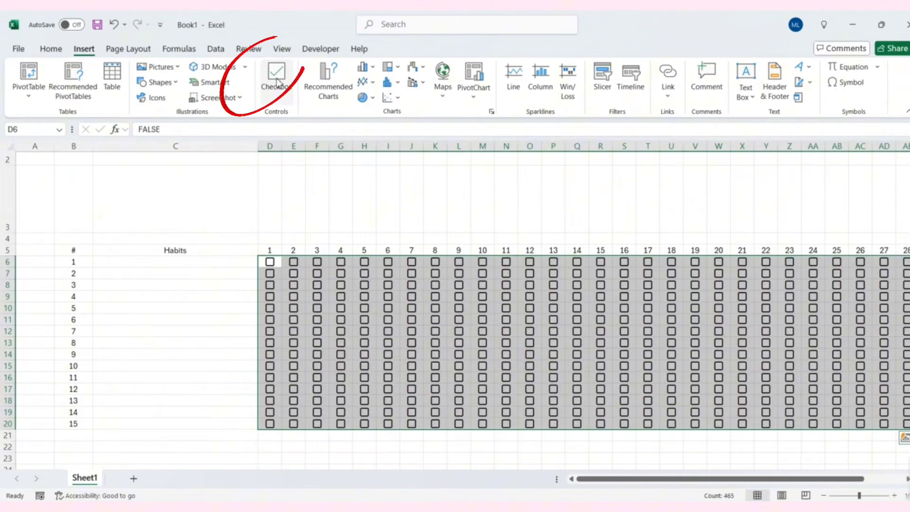
{"action": "left_click", "coordinate": [51, 49]}
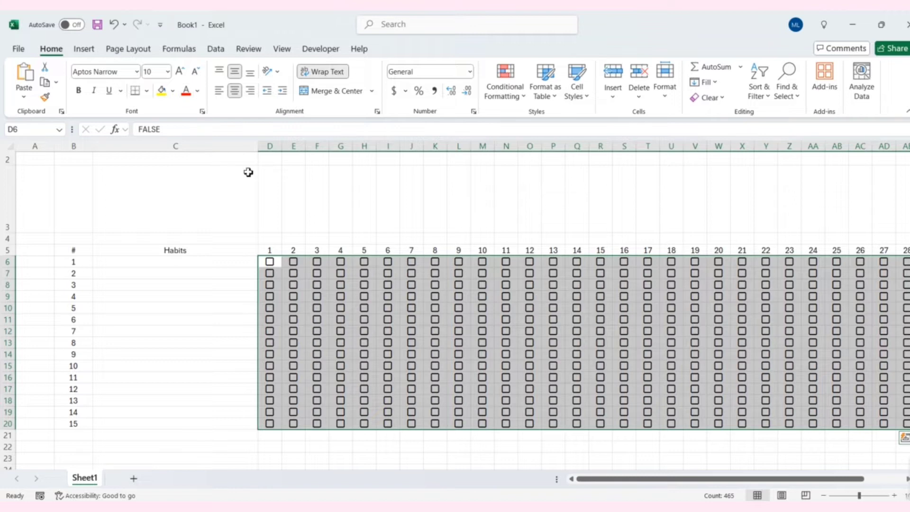
{"action": "left_click", "coordinate": [266, 190]}
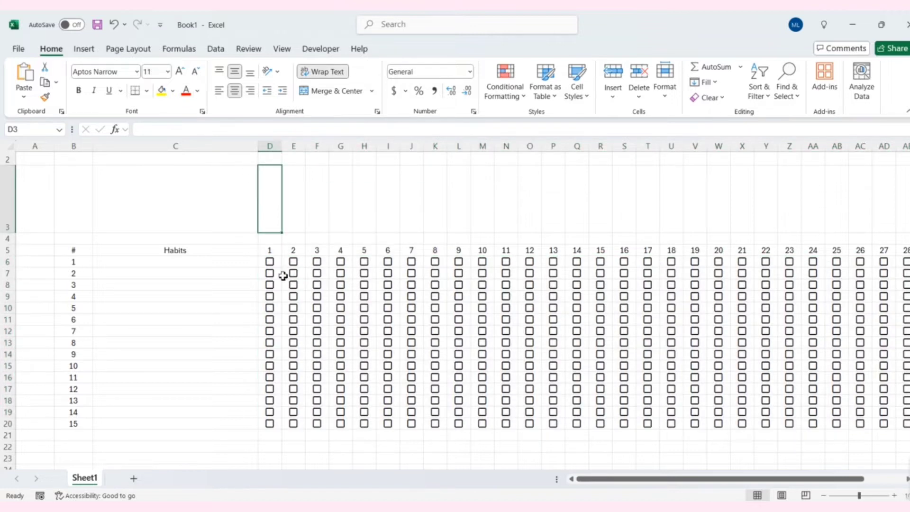
Merge and center B4 to AH4 above the table and enter the title "Habit Tracker"
{"action": "scroll", "coordinate": [283, 275], "scroll_direction": "down", "scroll_amount": 1}
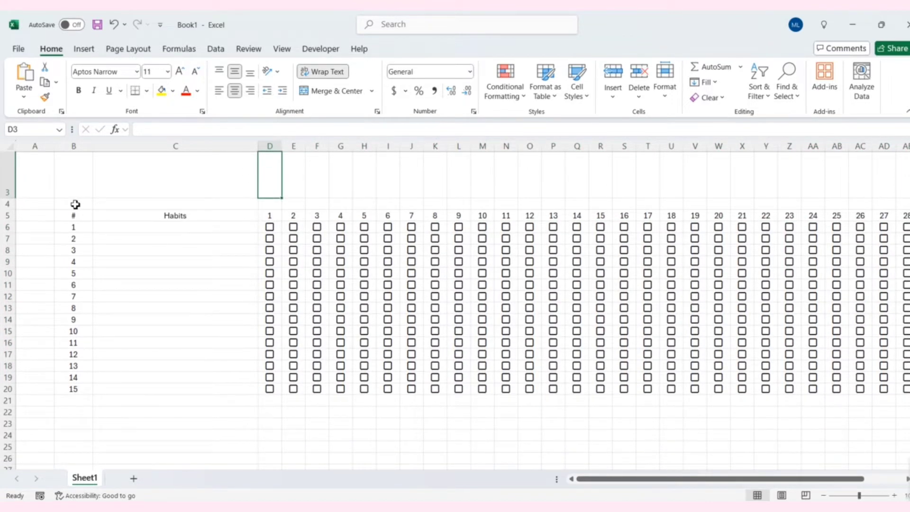
{"action": "left_click_drag", "start_coordinate": [76, 204], "coordinate": [735, 205]}
{"action": "left_click", "coordinate": [332, 91]}
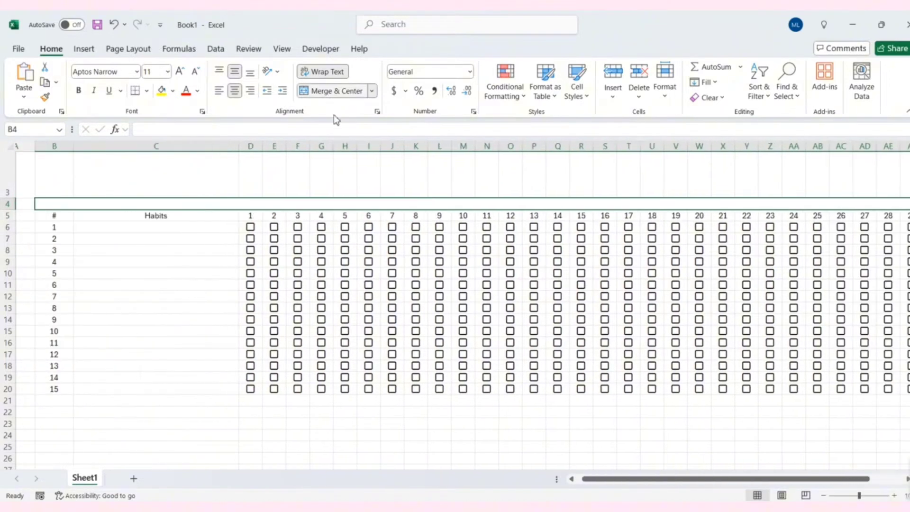
{"action": "left_click", "coordinate": [366, 129]}
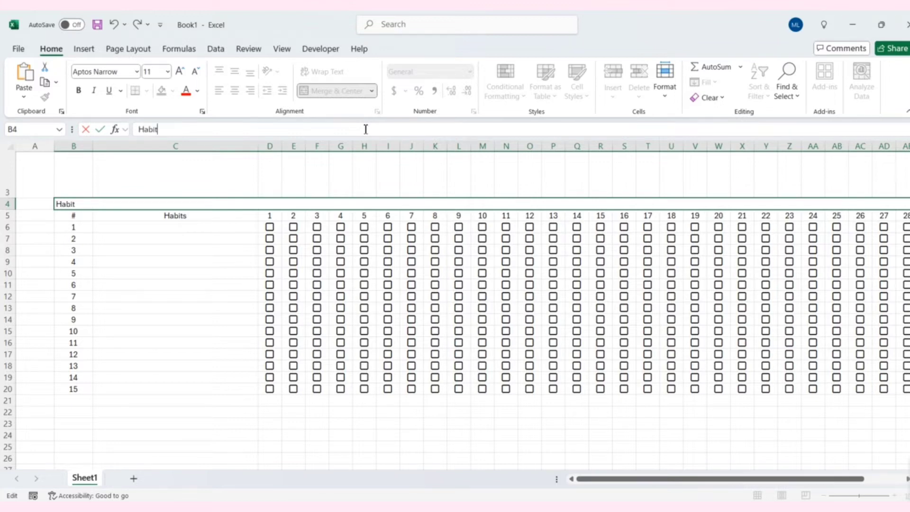
{"action": "type", "text": "er"}
{"action": "key", "text": "Return"}
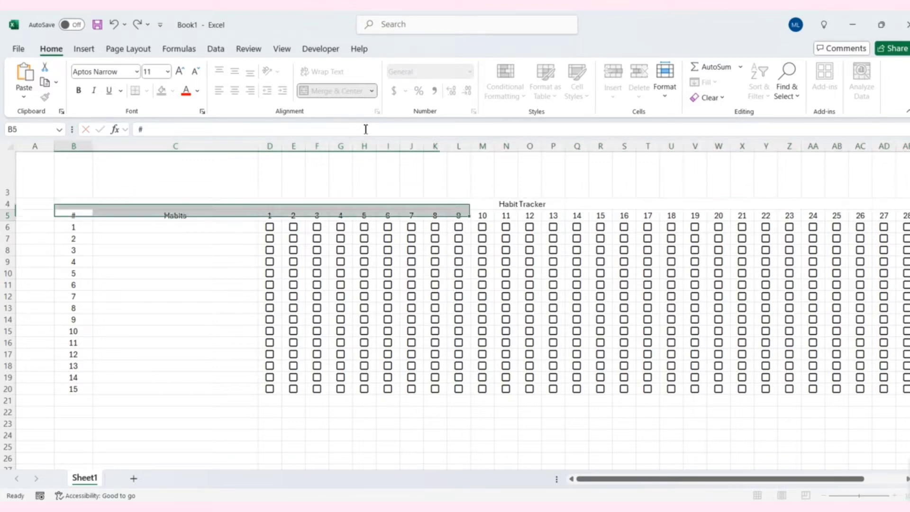
Make the row 4 title bold at font size 16 and increase the row's height to suit
{"action": "left_click", "coordinate": [7, 204]}
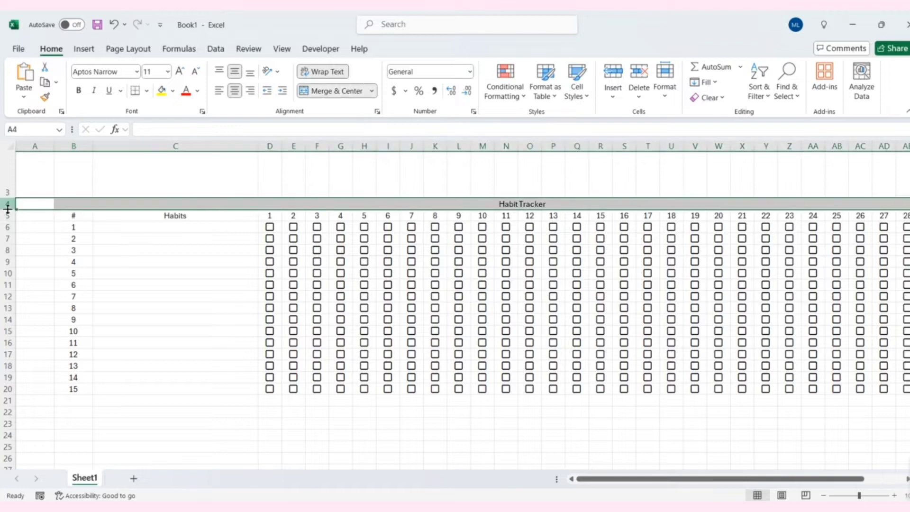
{"action": "left_click_drag", "start_coordinate": [7, 209], "coordinate": [7, 213]}
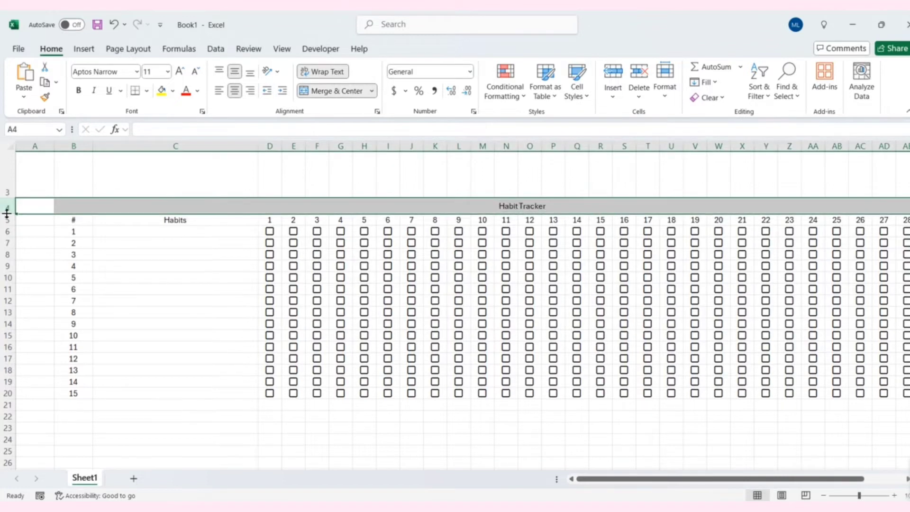
{"action": "left_click", "coordinate": [178, 72]}
{"action": "left_click", "coordinate": [178, 72]}
{"action": "left_click", "coordinate": [178, 72]}
{"action": "left_click", "coordinate": [79, 90]}
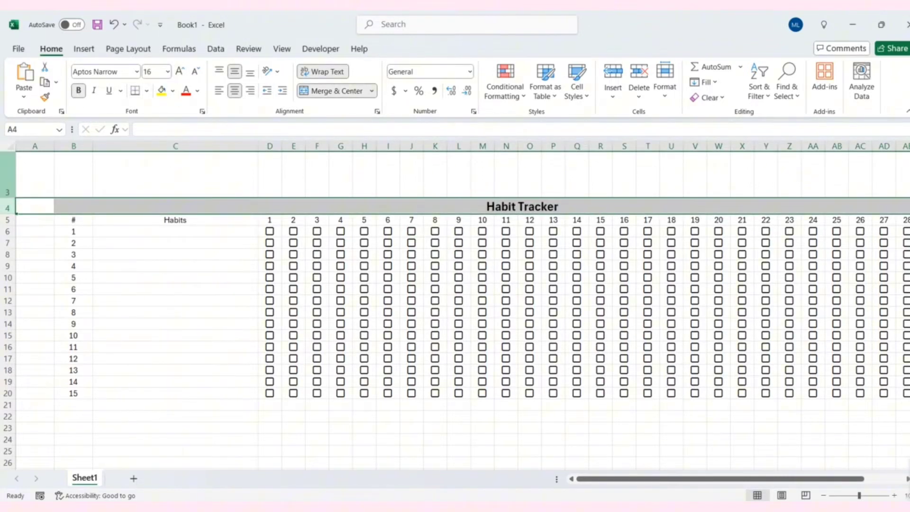
{"action": "left_click_drag", "start_coordinate": [11, 217], "coordinate": [10, 219]}
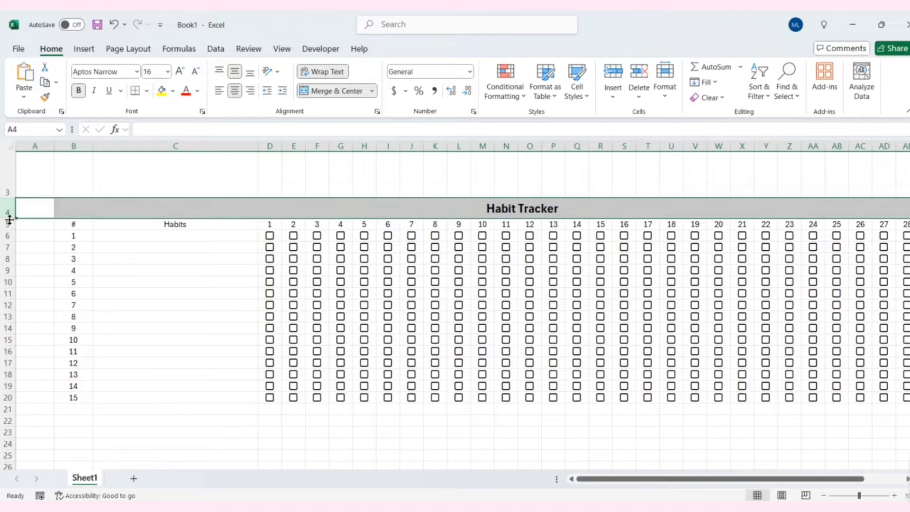
{"action": "left_click", "coordinate": [261, 201]}
{"action": "left_click", "coordinate": [207, 333]}
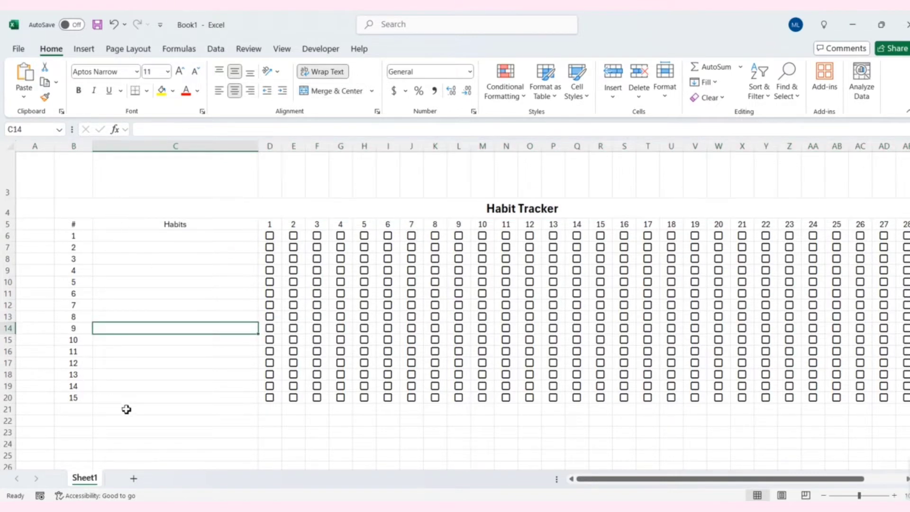
Apply an outside border around the whole tracker from the title row down to row 20
{"action": "left_click_drag", "start_coordinate": [100, 208], "coordinate": [112, 400]}
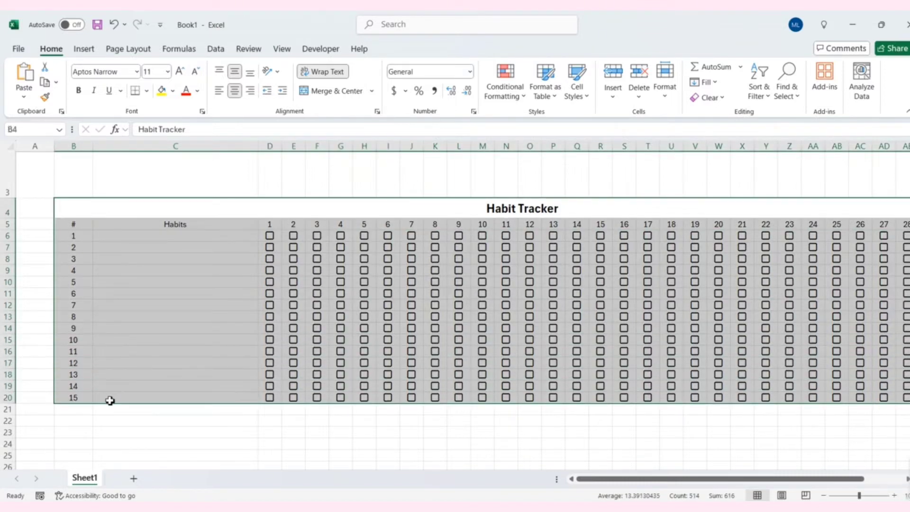
{"action": "left_click", "coordinate": [147, 90]}
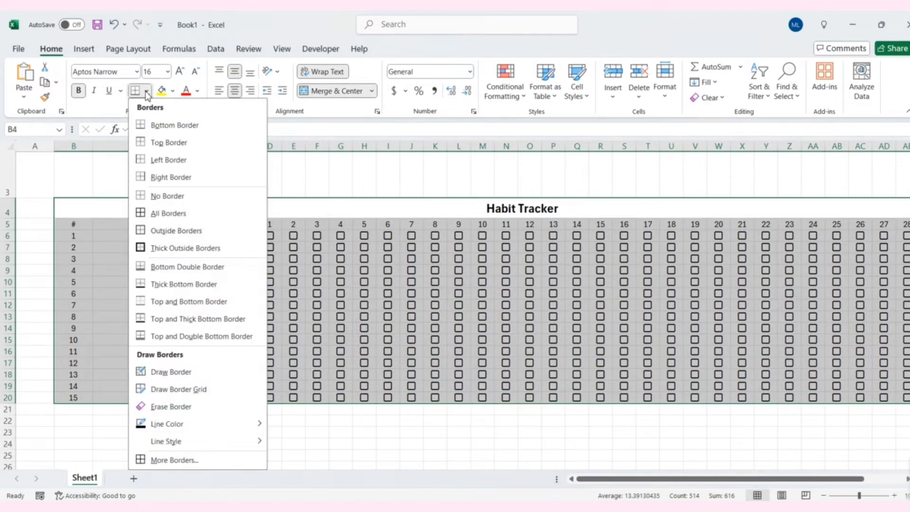
{"action": "left_click", "coordinate": [142, 230]}
Enter the formula =COUNTA(C6:C20) in C21 to count the listed habits
{"action": "left_click", "coordinate": [176, 411]}
{"action": "scroll", "coordinate": [176, 420], "scroll_direction": "down", "scroll_amount": 1}
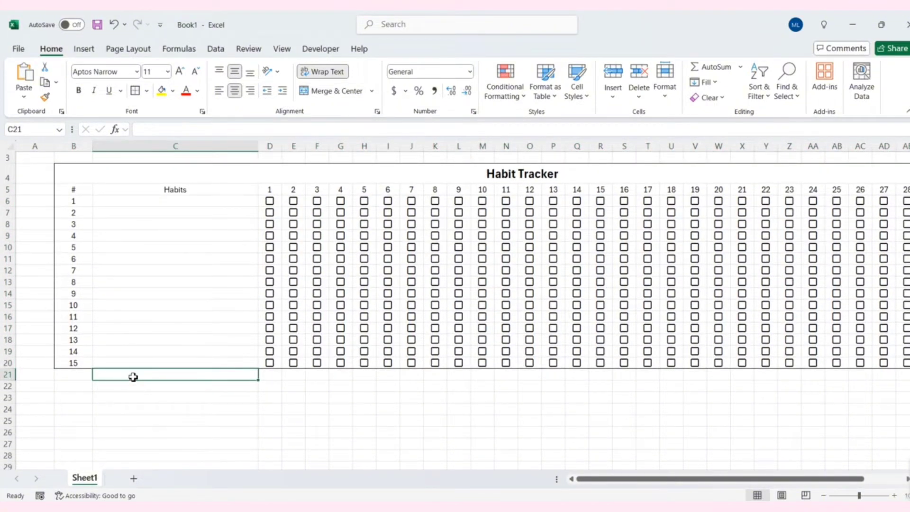
{"action": "left_click", "coordinate": [156, 126]}
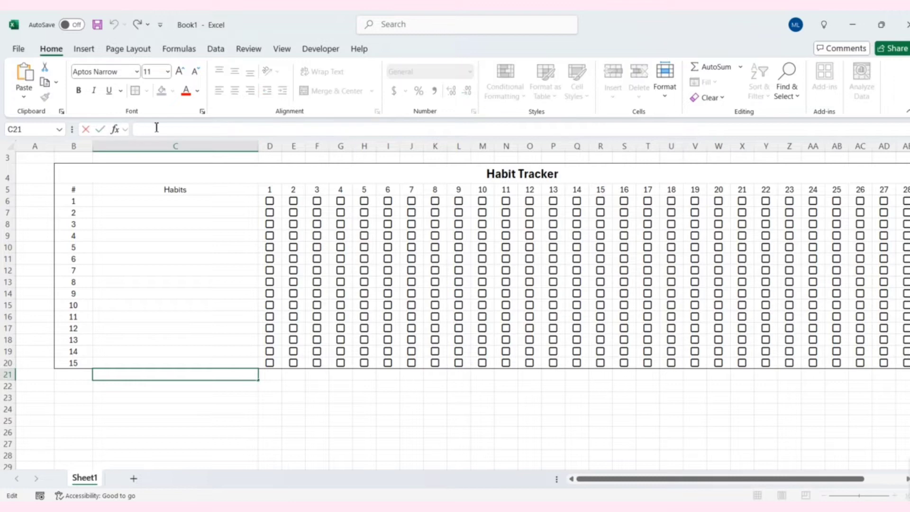
{"action": "type", "text": "="}
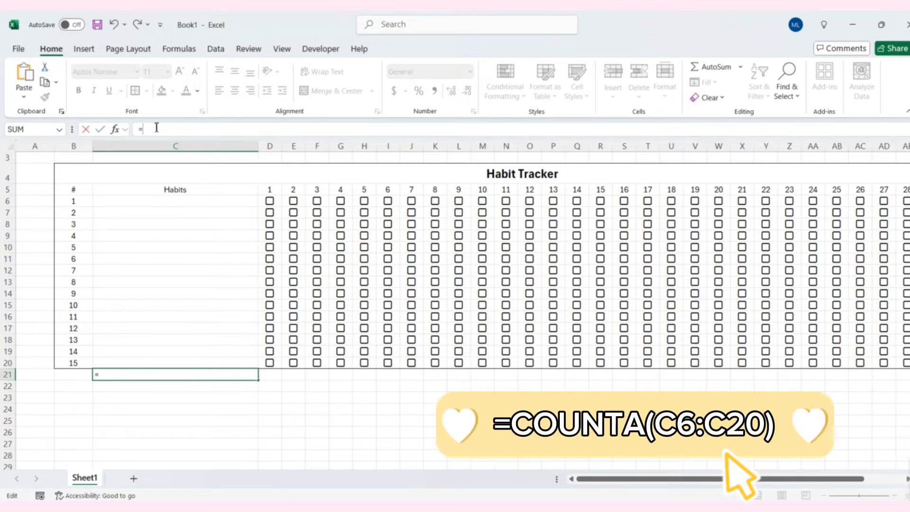
{"action": "type", "text": "counta"}
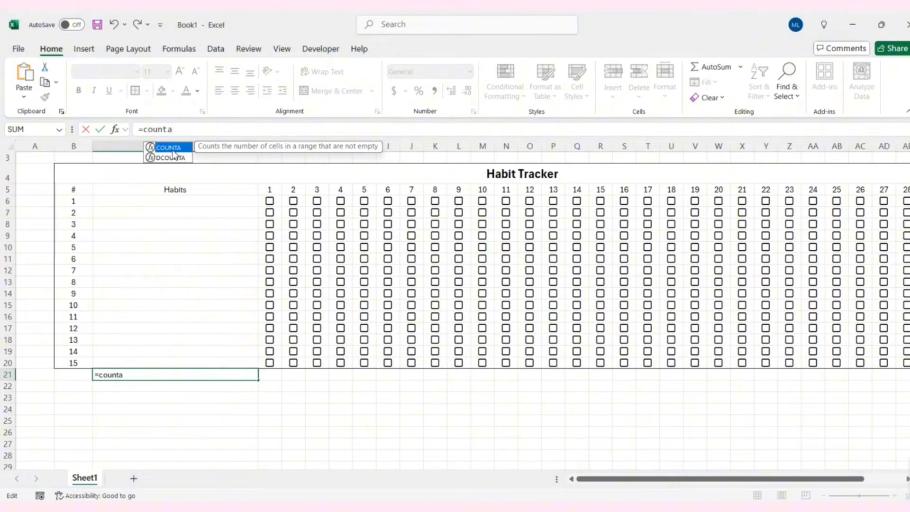
{"action": "double_click", "coordinate": [171, 148]}
{"action": "scroll", "coordinate": [161, 237], "scroll_direction": "up", "scroll_amount": 1}
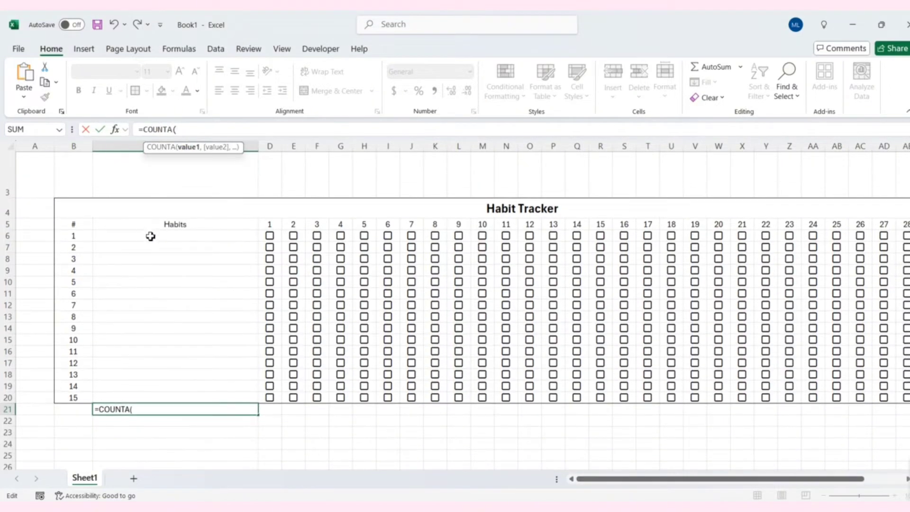
{"action": "left_click_drag", "start_coordinate": [150, 235], "coordinate": [155, 401]}
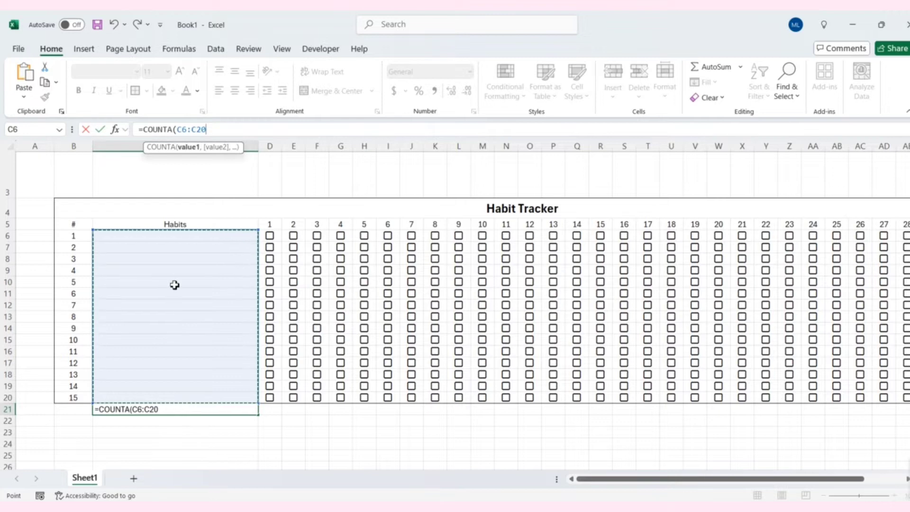
{"action": "type", "text": ")"}
{"action": "key", "text": "Return"}
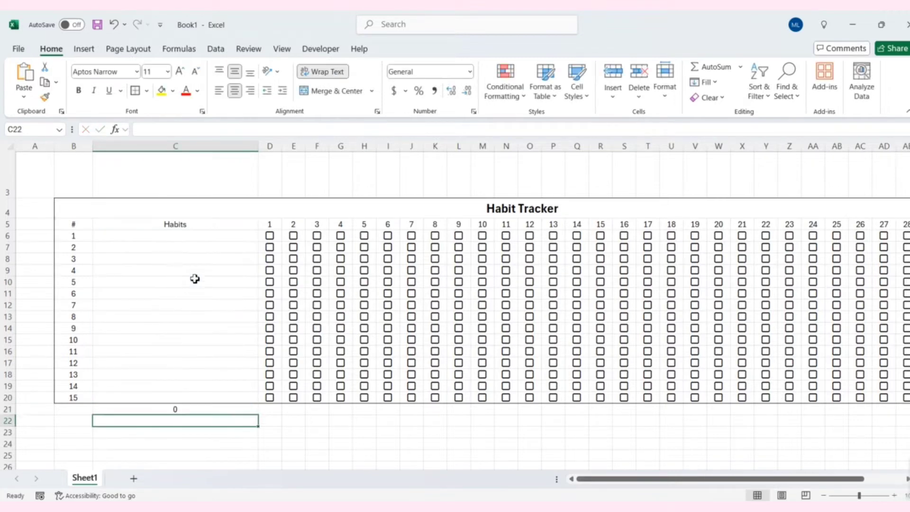
Enter "wake up early" as the first habit in C6 and tick its day 1 checkbox
{"action": "left_click", "coordinate": [188, 239]}
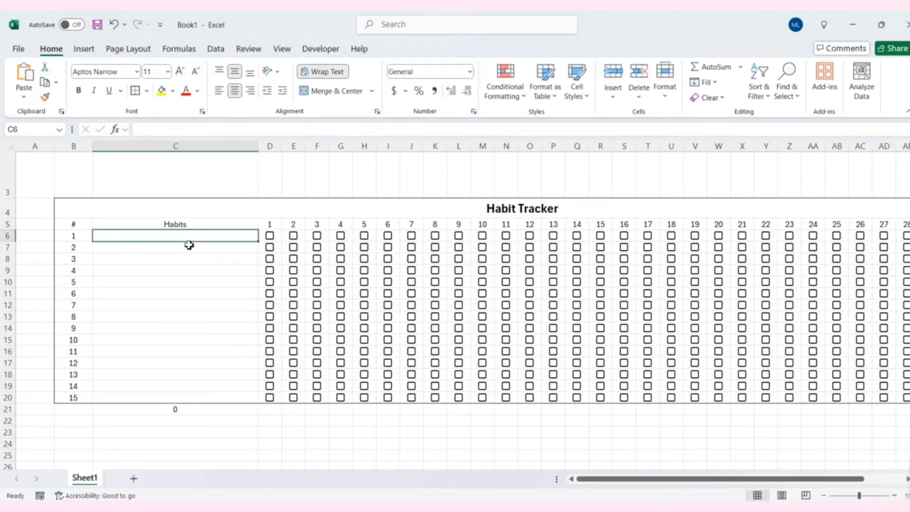
{"action": "type", "text": "u"}
{"action": "type", "text": "ake"}
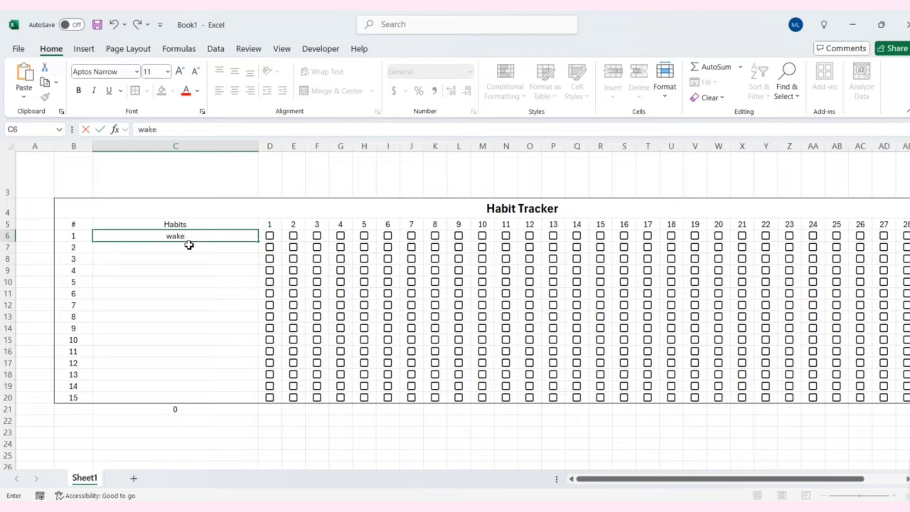
{"action": "type", "text": " up early"}
{"action": "key", "text": "Return"}
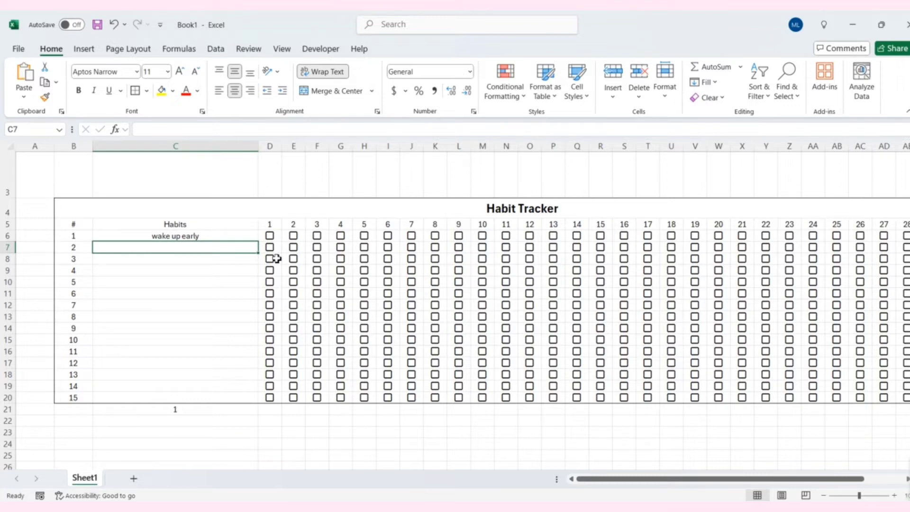
{"action": "left_click", "coordinate": [269, 236]}
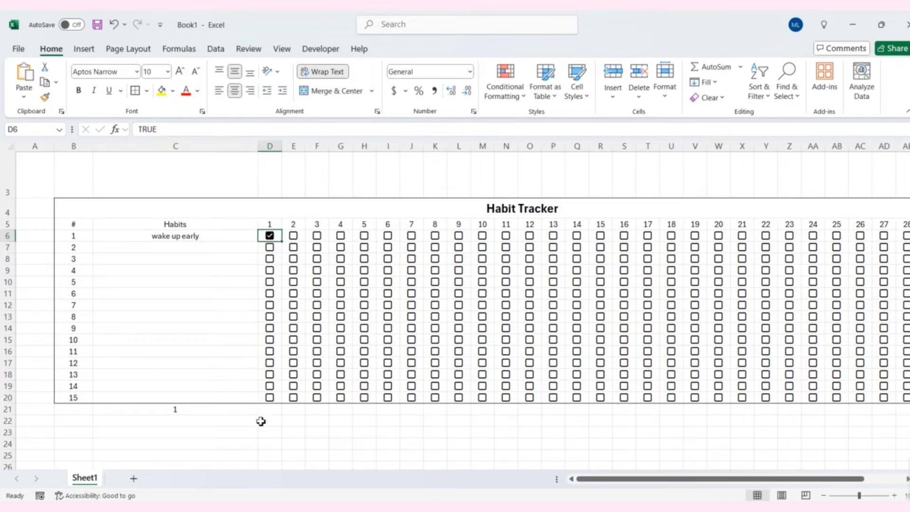
Merge columns B and C across separately in each of rows 22 to 24
{"action": "scroll", "coordinate": [263, 423], "scroll_direction": "down", "scroll_amount": 1}
{"action": "left_click", "coordinate": [207, 387]}
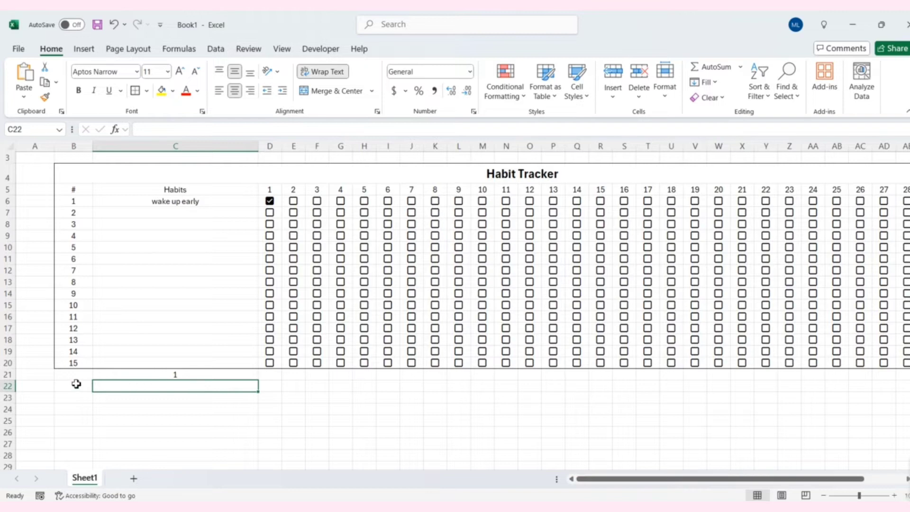
{"action": "left_click_drag", "start_coordinate": [74, 385], "coordinate": [147, 387]}
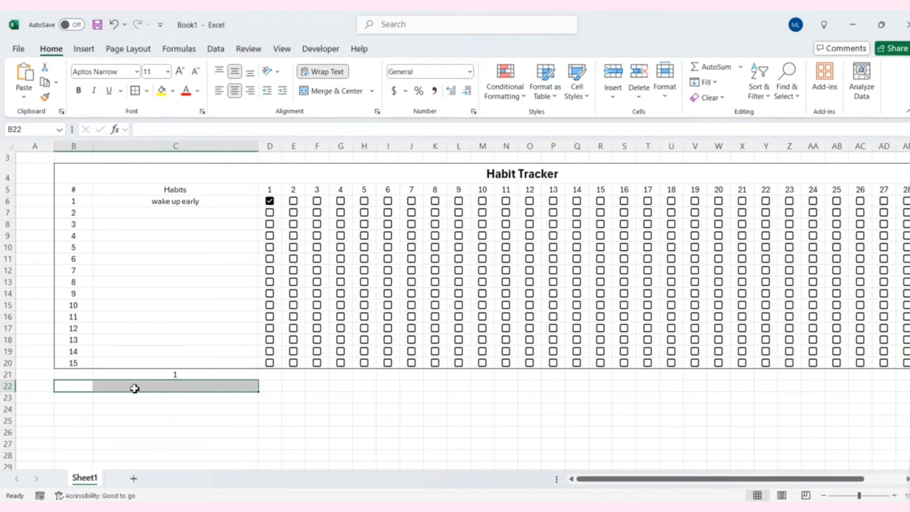
{"action": "left_click_drag", "start_coordinate": [85, 386], "coordinate": [141, 405]}
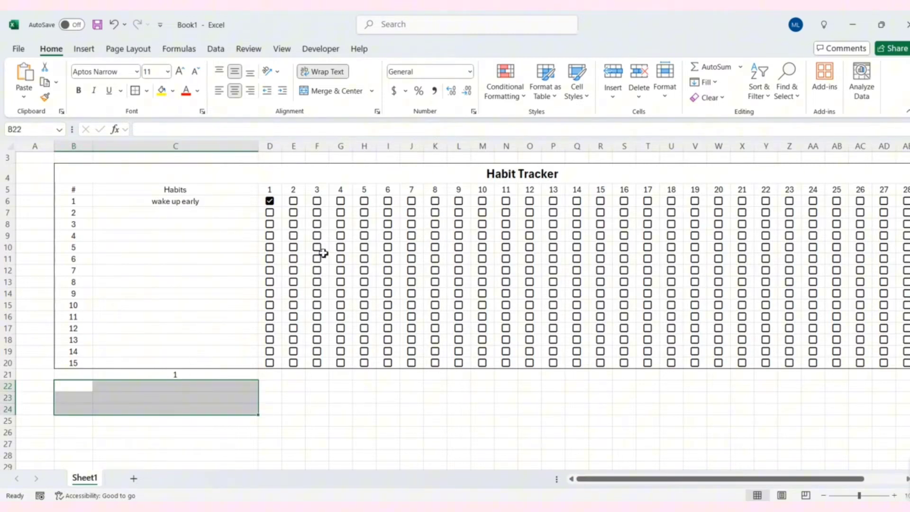
{"action": "left_click", "coordinate": [372, 91]}
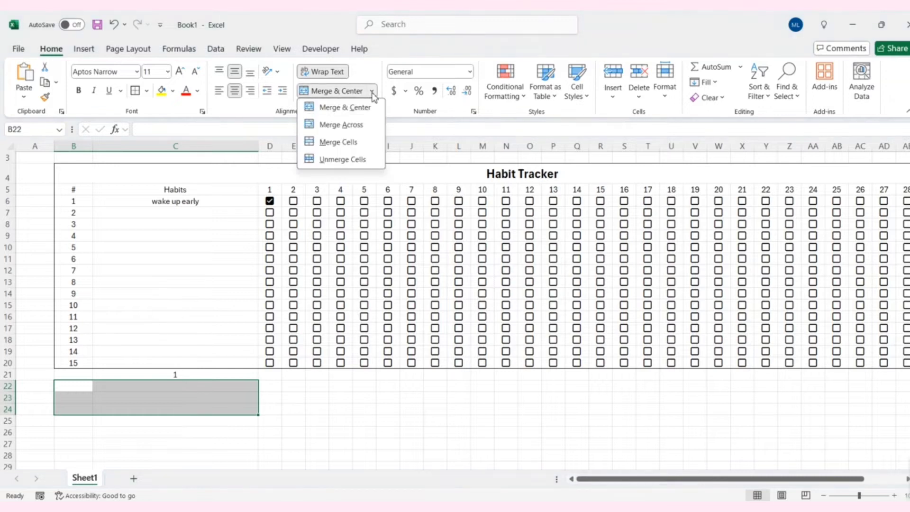
{"action": "left_click", "coordinate": [361, 124]}
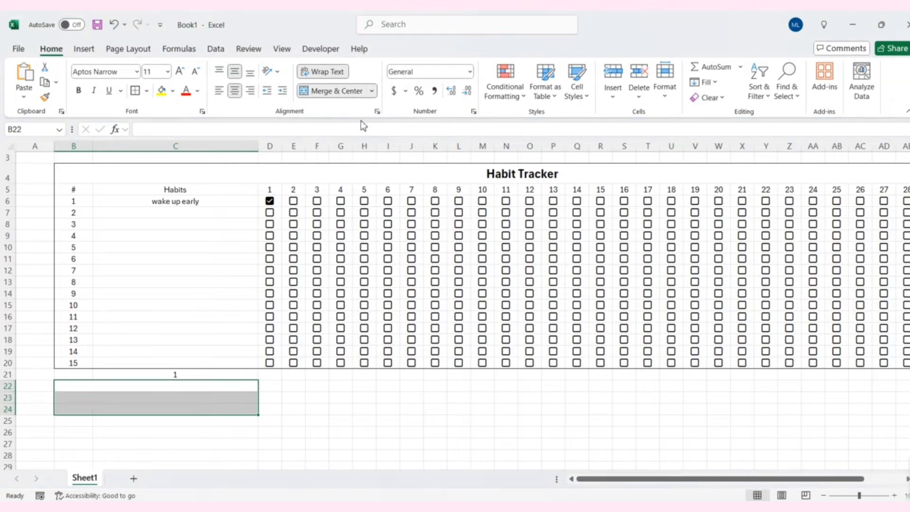
Enter the labels Completed, Incompleted and % in the merged cells of rows 22 to 24 and left-align them
{"action": "left_click", "coordinate": [116, 385]}
{"action": "left_click", "coordinate": [160, 148]}
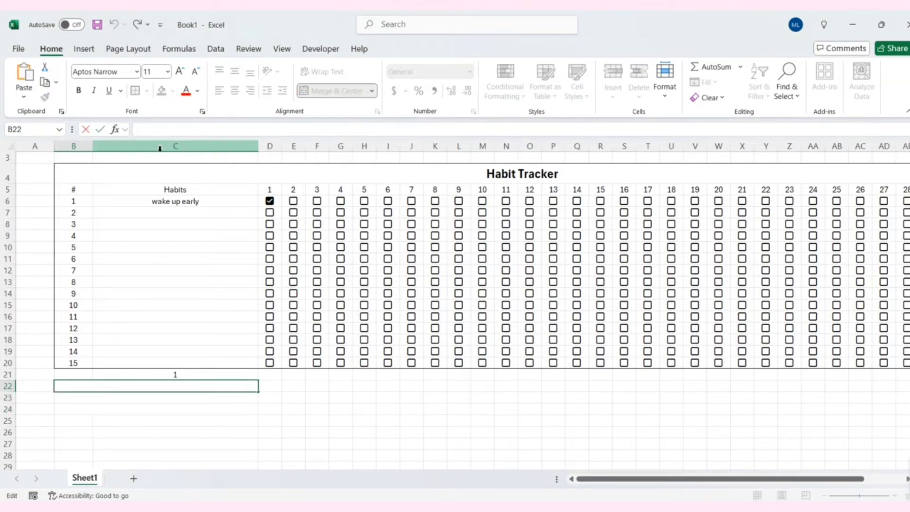
{"action": "type", "text": "Completed"}
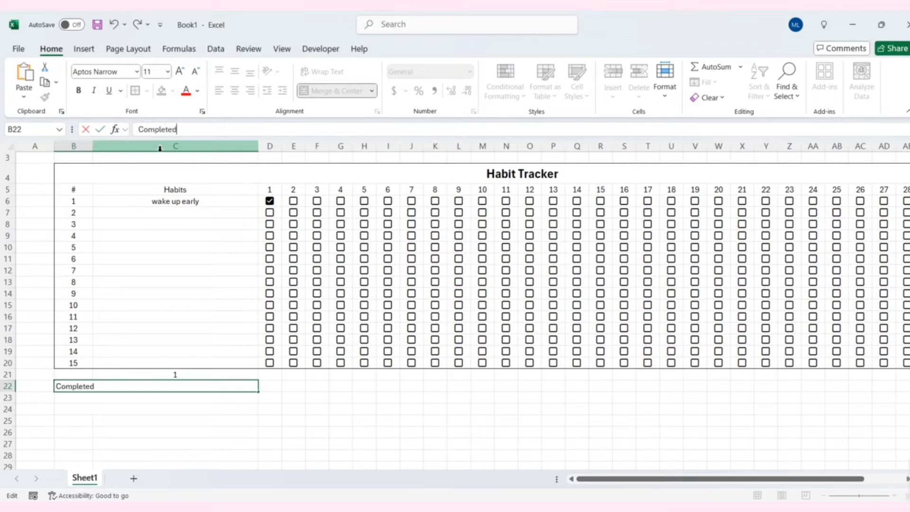
{"action": "key", "text": "Return"}
{"action": "type", "text": "Incomp"}
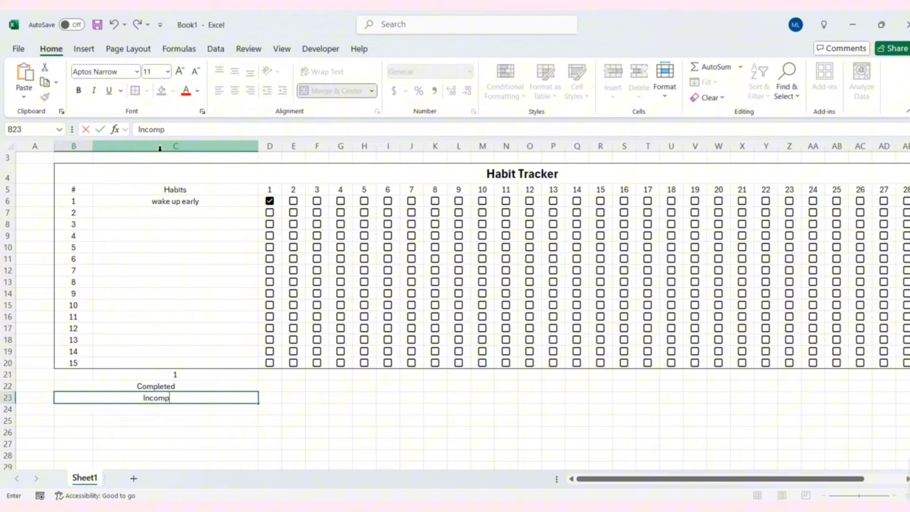
{"action": "type", "text": "leted"}
{"action": "key", "text": "Return"}
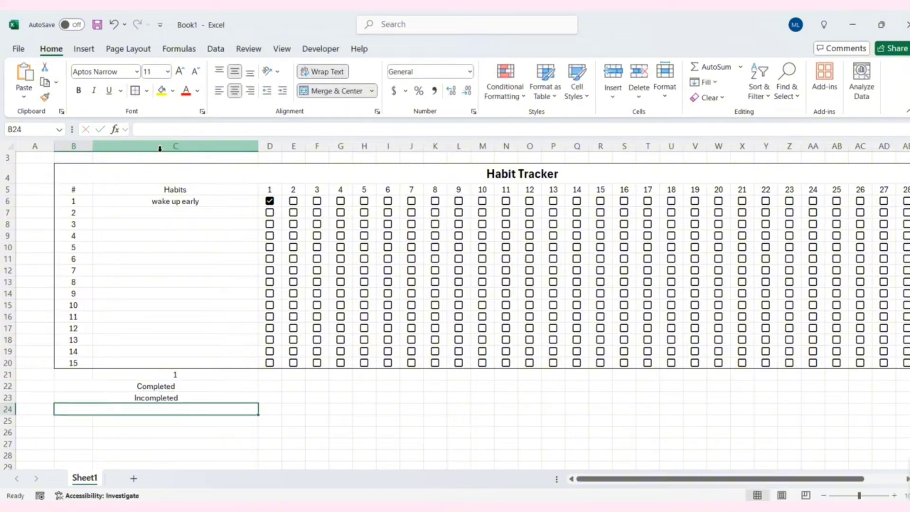
{"action": "type", "text": "%"}
{"action": "key", "text": "Return"}
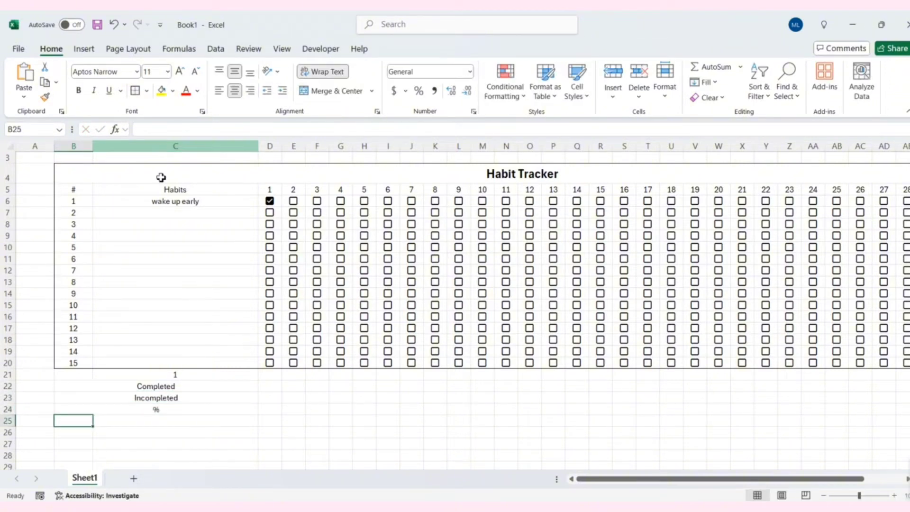
{"action": "left_click_drag", "start_coordinate": [199, 391], "coordinate": [206, 410]}
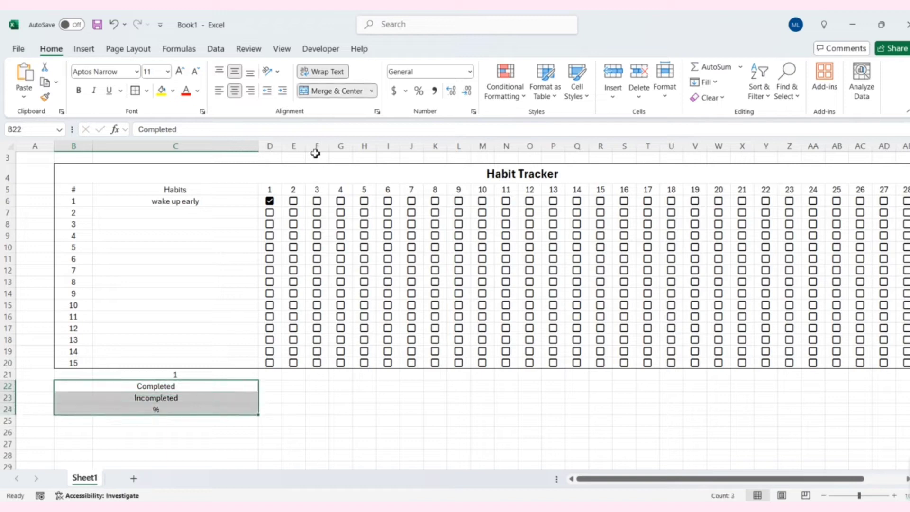
{"action": "left_click", "coordinate": [269, 397]}
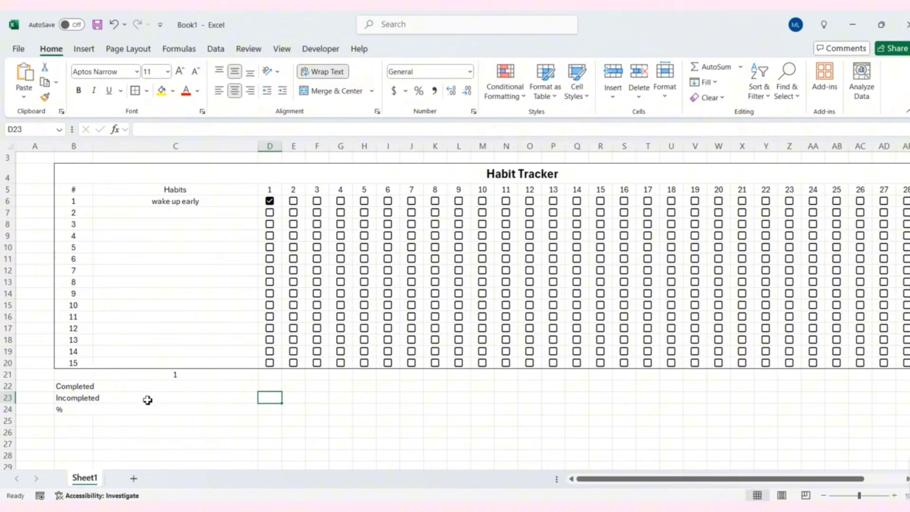
Apply an outside border around the whole tracker from the title row down to row 24
{"action": "left_click_drag", "start_coordinate": [98, 172], "coordinate": [114, 410]}
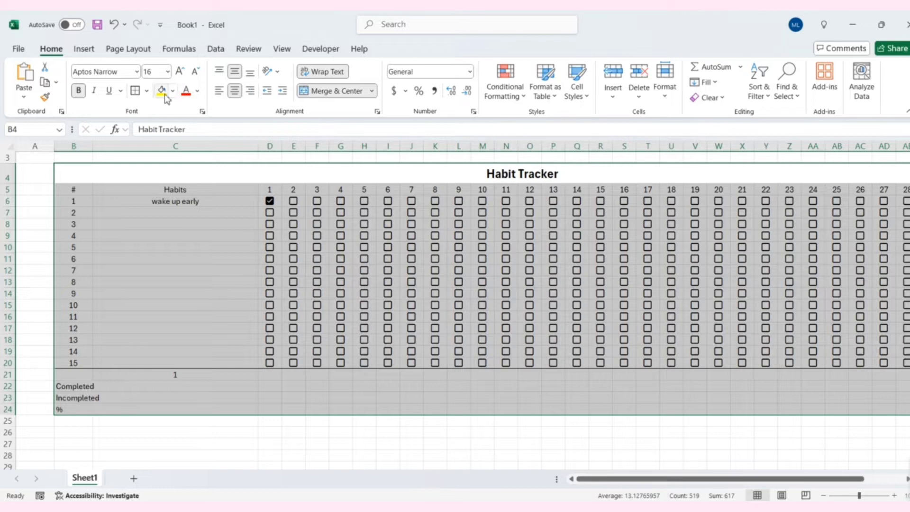
{"action": "left_click", "coordinate": [253, 388]}
{"action": "left_click", "coordinate": [286, 409]}
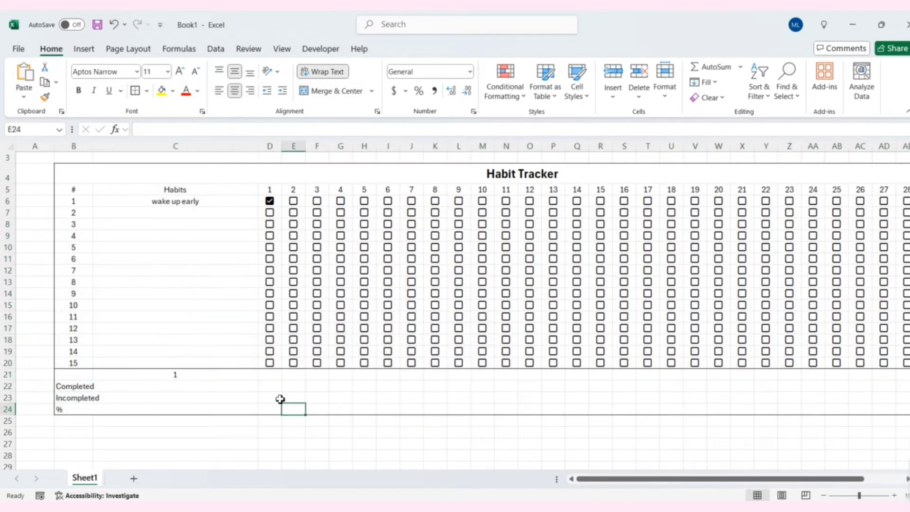
Enter the formula =COUNTIF(D6:D20,TRUE) in D22 to count the habits completed on day 1
{"action": "left_click", "coordinate": [273, 388]}
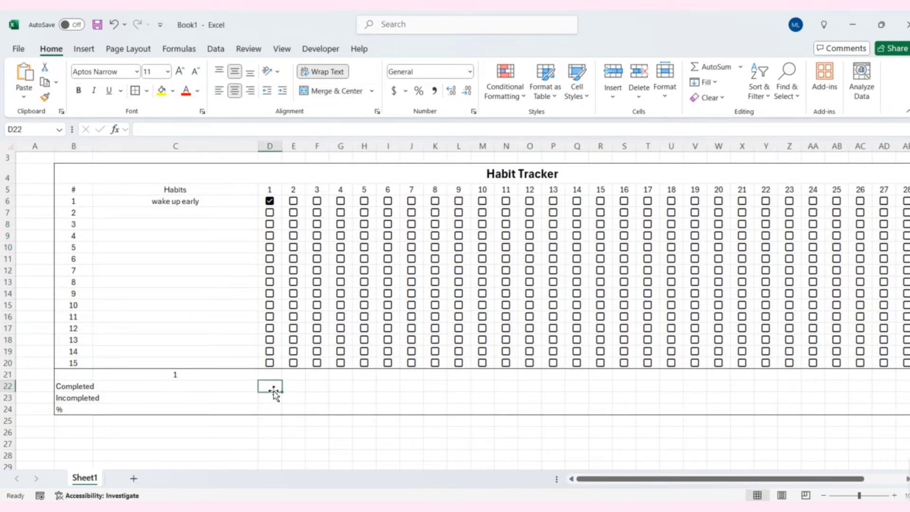
{"action": "left_click", "coordinate": [220, 134]}
{"action": "type", "text": "=count"}
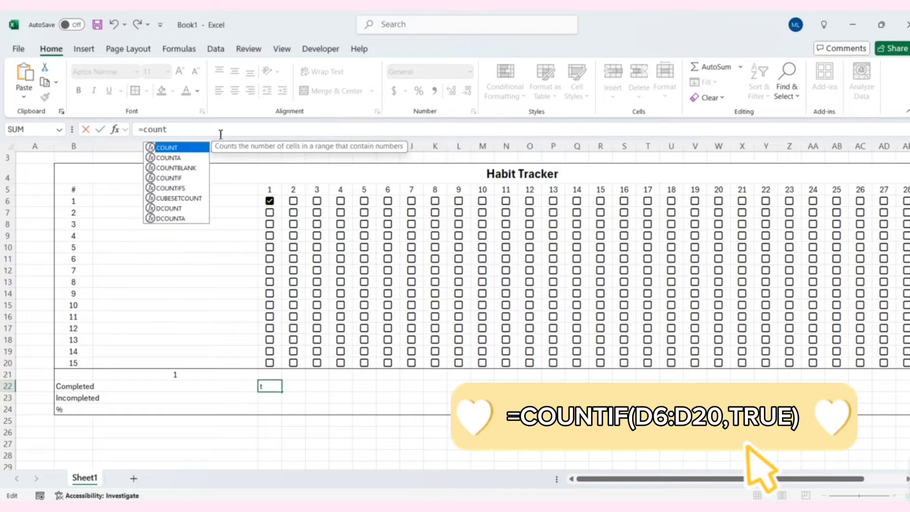
{"action": "left_click", "coordinate": [180, 179]}
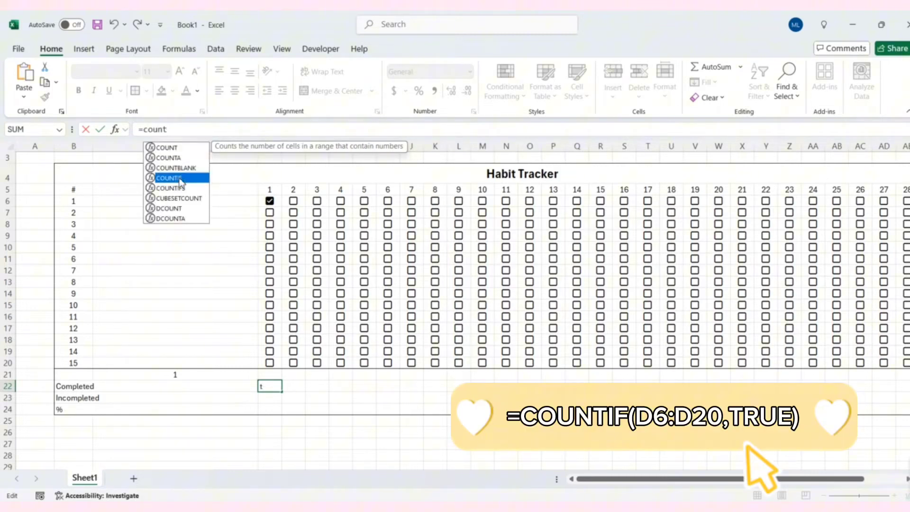
{"action": "double_click", "coordinate": [180, 180]}
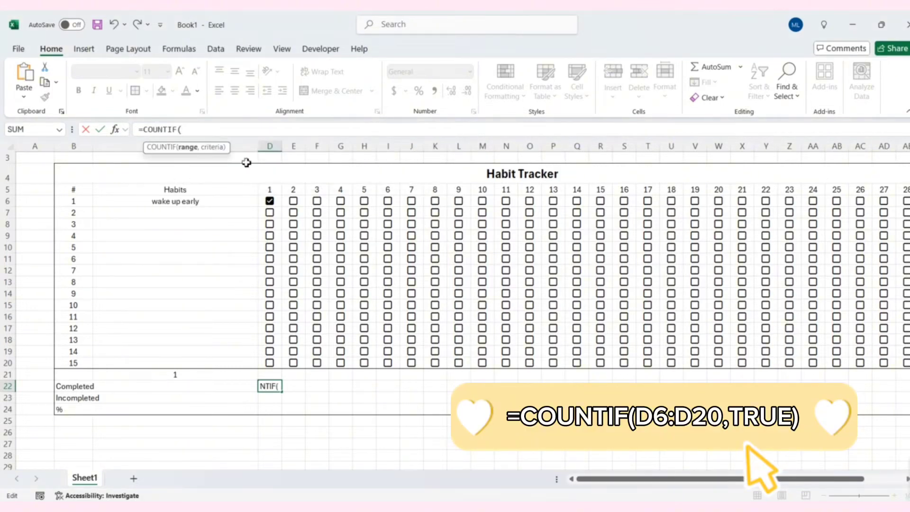
{"action": "left_click_drag", "start_coordinate": [278, 202], "coordinate": [269, 362]}
{"action": "type", "text": ",true)"}
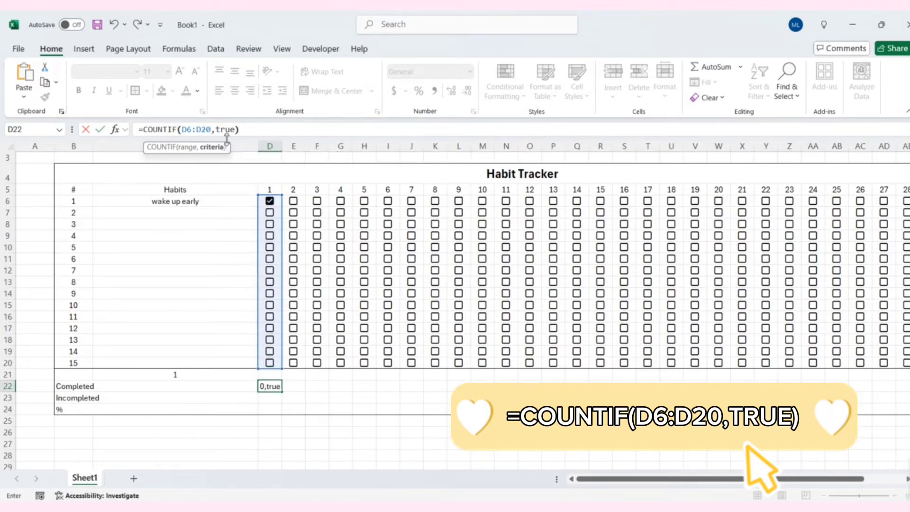
{"action": "key", "text": "Return"}
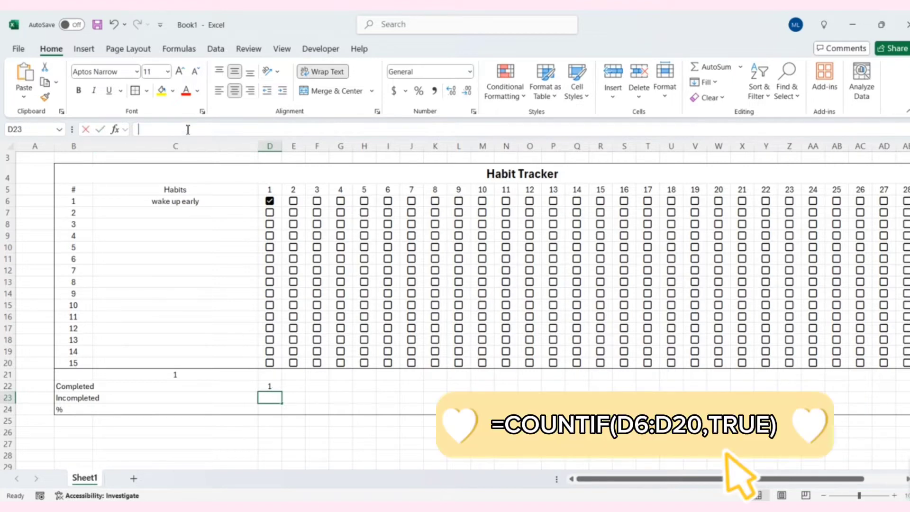
Enter the formula =$C$21-D22 in D23 for the incomplete habits and untick the first habit's day 1 checkbox to test it
{"action": "left_click", "coordinate": [188, 130]}
{"action": "type", "text": "="}
{"action": "left_click", "coordinate": [162, 379]}
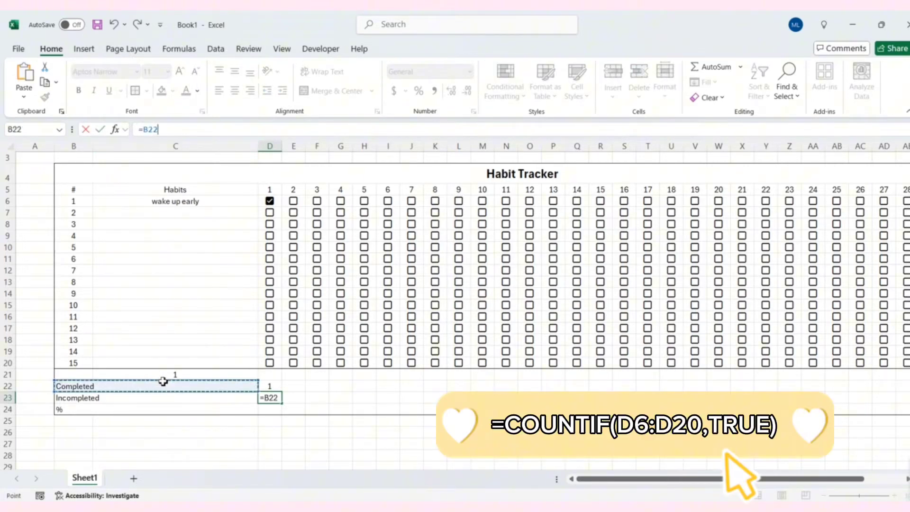
{"action": "left_click", "coordinate": [167, 373]}
{"action": "type", "text": "-"}
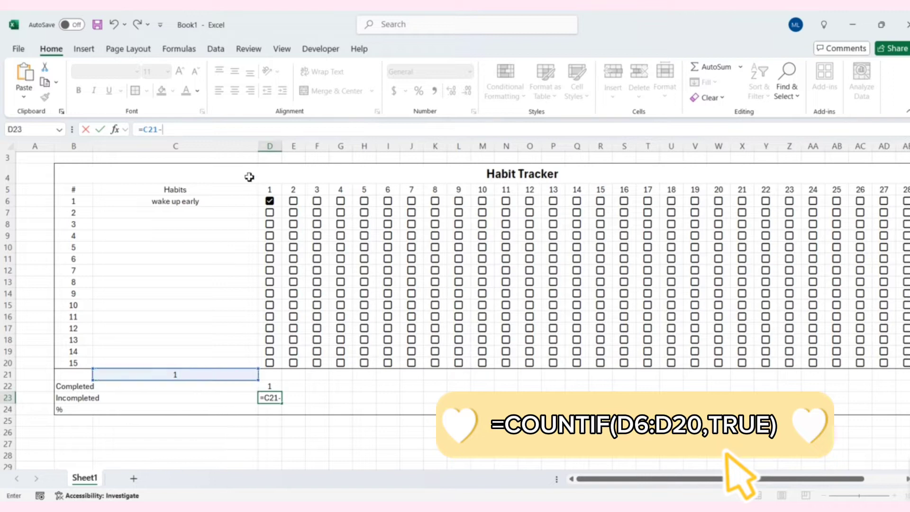
{"action": "left_click", "coordinate": [271, 387]}
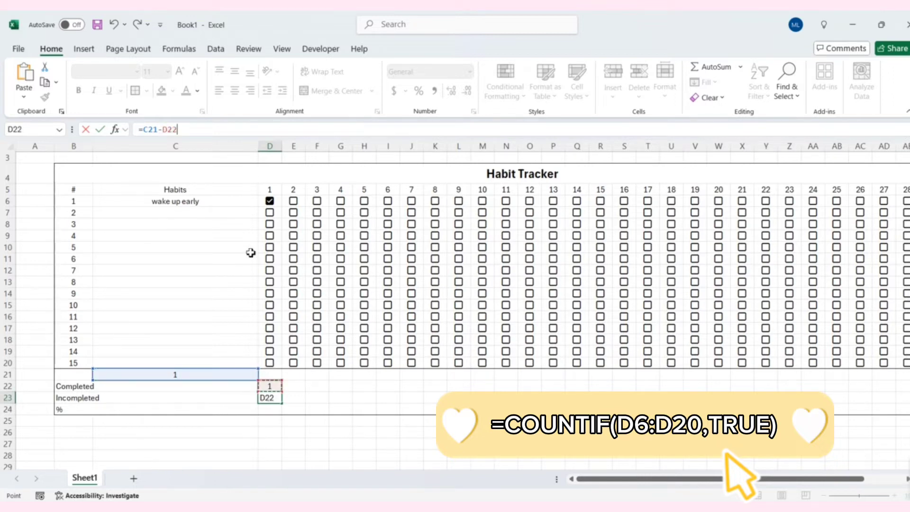
{"action": "left_click", "coordinate": [149, 129]}
{"action": "type", "text": "$"}
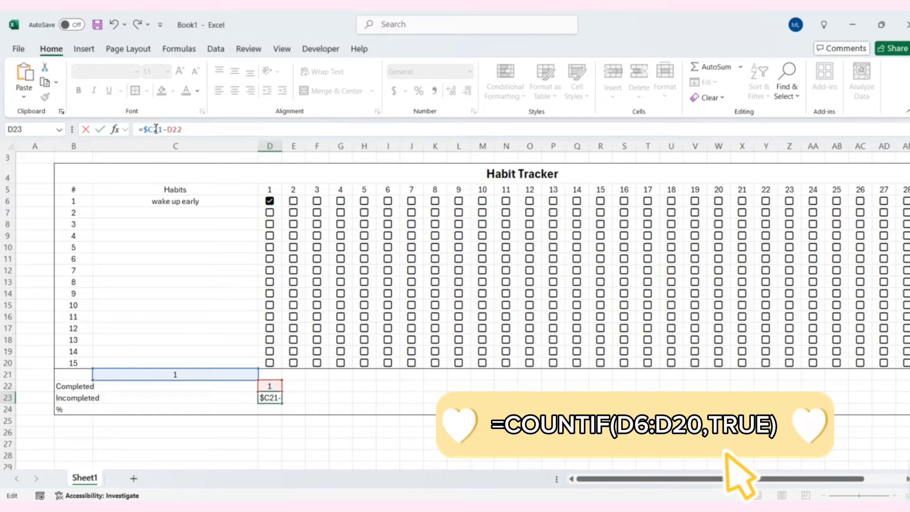
{"action": "type", "text": "$"}
{"action": "key", "text": "Return"}
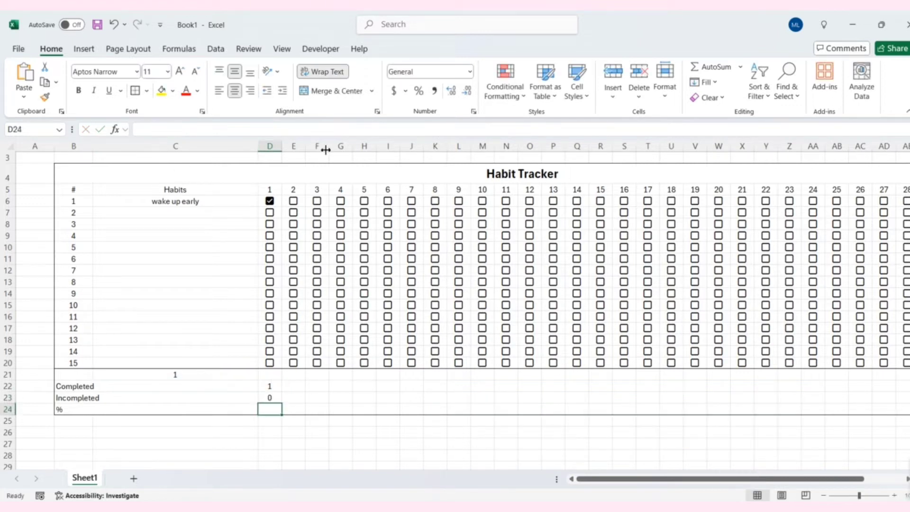
{"action": "left_click", "coordinate": [270, 201]}
Copy the formulas in D22 and D23 across their rows to the day 31 column, AH
{"action": "left_click", "coordinate": [269, 400]}
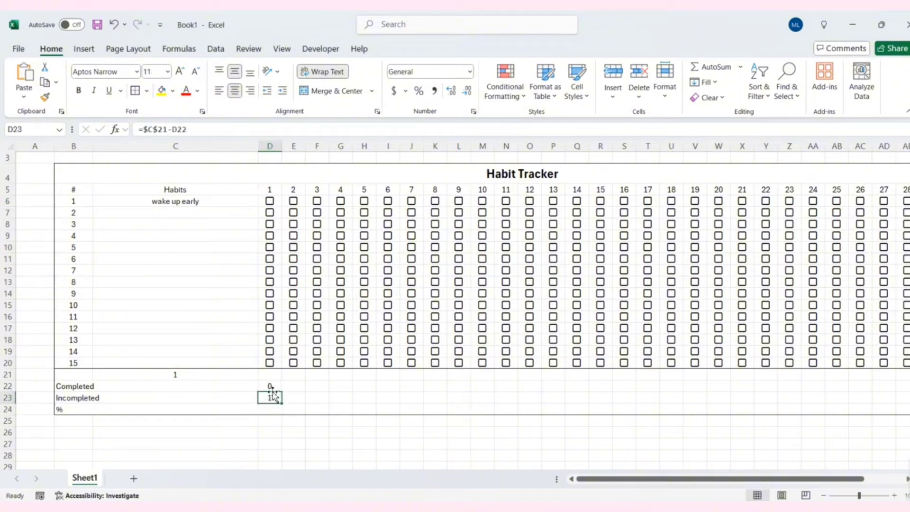
{"action": "key", "text": "Up"}
{"action": "left_click_drag", "start_coordinate": [283, 392], "coordinate": [744, 397]}
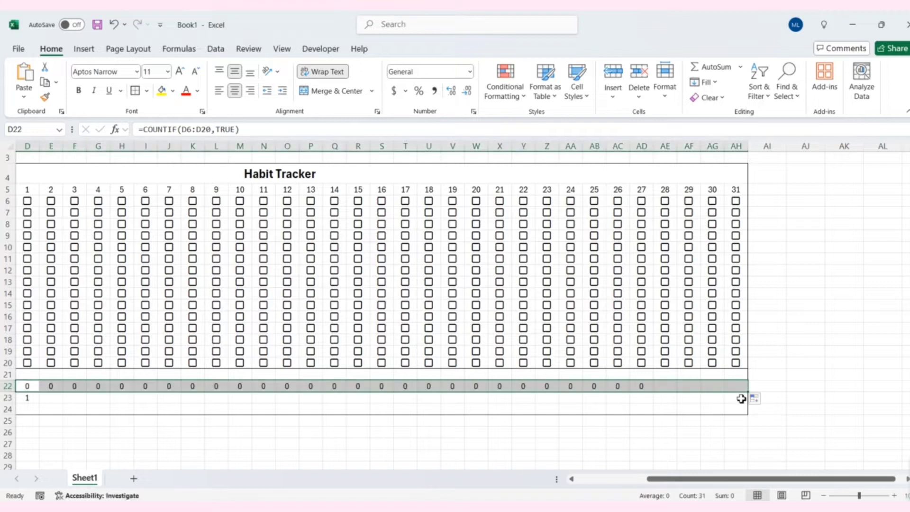
{"action": "left_click_drag", "start_coordinate": [724, 482], "coordinate": [653, 482]}
{"action": "left_click", "coordinate": [269, 398]}
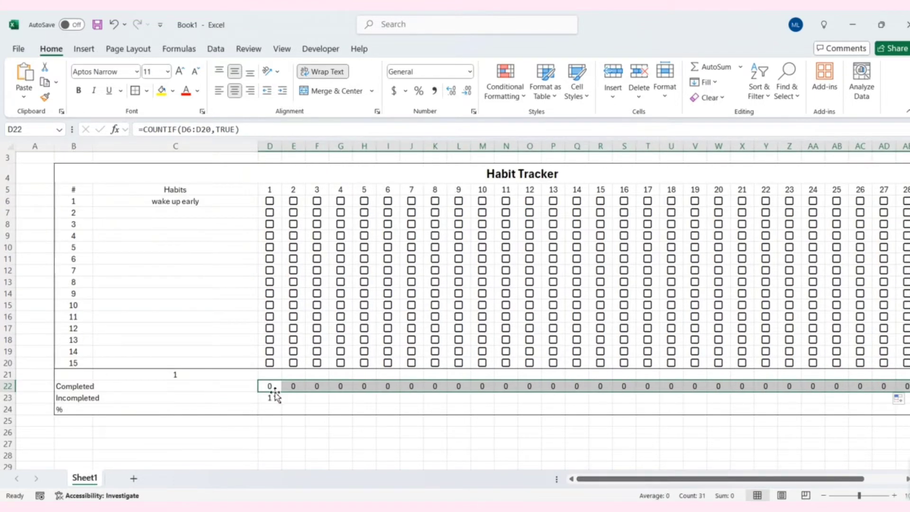
{"action": "left_click_drag", "start_coordinate": [283, 402], "coordinate": [756, 408]}
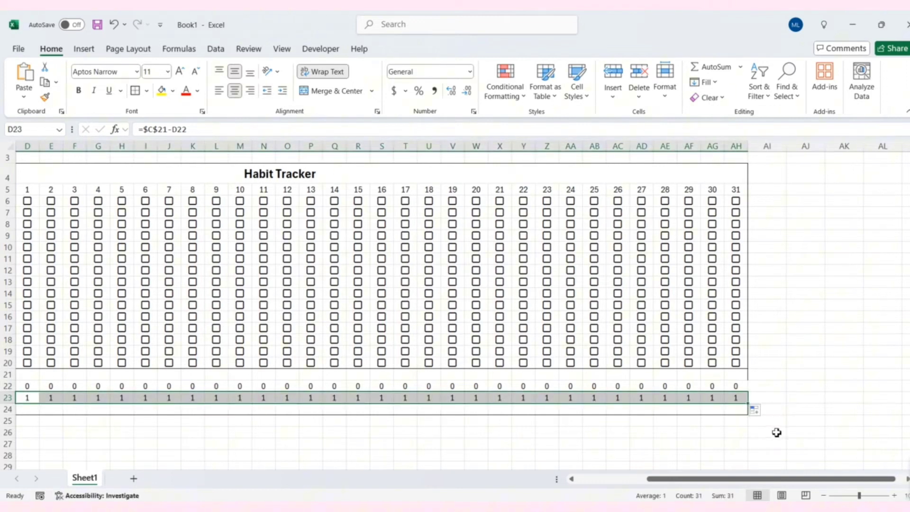
{"action": "left_click_drag", "start_coordinate": [740, 483], "coordinate": [242, 420]}
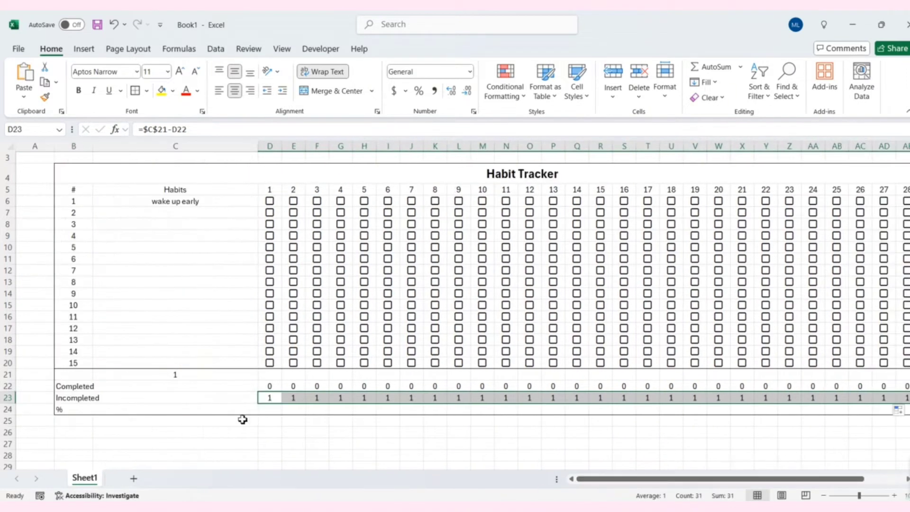
Enter the formula =D22/C21 in D24 to calculate the day 1 completion rate
{"action": "left_click", "coordinate": [258, 411]}
{"action": "left_click", "coordinate": [189, 129]}
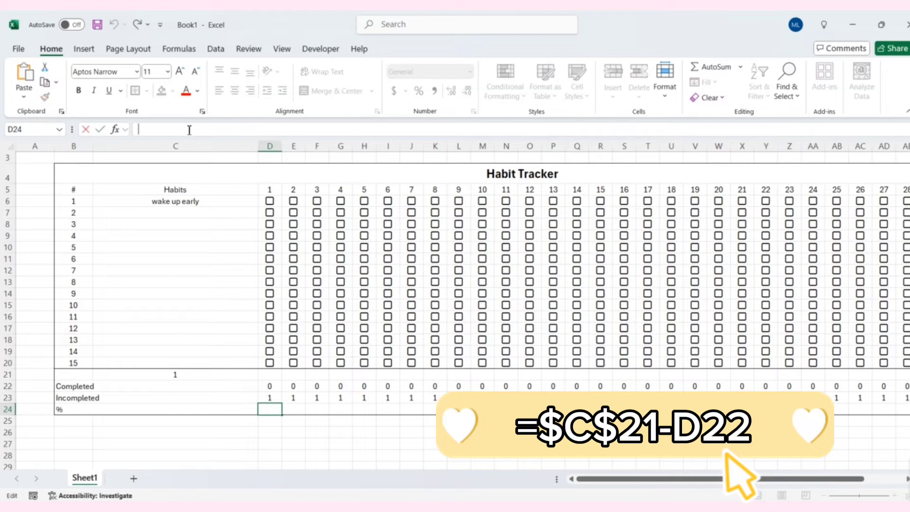
{"action": "type", "text": "="}
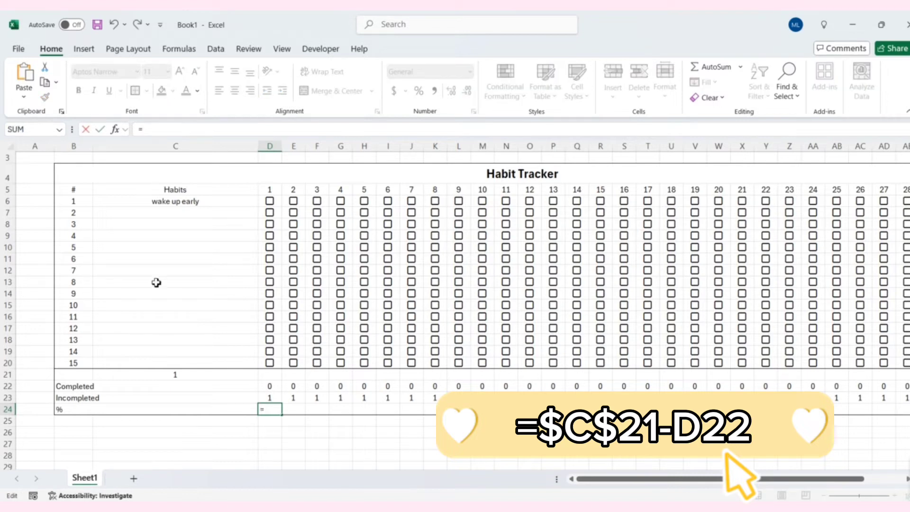
{"action": "left_click", "coordinate": [264, 385]}
{"action": "type", "text": "/"}
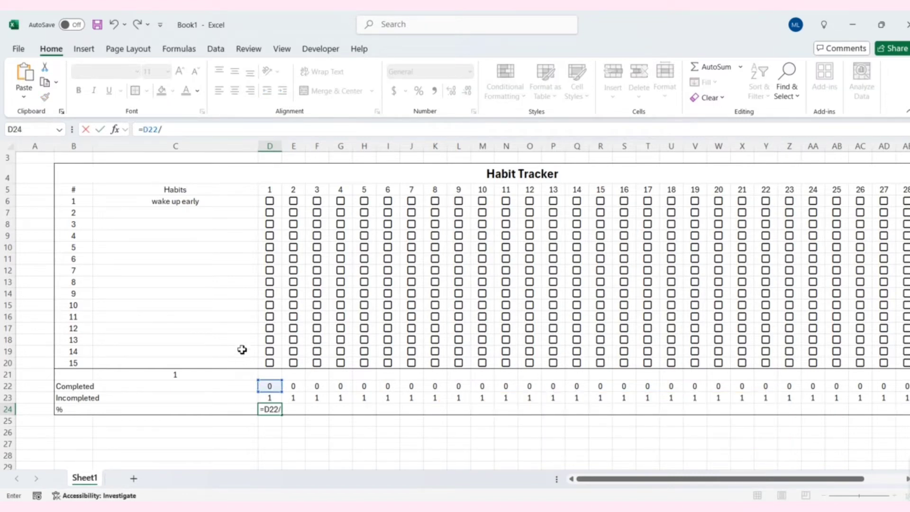
{"action": "left_click", "coordinate": [207, 377]}
{"action": "key", "text": "Return"}
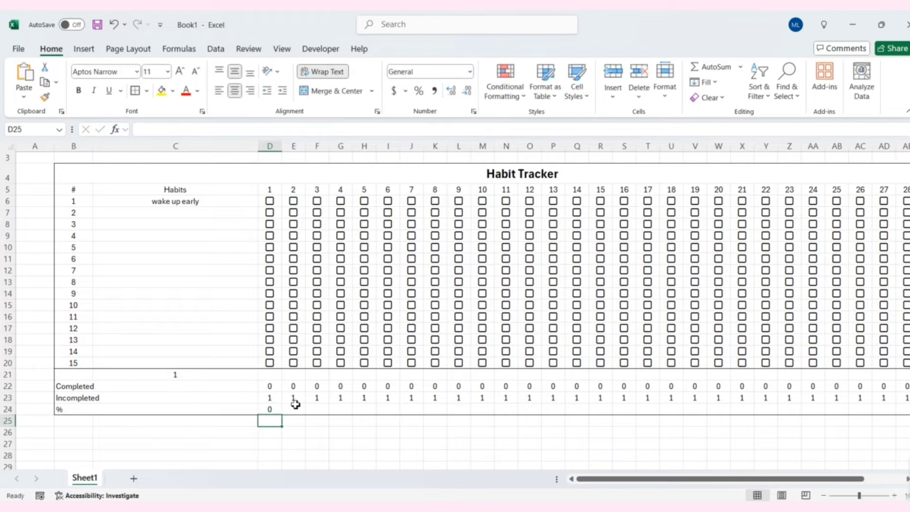
Clear the first habit in C6 and wrap the D24 formula in an error check as =IFERROR(D22/C21,0)
{"action": "left_click", "coordinate": [199, 201]}
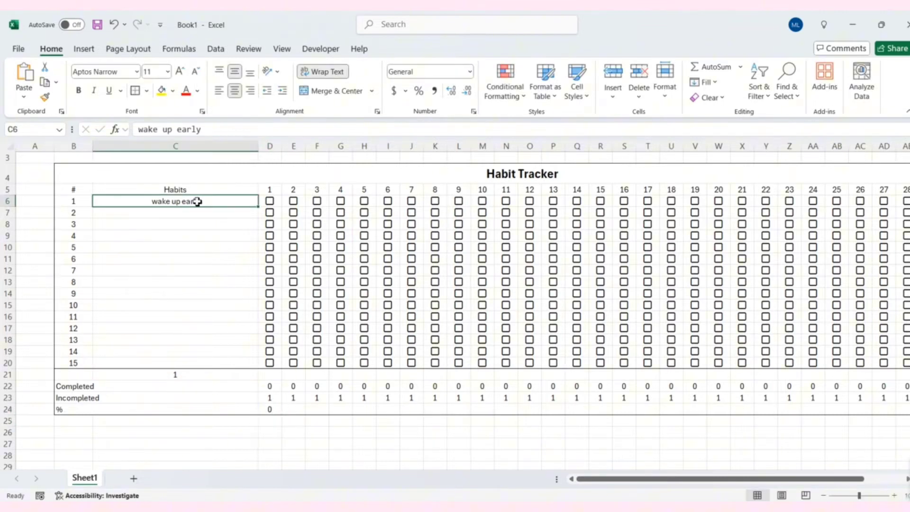
{"action": "key", "text": "Delete"}
{"action": "left_click", "coordinate": [271, 408]}
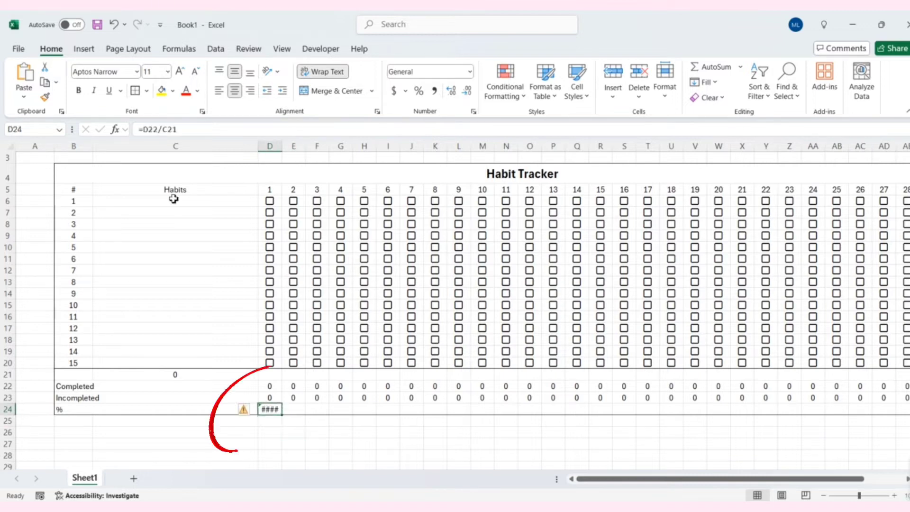
{"action": "left_click", "coordinate": [144, 128]}
{"action": "type", "text": "iferr"}
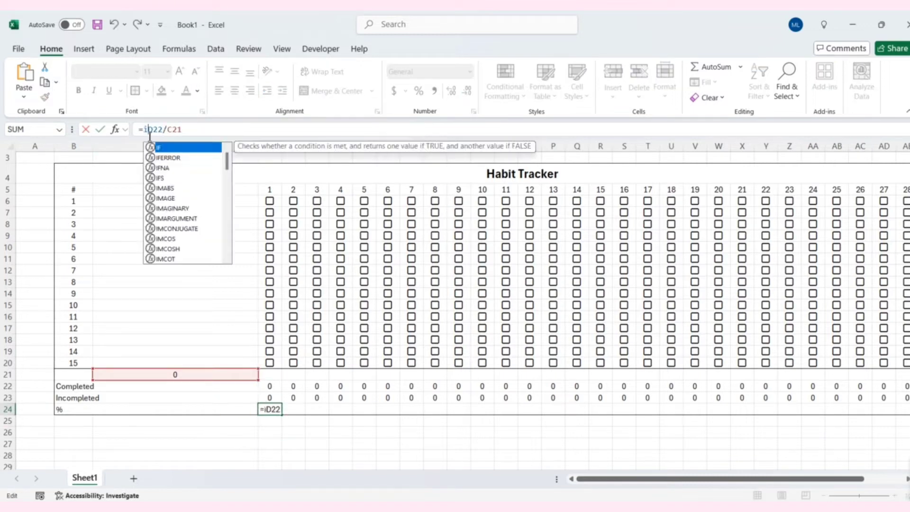
{"action": "type", "text": "or(D22/C21"}
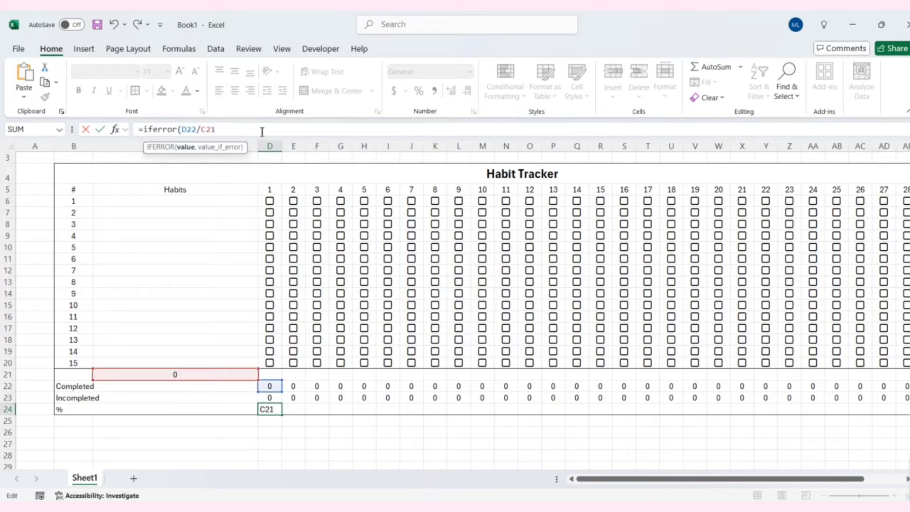
{"action": "type", "text": ",0"}
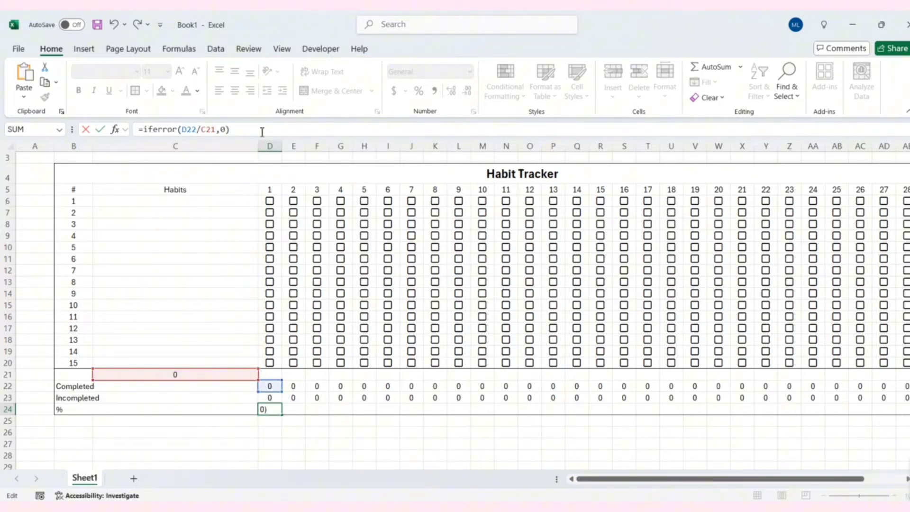
{"action": "key", "text": "Return"}
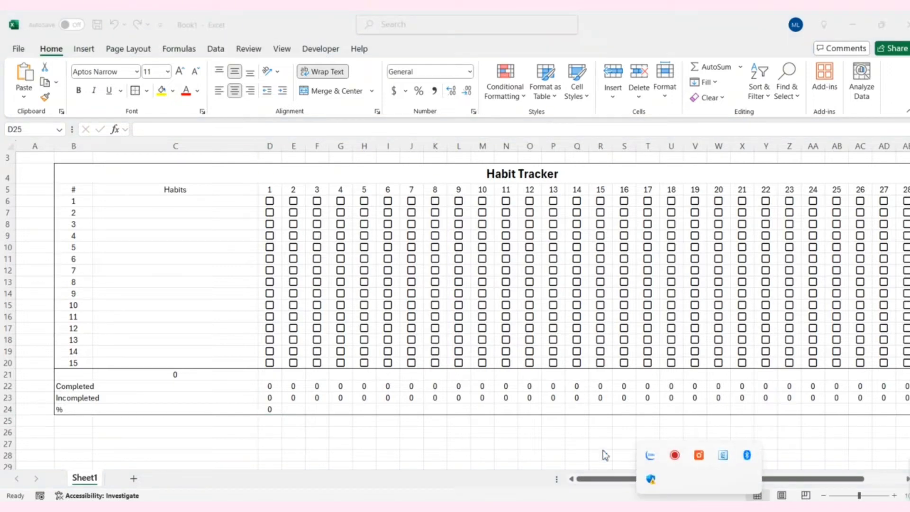
Open the percentage formula in D24 for editing at its reference to the habit count
{"action": "left_click", "coordinate": [270, 409]}
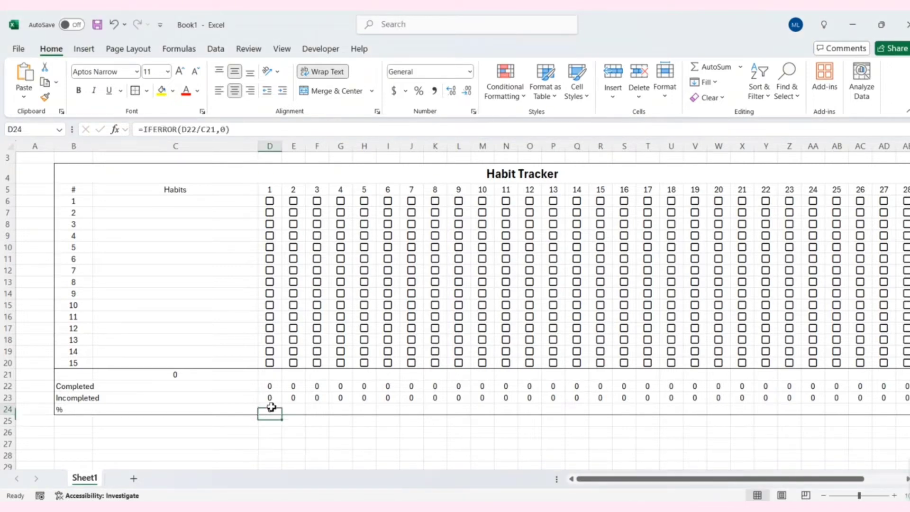
{"action": "left_click", "coordinate": [205, 134]}
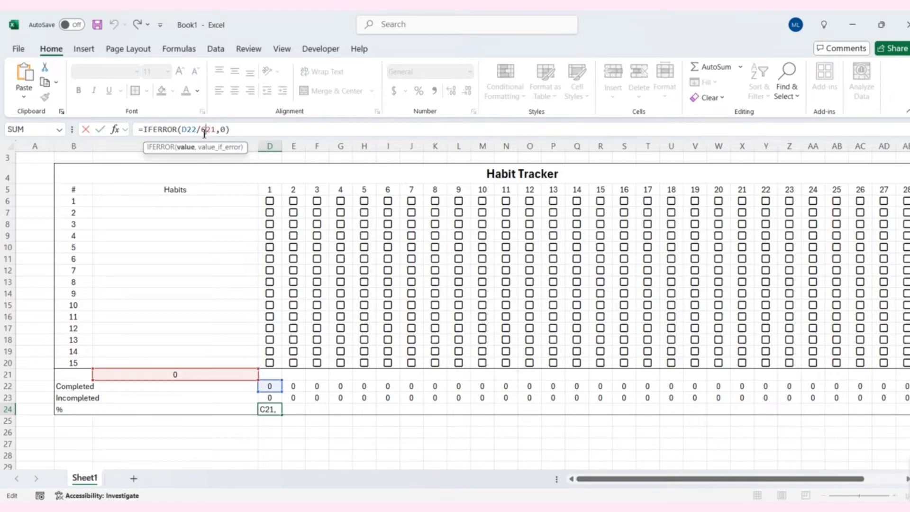
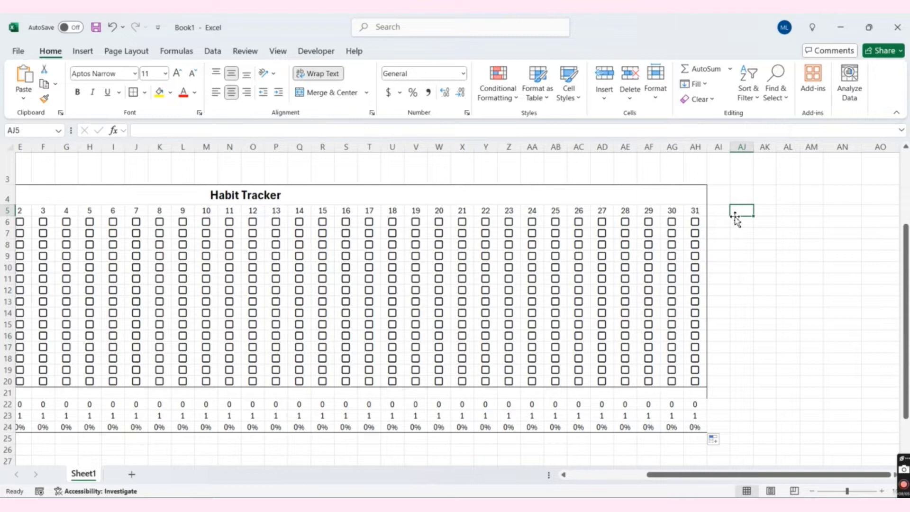
Tick the first habit's day 2 and day 3 checkboxes
{"action": "left_click", "coordinate": [725, 214]}
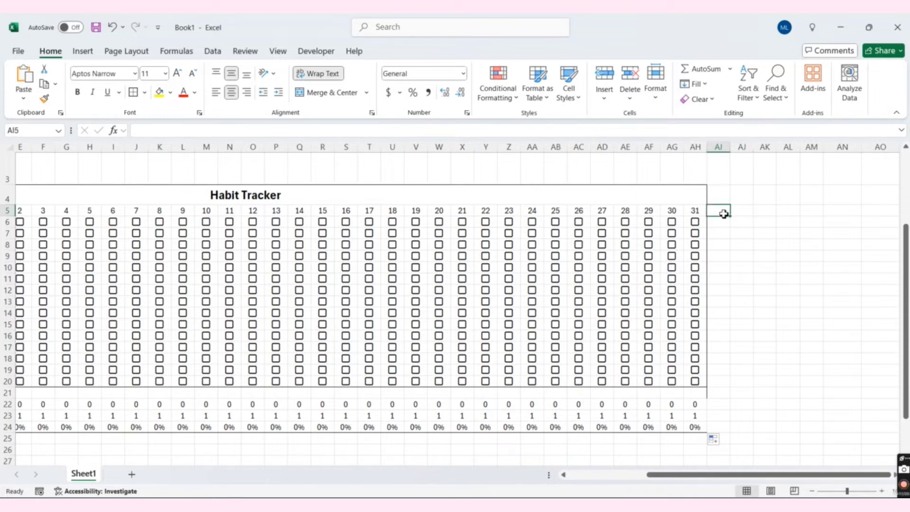
{"action": "left_click_drag", "start_coordinate": [688, 472], "coordinate": [610, 473]}
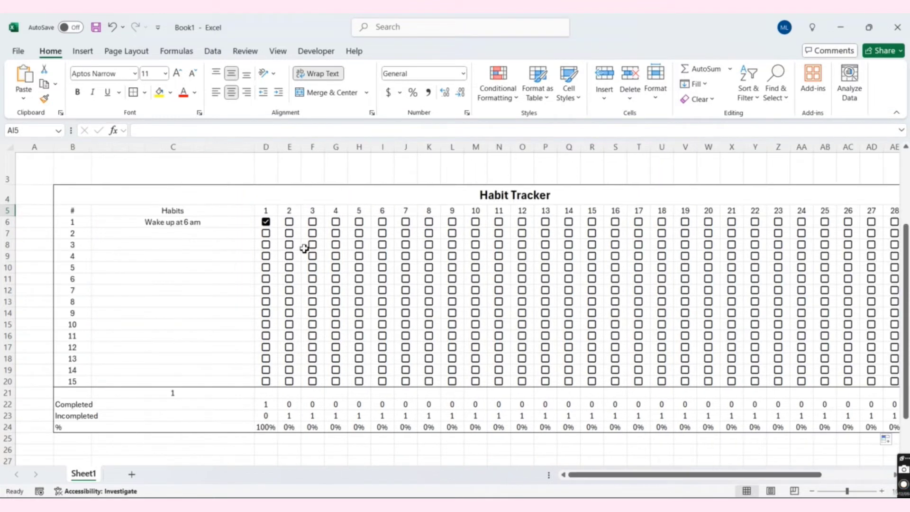
{"action": "left_click", "coordinate": [290, 222]}
{"action": "left_click", "coordinate": [312, 222]}
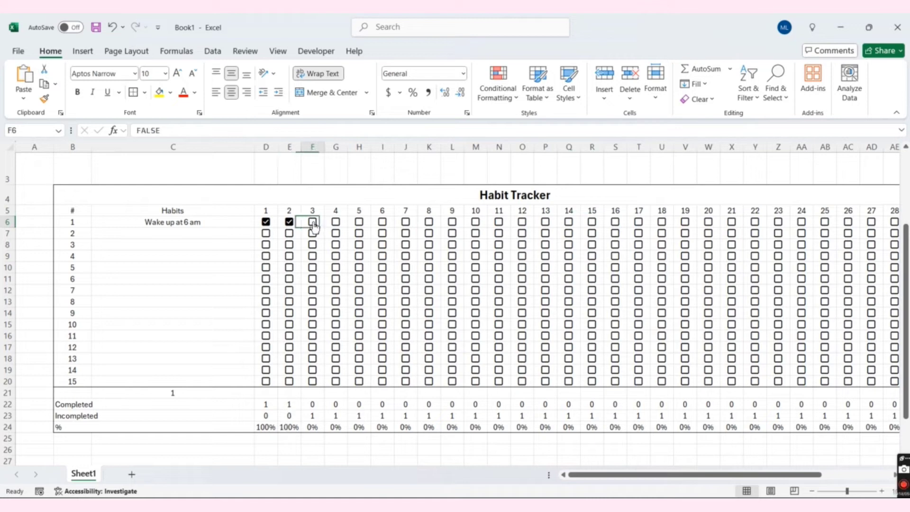
Enter 30m exercise as the second habit in C7 and tick its day 1 checkbox
{"action": "left_click", "coordinate": [178, 237]}
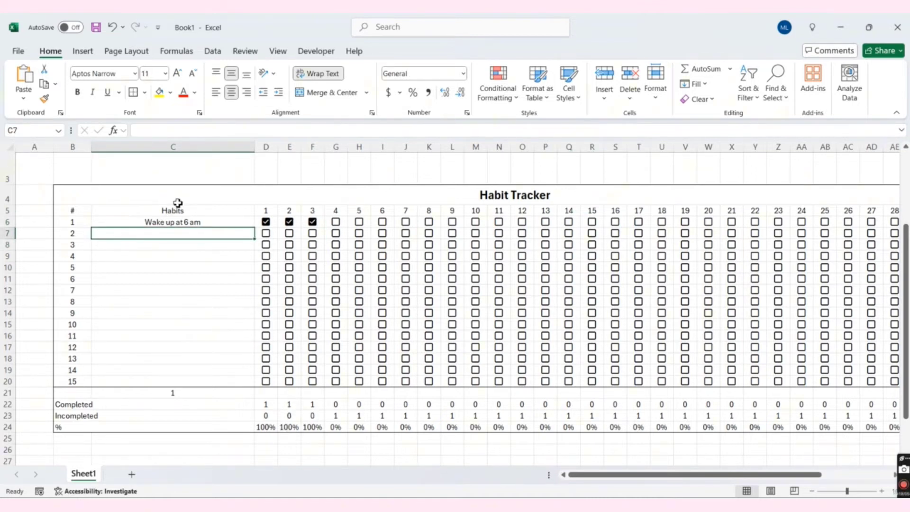
{"action": "type", "text": "30m ex"}
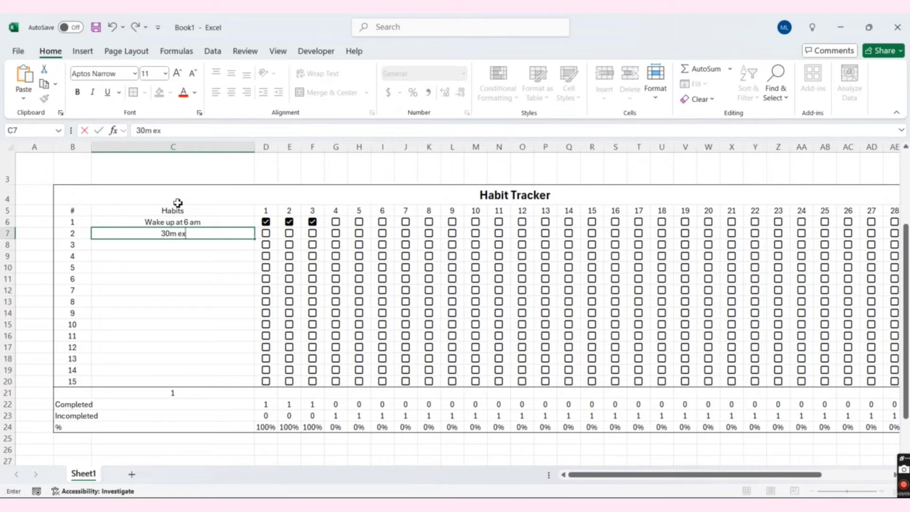
{"action": "type", "text": "ercise"}
{"action": "key", "text": "Return"}
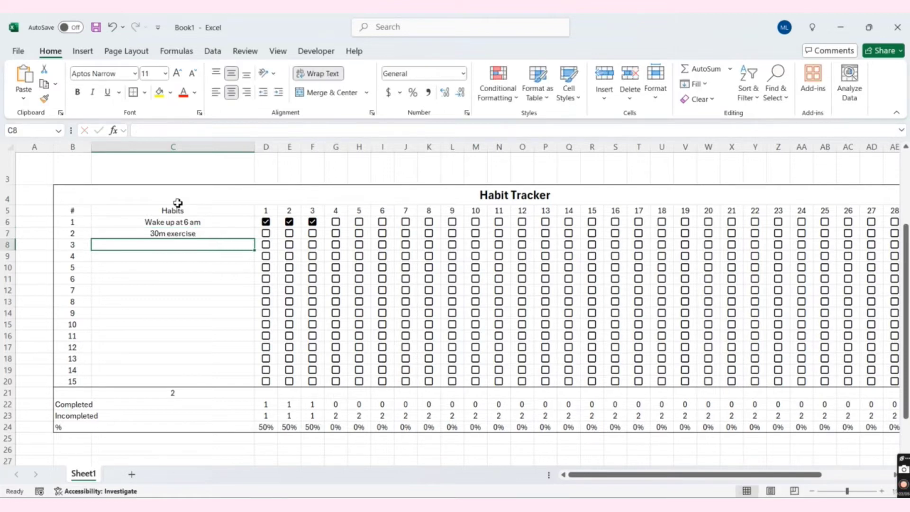
{"action": "left_click", "coordinate": [265, 237]}
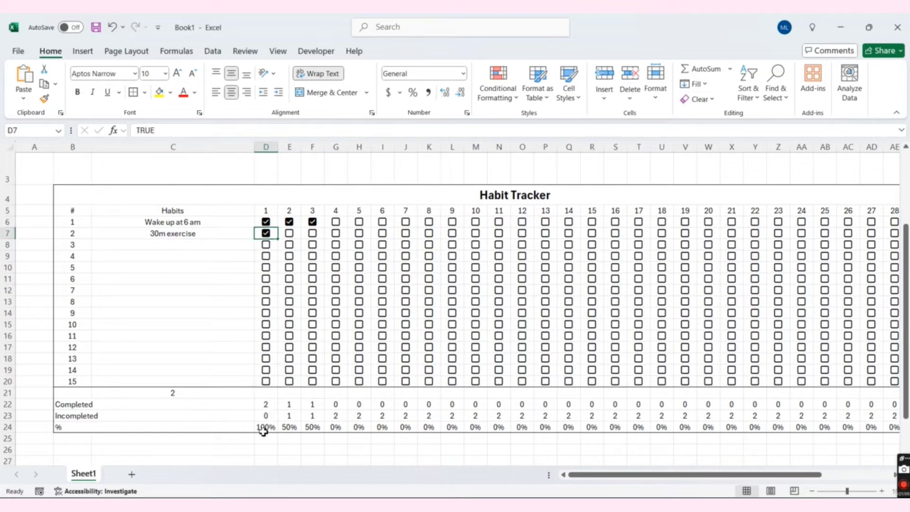
Add the column headers Tick in AI5 and % in AJ5, just after the day 31 column
{"action": "left_click_drag", "start_coordinate": [660, 474], "coordinate": [809, 465]}
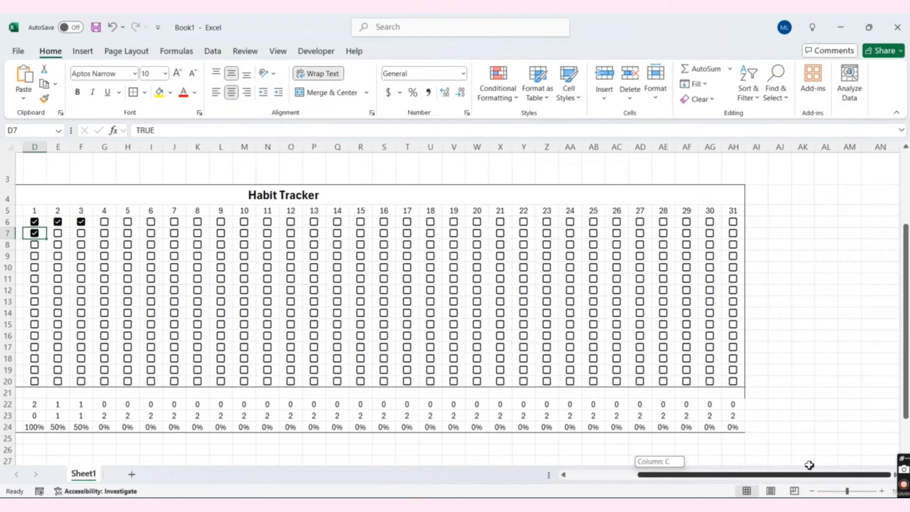
{"action": "left_click", "coordinate": [763, 212]}
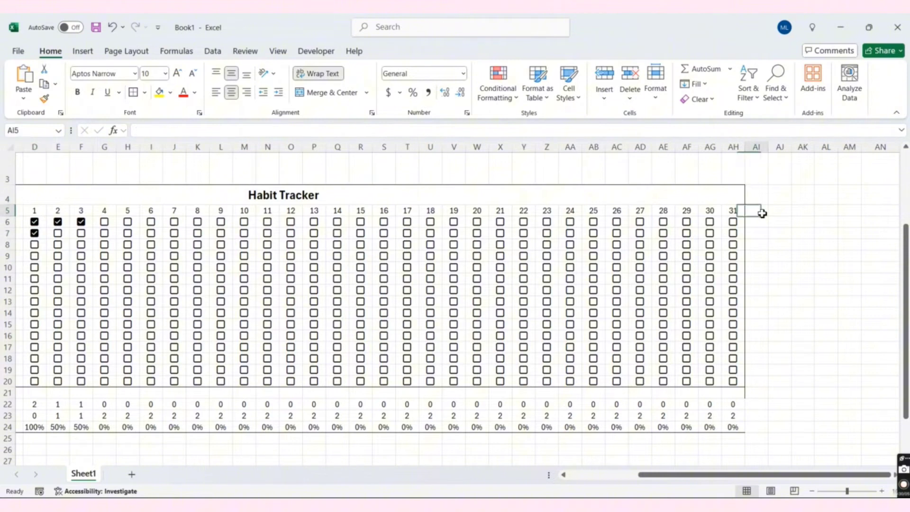
{"action": "left_click", "coordinate": [334, 127]}
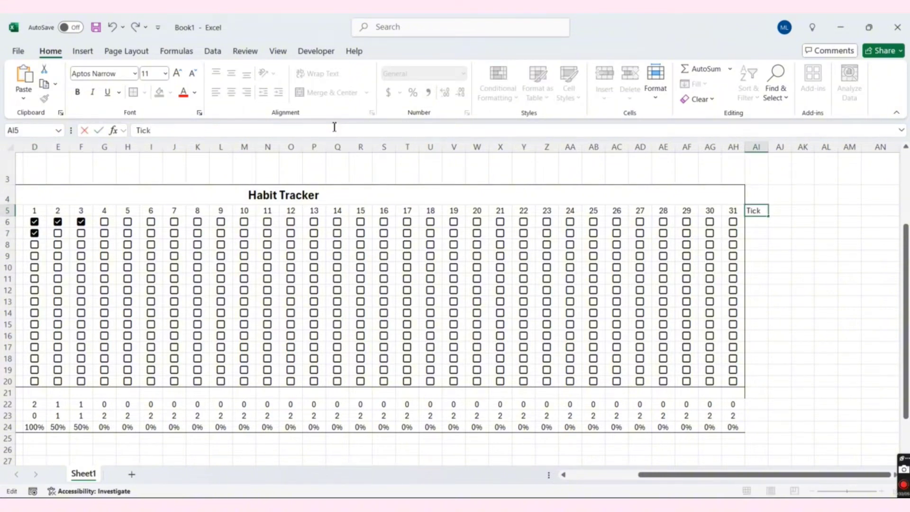
{"action": "key", "text": "Return"}
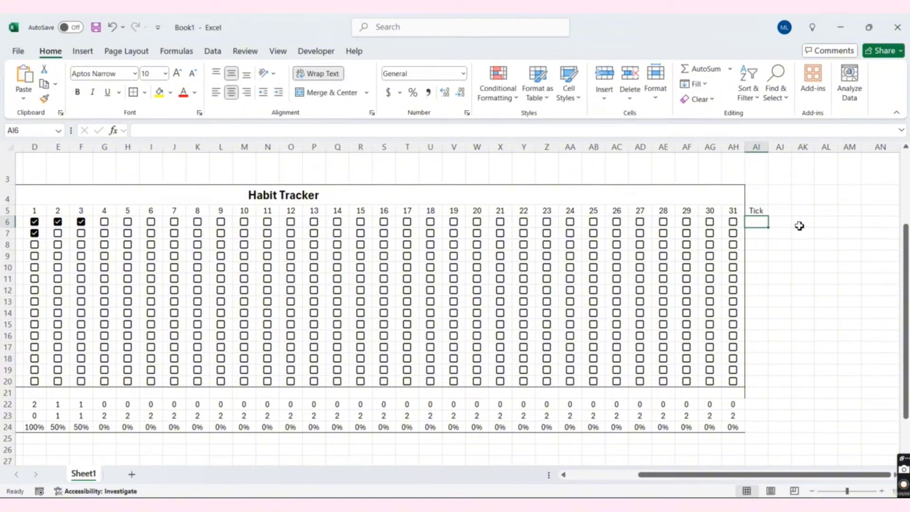
{"action": "left_click", "coordinate": [786, 214]}
{"action": "type", "text": "%"}
{"action": "key", "text": "Return"}
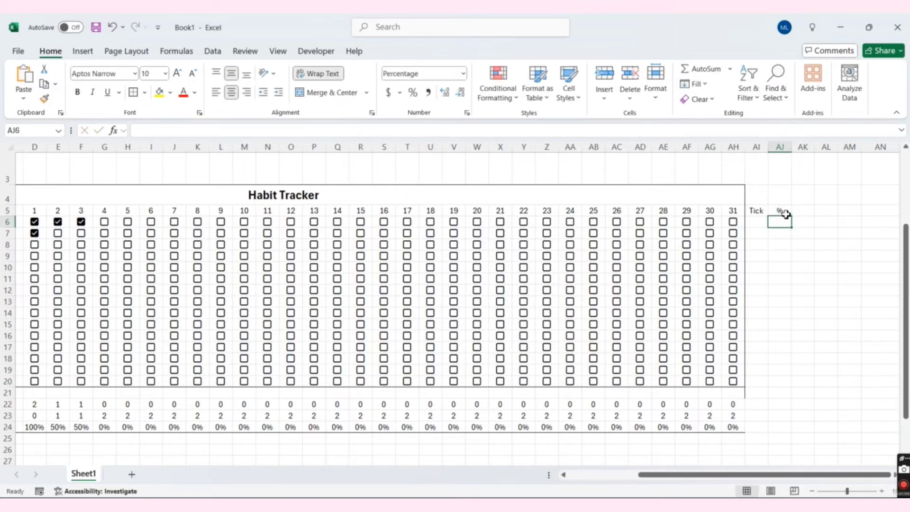
Enter the header Progress in AK5 and widen column AK so the header fits on one line
{"action": "left_click", "coordinate": [802, 209]}
{"action": "type", "text": "Pro"}
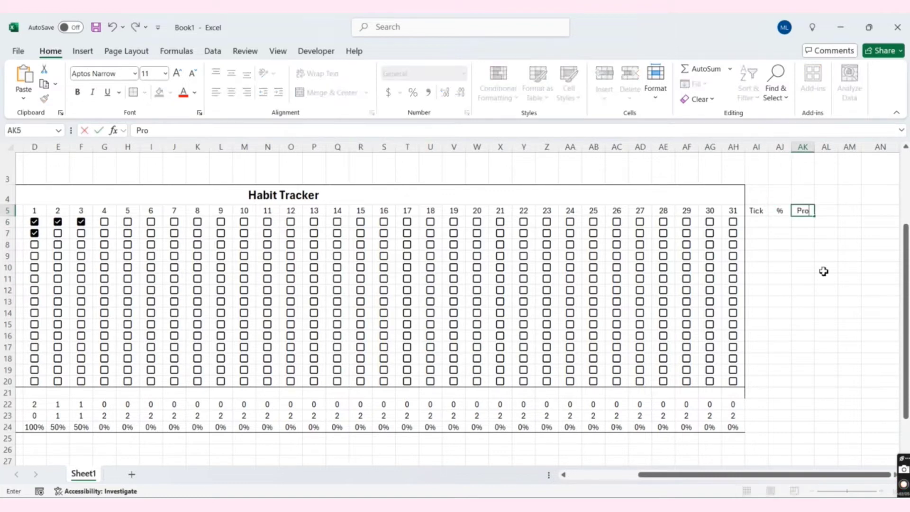
{"action": "type", "text": "gress"}
{"action": "key", "text": "Return"}
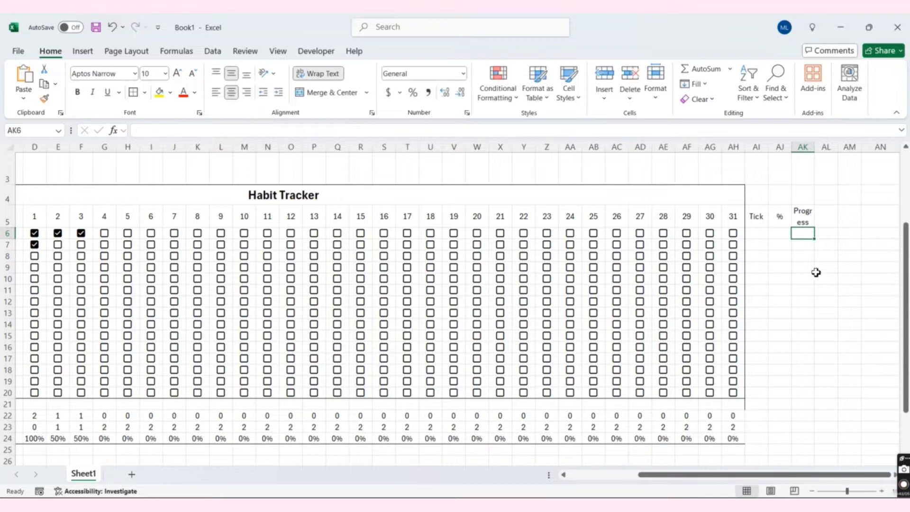
{"action": "left_click_drag", "start_coordinate": [813, 147], "coordinate": [892, 146]}
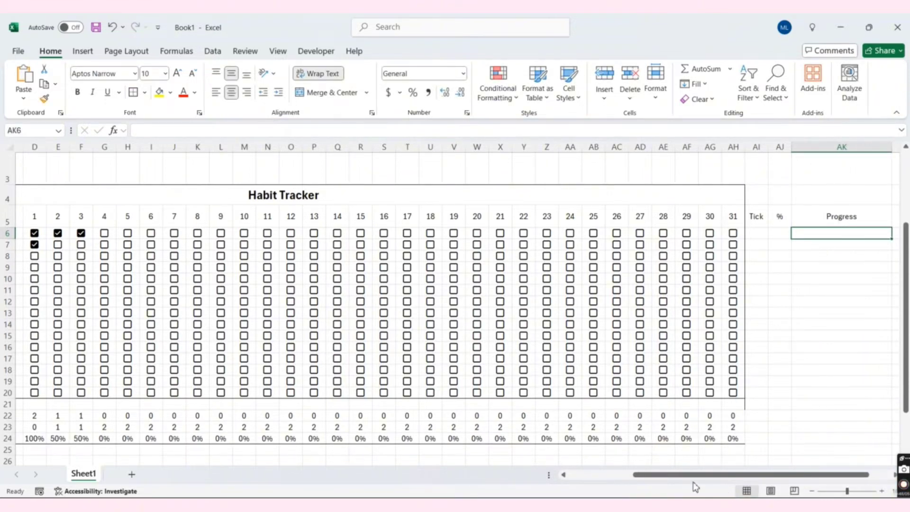
Enter =COUNTIF(D6:AH6,TRUE) in AI6 to count the first habit's ticks and copy it down to AI20
{"action": "left_click_drag", "start_coordinate": [711, 474], "coordinate": [737, 474]}
{"action": "left_click", "coordinate": [745, 257]}
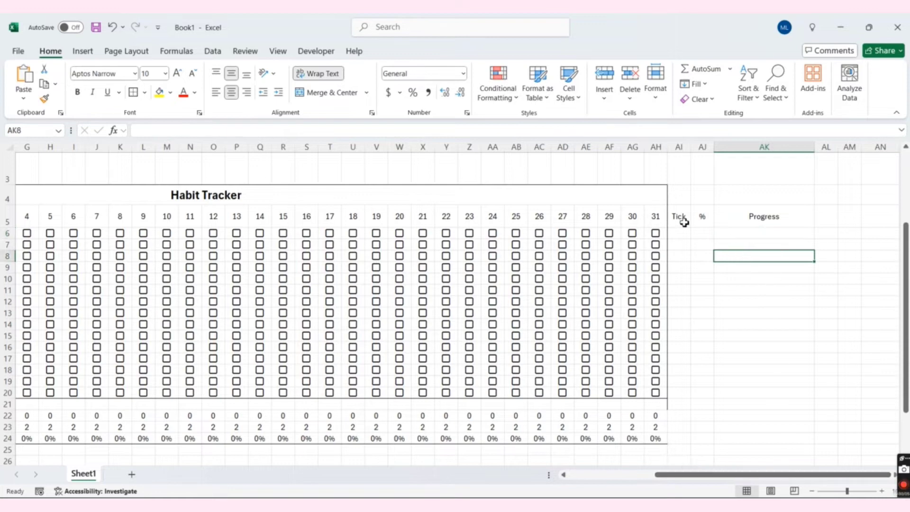
{"action": "left_click", "coordinate": [685, 232]}
{"action": "left_click", "coordinate": [361, 132]}
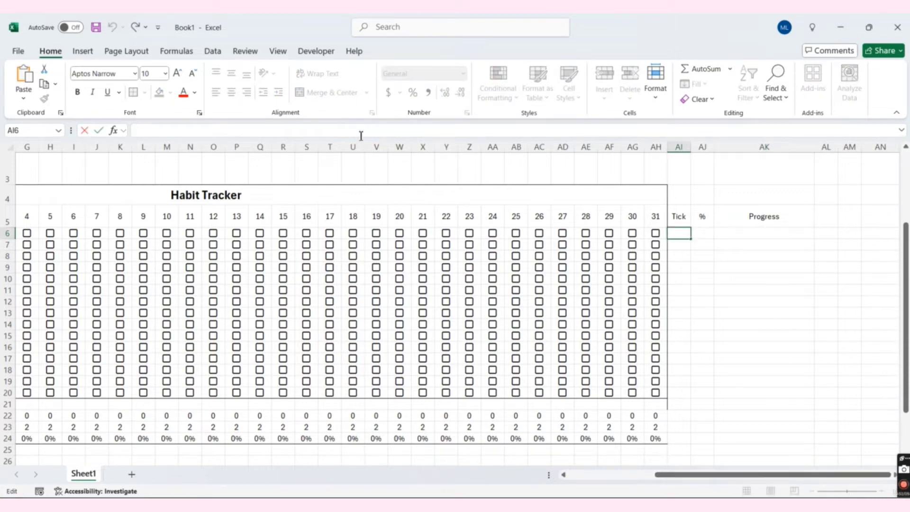
{"action": "type", "text": "=counti"}
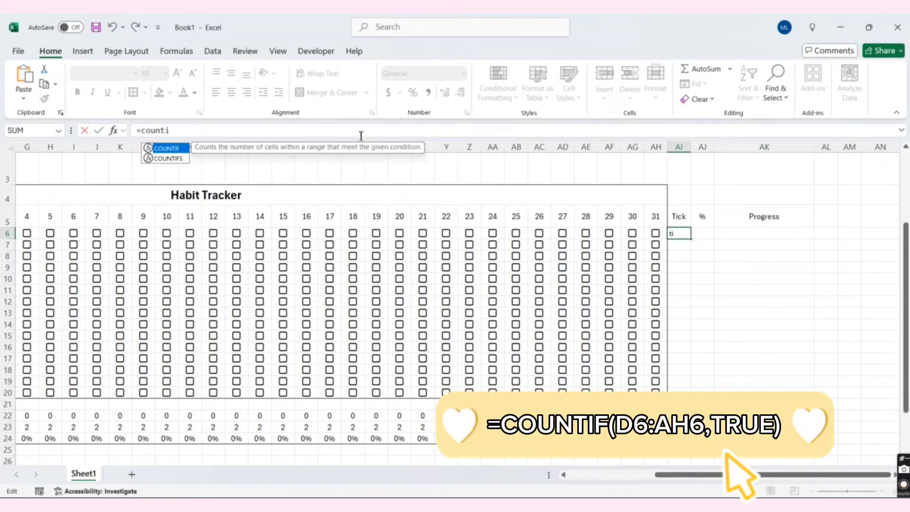
{"action": "type", "text": "f("}
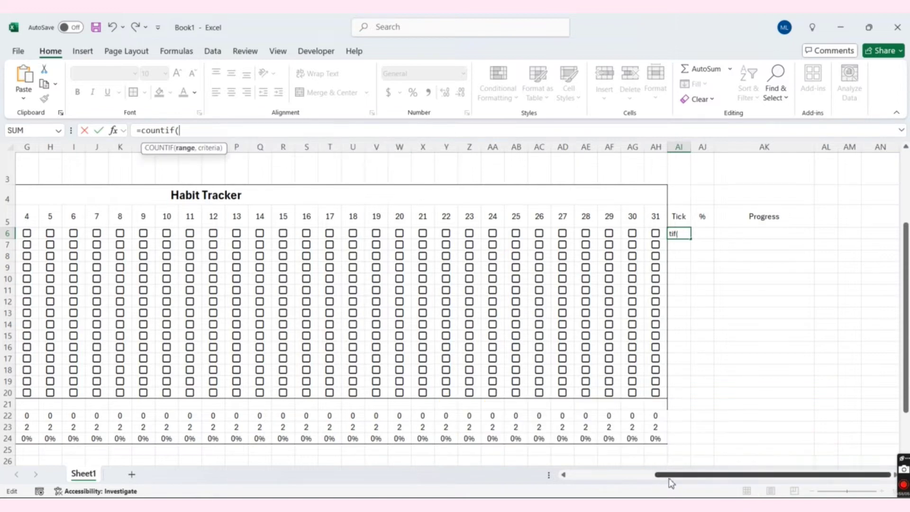
{"action": "scroll", "coordinate": [489, 356], "scroll_direction": "left", "scroll_amount": 10}
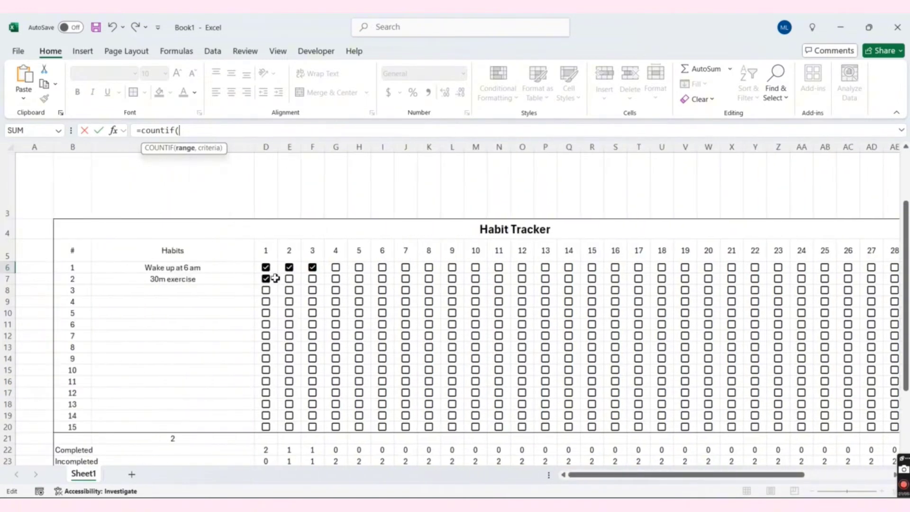
{"action": "left_click_drag", "start_coordinate": [265, 268], "coordinate": [727, 269]}
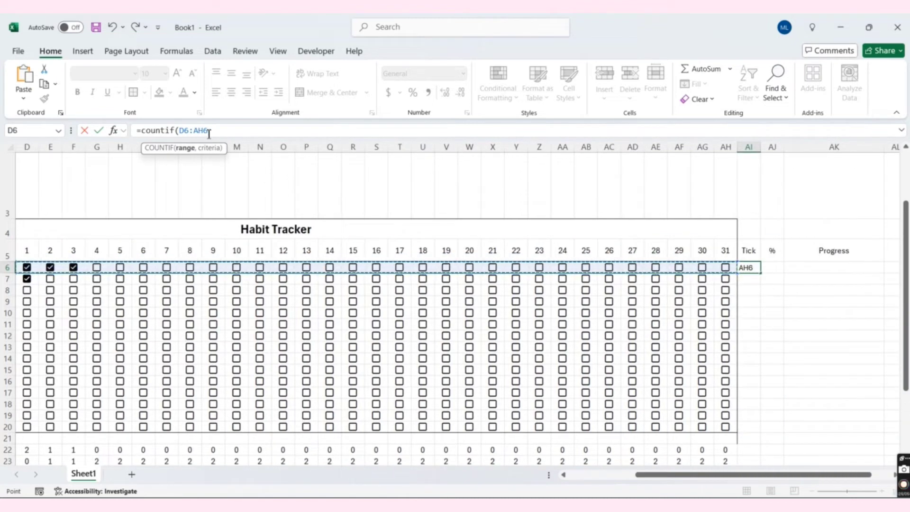
{"action": "type", "text": ",true"}
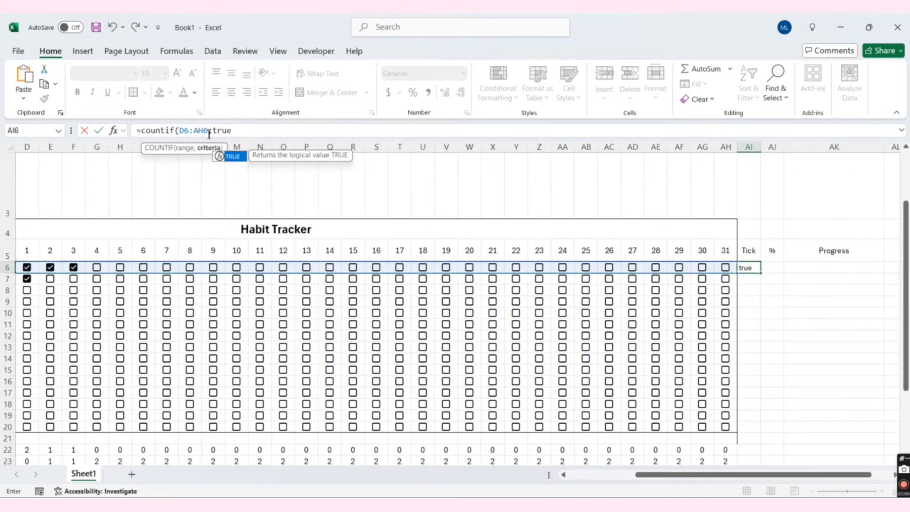
{"action": "type", "text": ")"}
{"action": "key", "text": "Return"}
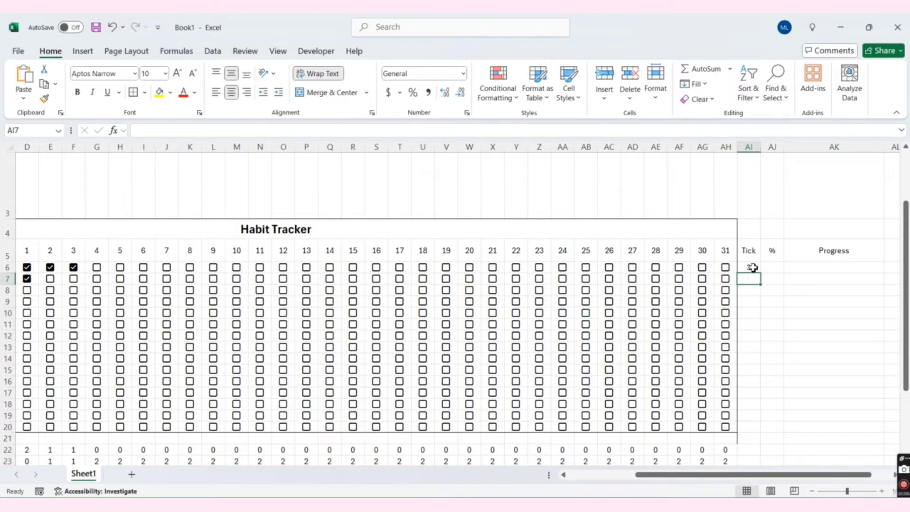
{"action": "left_click", "coordinate": [753, 267]}
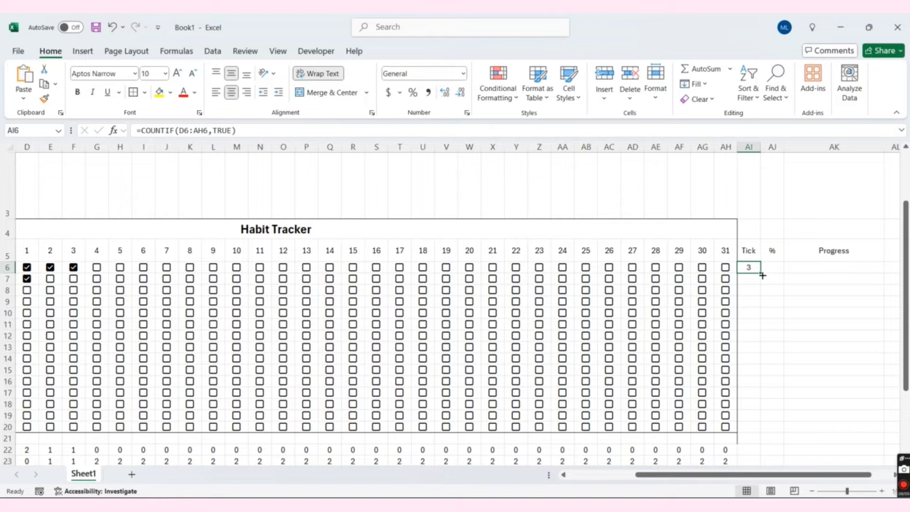
{"action": "left_click_drag", "start_coordinate": [761, 274], "coordinate": [756, 432]}
Enter the formula =AI6/31 in AJ6 to calculate the first habit's monthly completion rate
{"action": "left_click", "coordinate": [772, 267]}
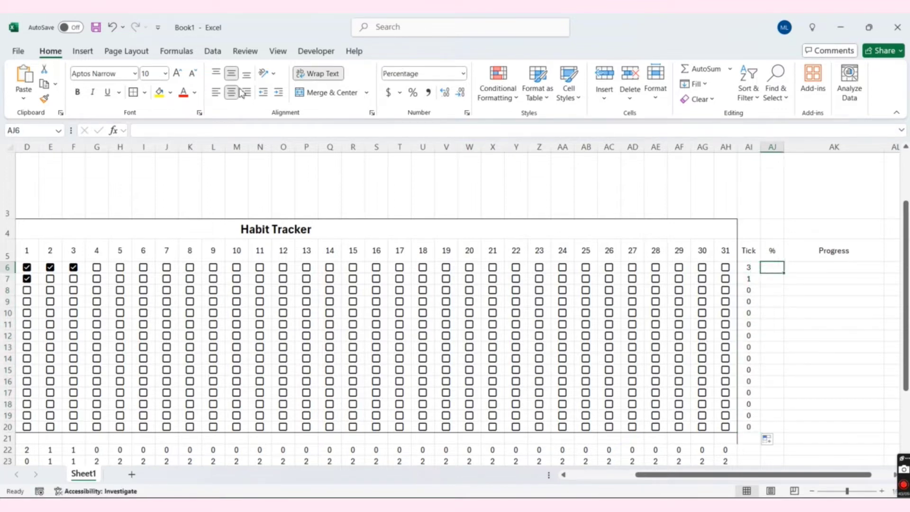
{"action": "left_click", "coordinate": [236, 128]}
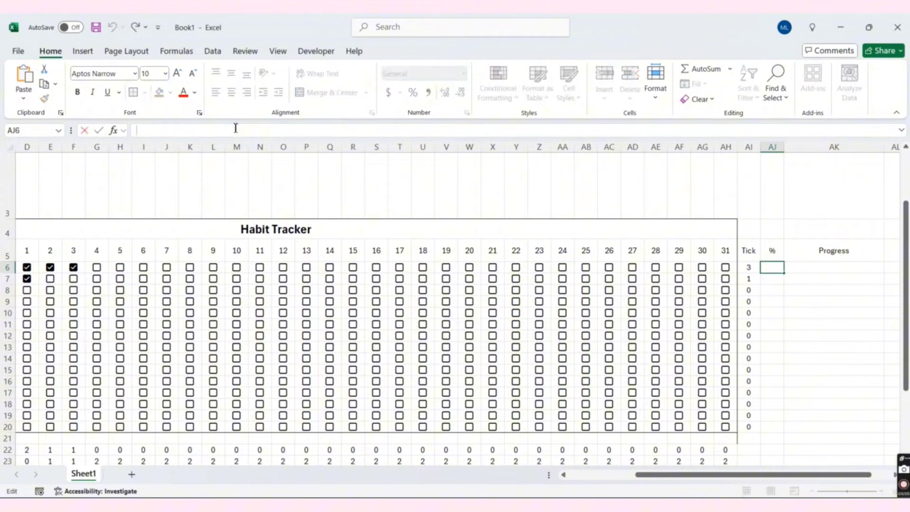
{"action": "type", "text": "="}
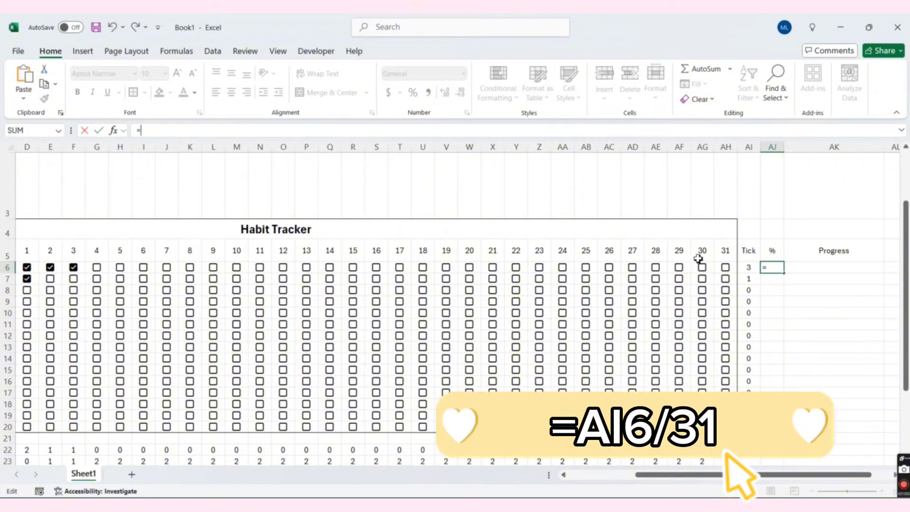
{"action": "left_click", "coordinate": [748, 268]}
{"action": "type", "text": "/"}
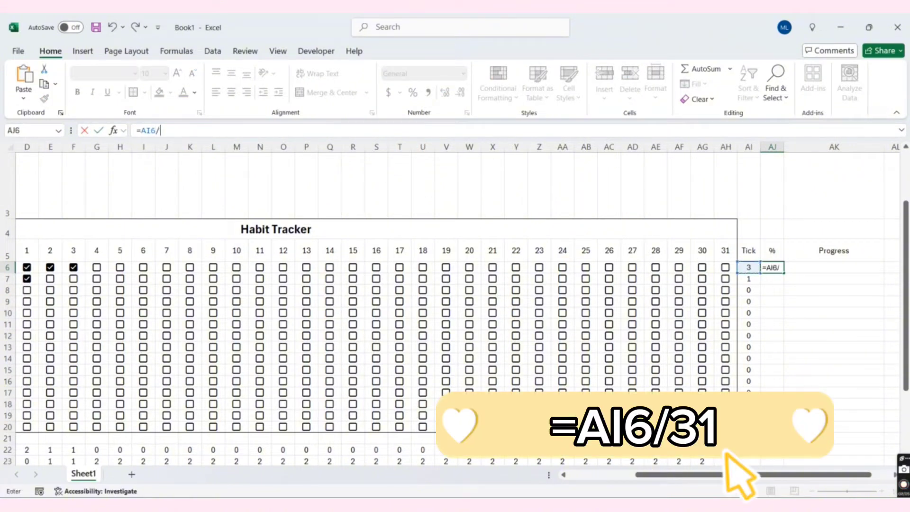
{"action": "type", "text": "31"}
{"action": "key", "text": "Return"}
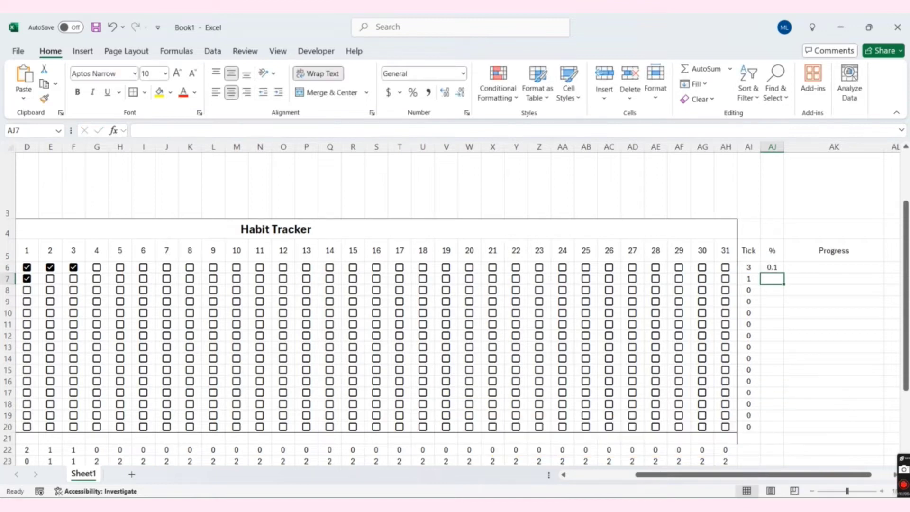
Copy the AJ6 formula down to AJ20 and format the filled cells as percentages
{"action": "left_click", "coordinate": [776, 268]}
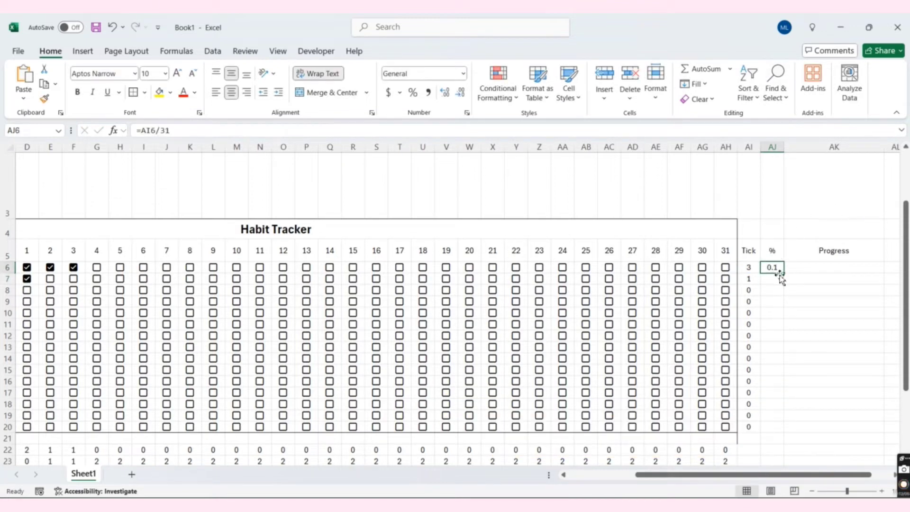
{"action": "left_click_drag", "start_coordinate": [785, 274], "coordinate": [785, 430]}
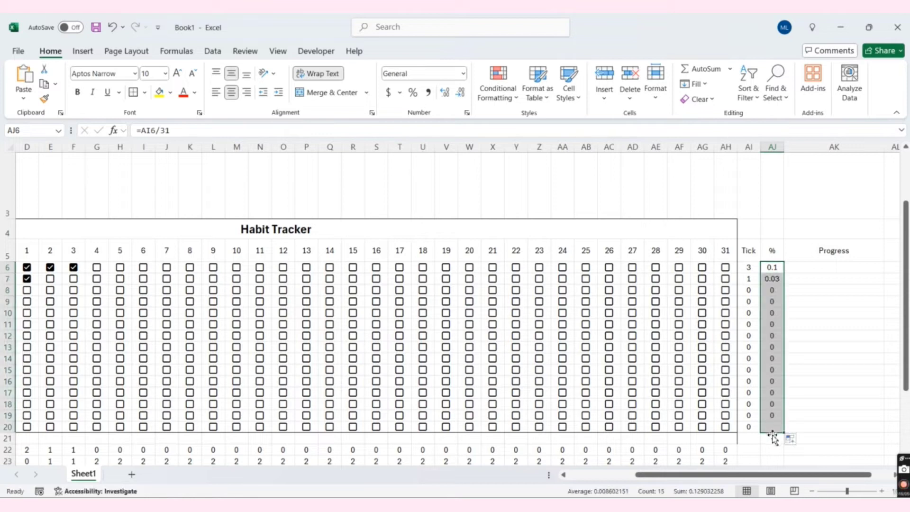
{"action": "left_click", "coordinate": [413, 92]}
{"action": "left_click", "coordinate": [849, 289]}
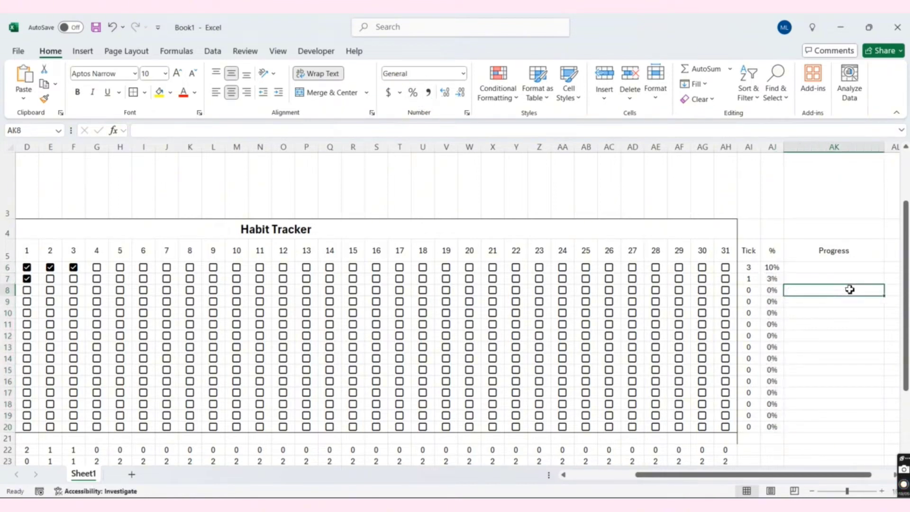
Enter the formula =REPT("█", AJ6*30) in AK6 to draw the first habit's progress bar
{"action": "scroll", "coordinate": [656, 479], "scroll_direction": "right", "scroll_amount": 1}
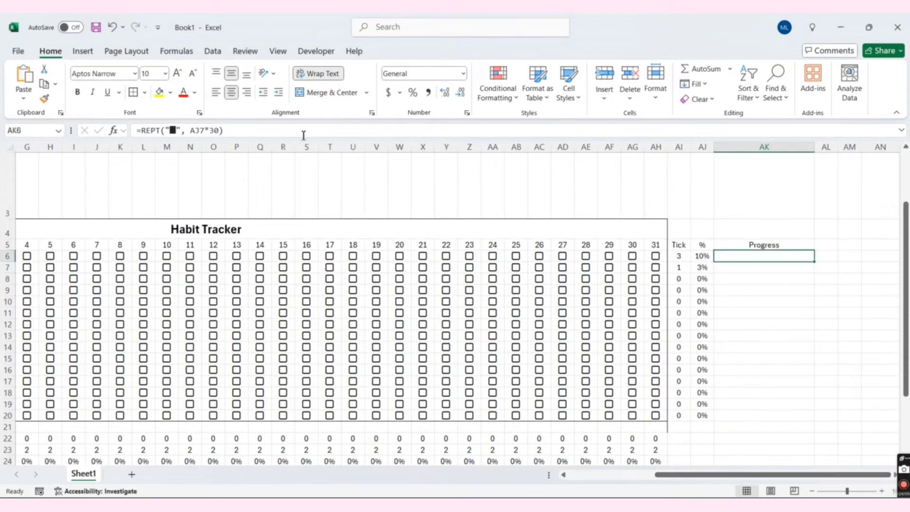
{"action": "left_click_drag", "start_coordinate": [305, 136], "coordinate": [10, 136]}
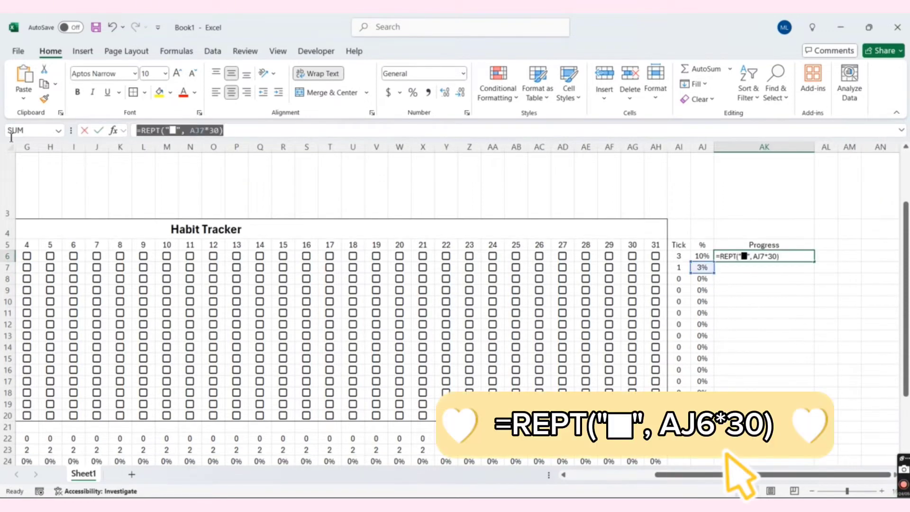
{"action": "key", "text": "Right"}
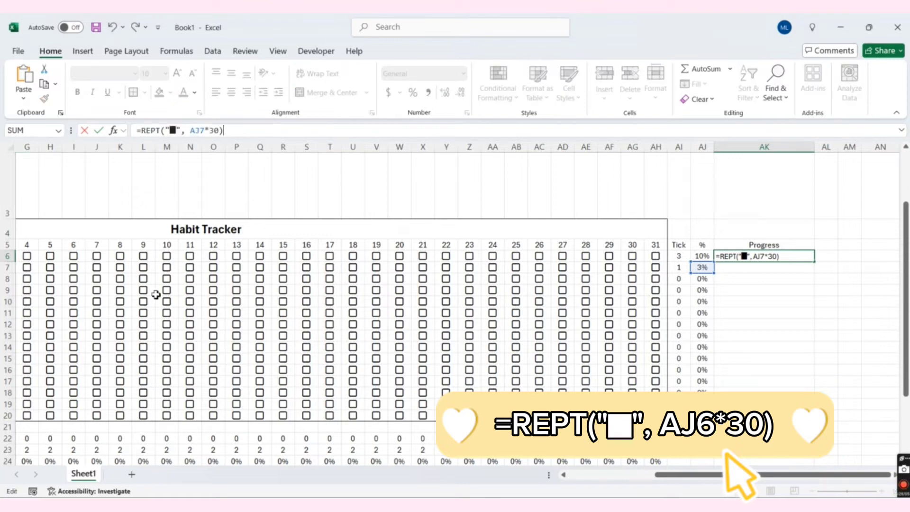
{"action": "left_click", "coordinate": [207, 130]}
{"action": "key", "text": "BackSpace"}
{"action": "key", "text": "BackSpace"}
{"action": "key", "text": "BackSpace"}
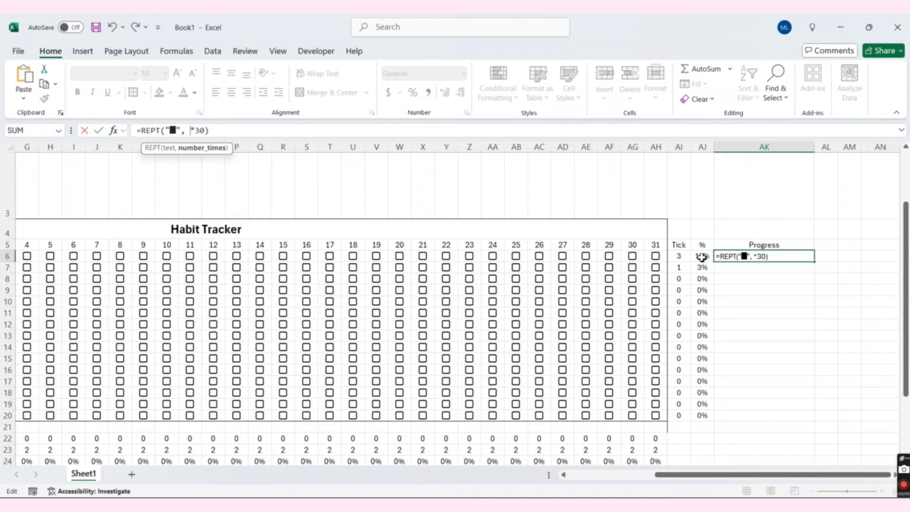
{"action": "left_click", "coordinate": [702, 256]}
{"action": "key", "text": "Return"}
Left-align the progress bar in AK6 and widen column AK slightly
{"action": "left_click", "coordinate": [782, 258]}
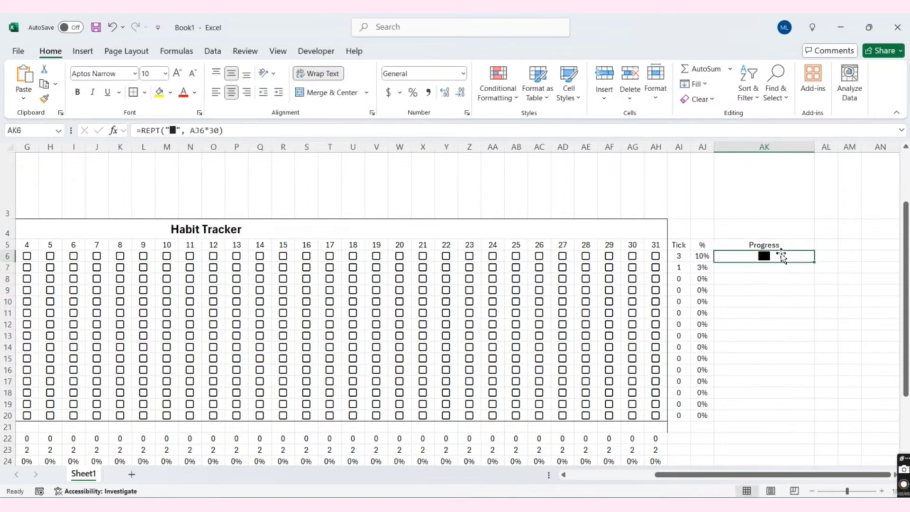
{"action": "left_click", "coordinate": [215, 92]}
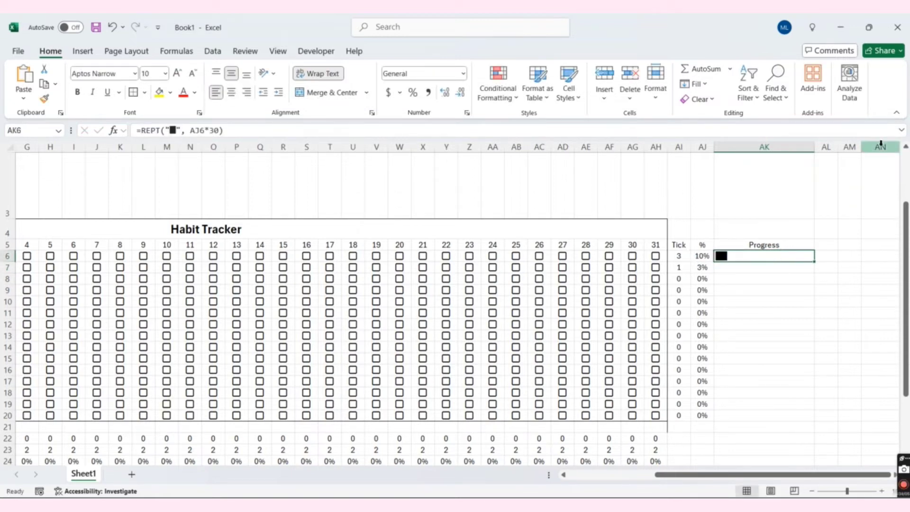
{"action": "left_click_drag", "start_coordinate": [814, 147], "coordinate": [819, 147]}
{"action": "left_click", "coordinate": [730, 267]}
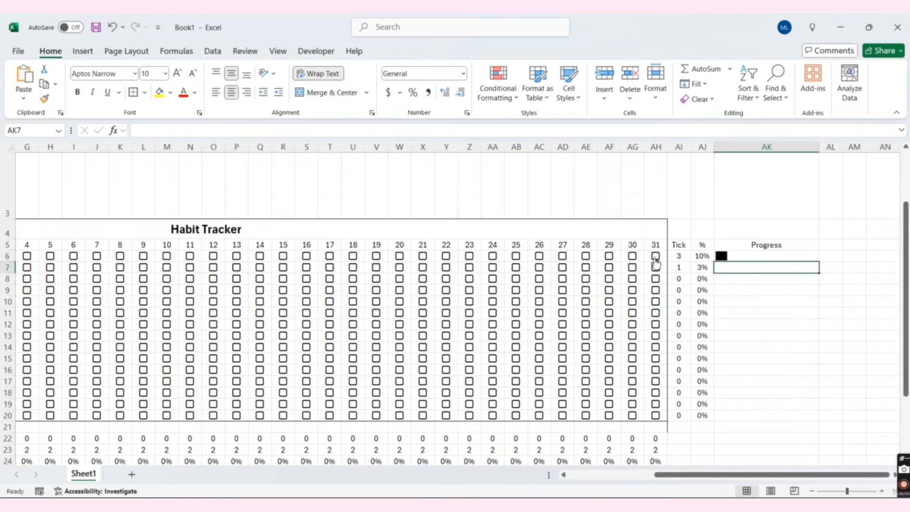
Tick days 27 through 31 for the first habit to test its progress bar
{"action": "left_click", "coordinate": [656, 256]}
{"action": "left_click", "coordinate": [632, 257]}
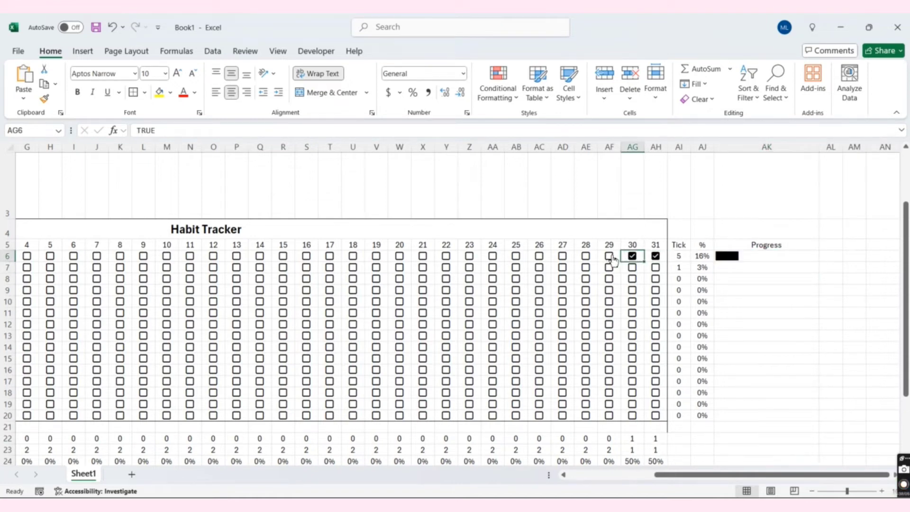
{"action": "left_click", "coordinate": [609, 256]}
{"action": "left_click", "coordinate": [586, 256]}
{"action": "left_click", "coordinate": [563, 256]}
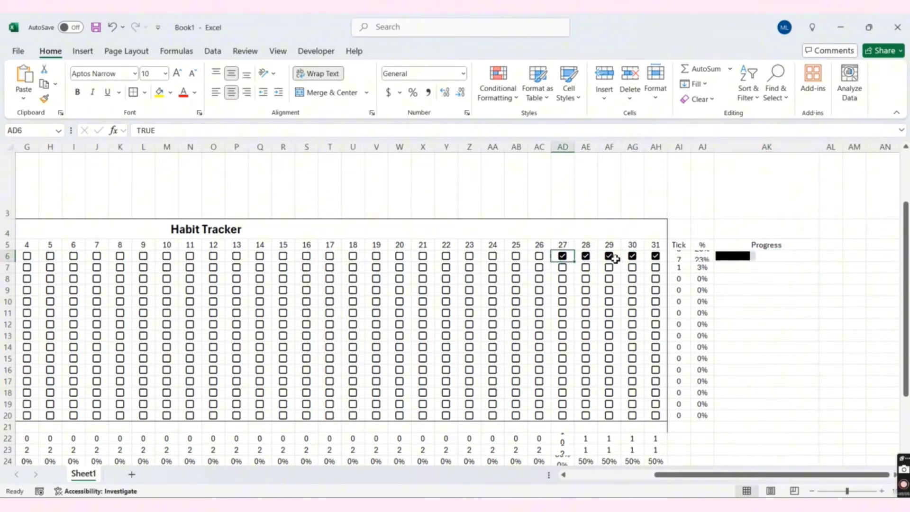
Copy the AK6 progress bar formula down to AK20
{"action": "left_click", "coordinate": [763, 256]}
{"action": "left_click_drag", "start_coordinate": [820, 262], "coordinate": [825, 418]}
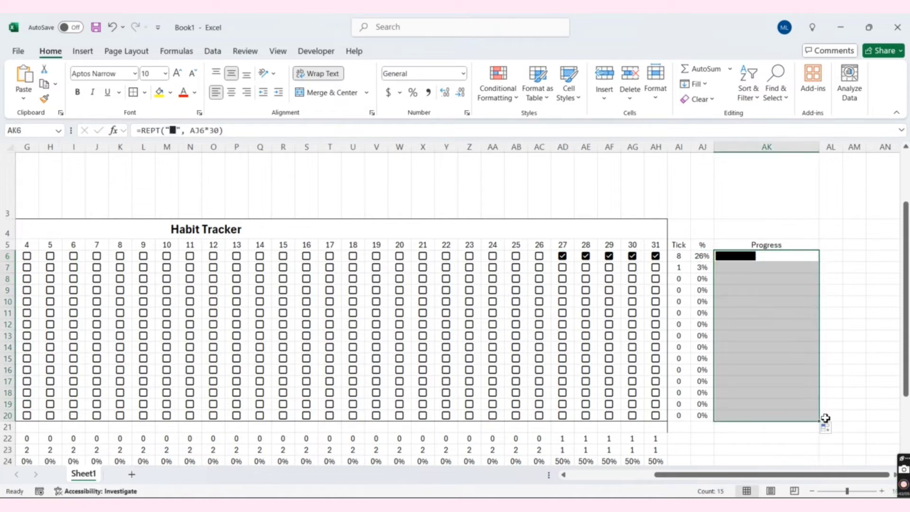
{"action": "left_click", "coordinate": [843, 391]}
Tick days 29 through 31 for the second habit and days 29 and 30 for the third
{"action": "left_click", "coordinate": [656, 268]}
{"action": "left_click", "coordinate": [633, 267]}
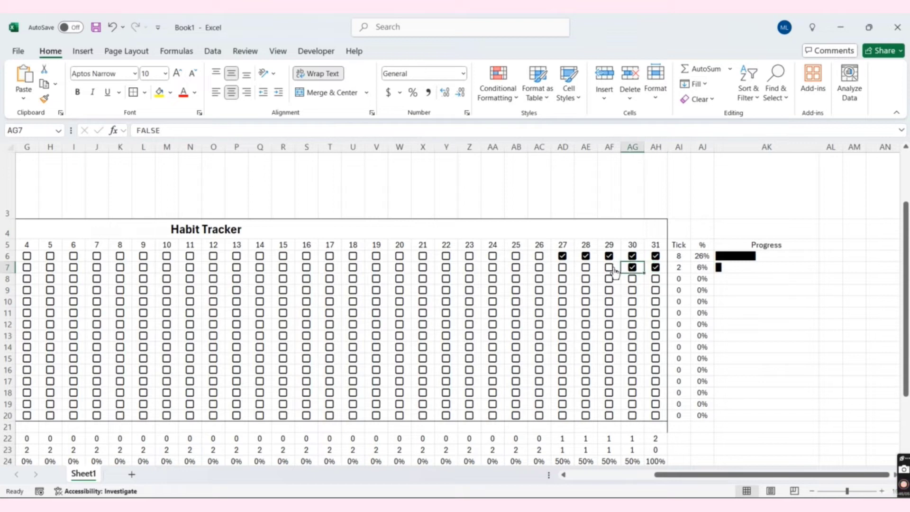
{"action": "left_click", "coordinate": [609, 267]}
{"action": "left_click", "coordinate": [609, 278]}
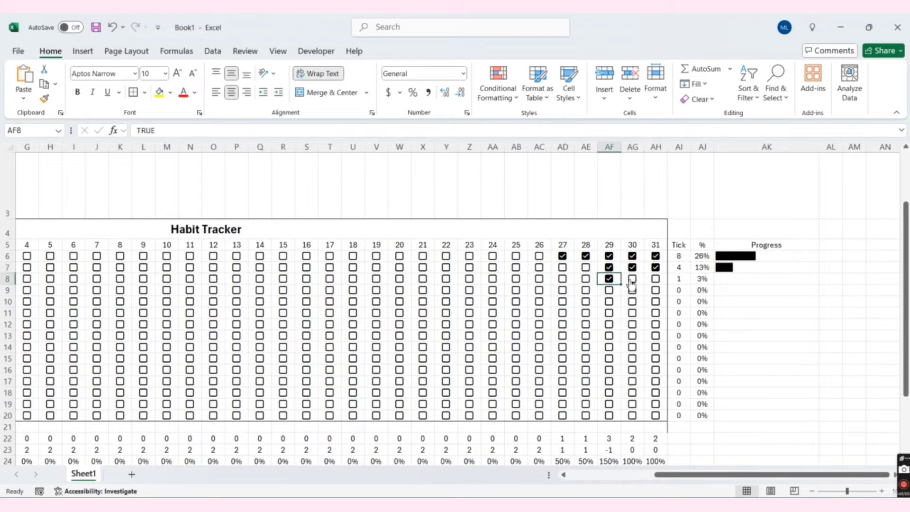
{"action": "left_click", "coordinate": [632, 281]}
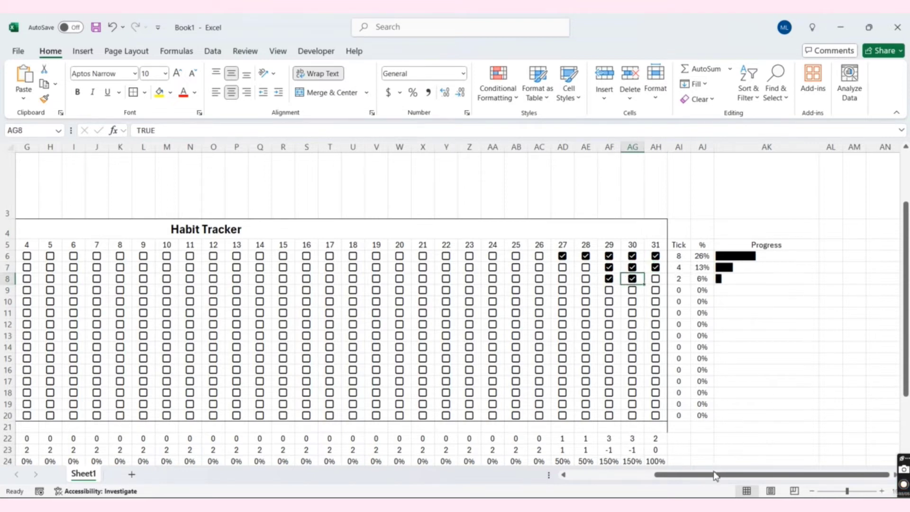
Insert a 2-D 100% stacked line chart with markers from the daily percentages in D24:AH24
{"action": "left_click_drag", "start_coordinate": [715, 475], "coordinate": [602, 483]}
{"action": "scroll", "coordinate": [433, 277], "scroll_direction": "up", "scroll_amount": 2}
{"action": "scroll", "coordinate": [422, 288], "scroll_direction": "down", "scroll_amount": 6}
{"action": "scroll", "coordinate": [240, 405], "scroll_direction": "up", "scroll_amount": 2}
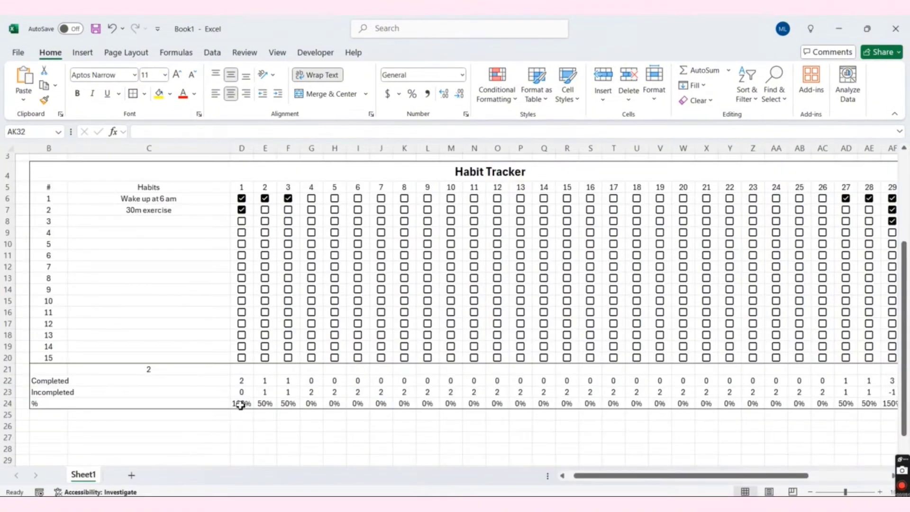
{"action": "left_click_drag", "start_coordinate": [240, 406], "coordinate": [730, 406]}
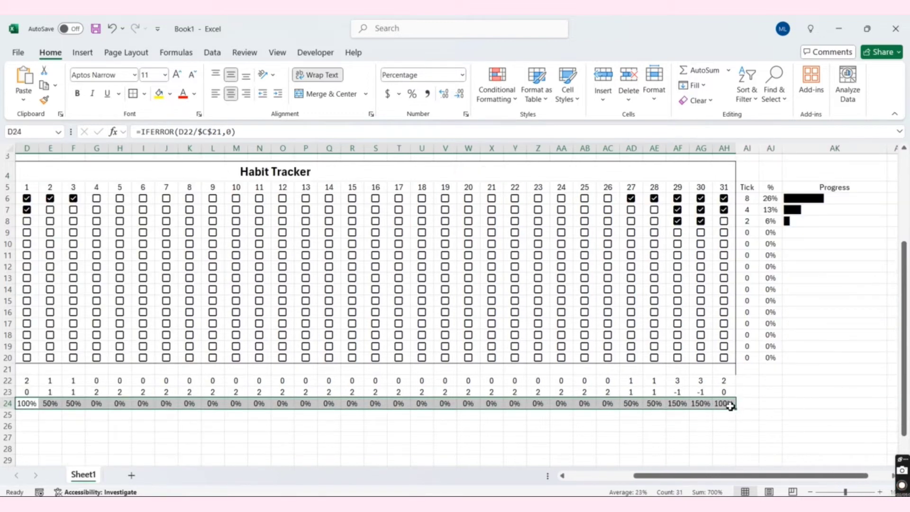
{"action": "left_click", "coordinate": [84, 53]}
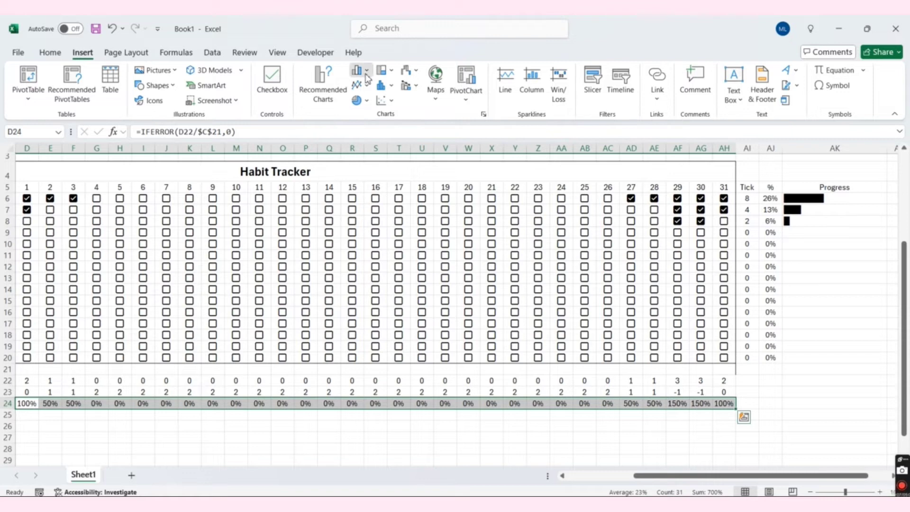
{"action": "left_click", "coordinate": [366, 72]}
{"action": "left_click", "coordinate": [365, 73]}
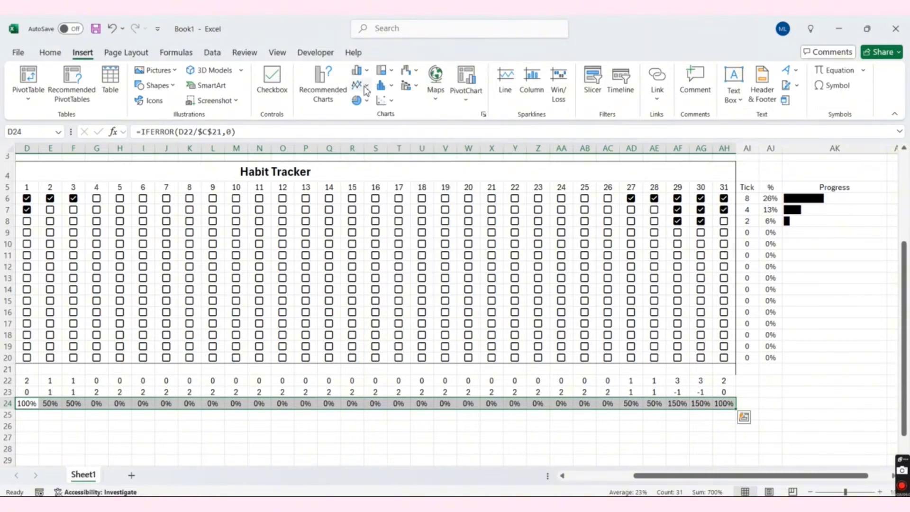
{"action": "left_click", "coordinate": [366, 86]}
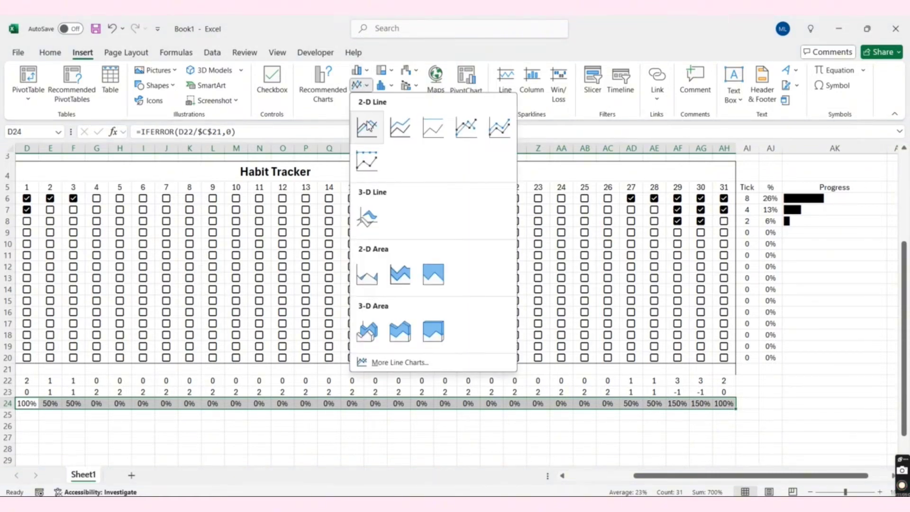
{"action": "left_click", "coordinate": [364, 162]}
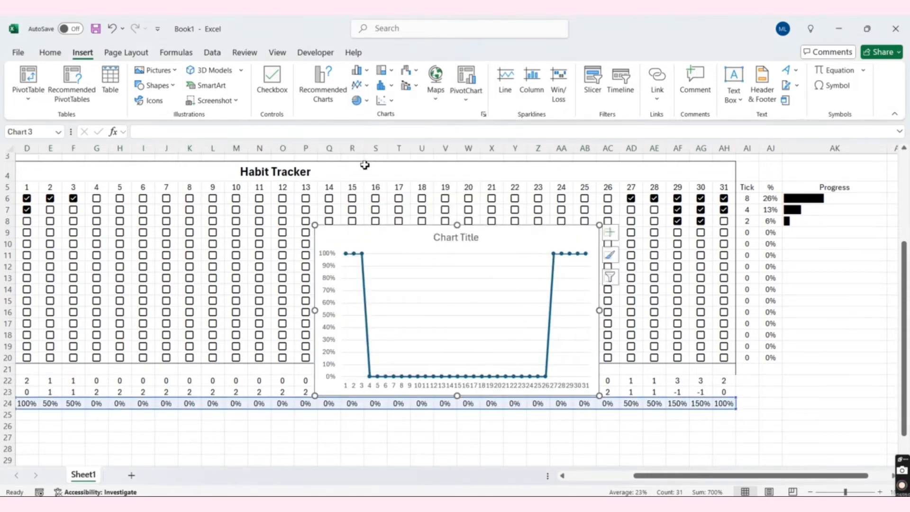
Remove the title text from the daily percentage line chart
{"action": "left_click_drag", "start_coordinate": [463, 244], "coordinate": [389, 197]}
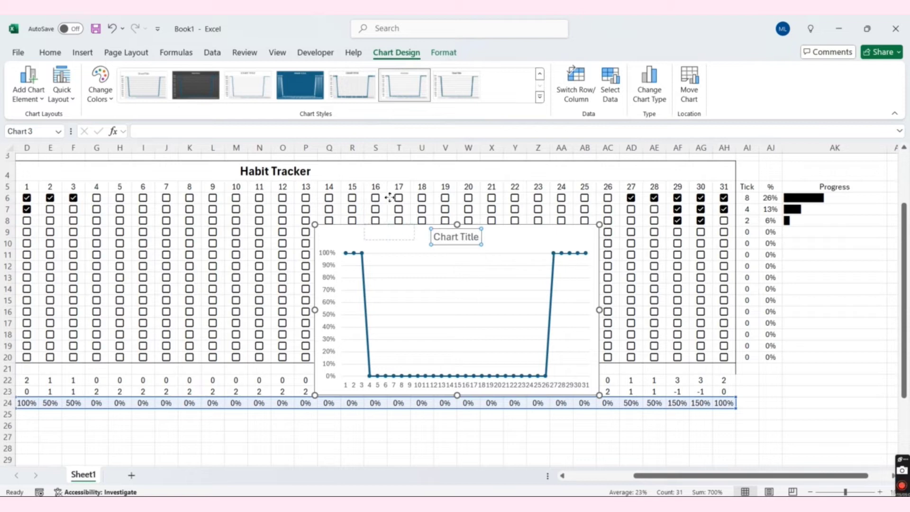
{"action": "double_click", "coordinate": [460, 235]}
{"action": "key", "text": "BackSpace"}
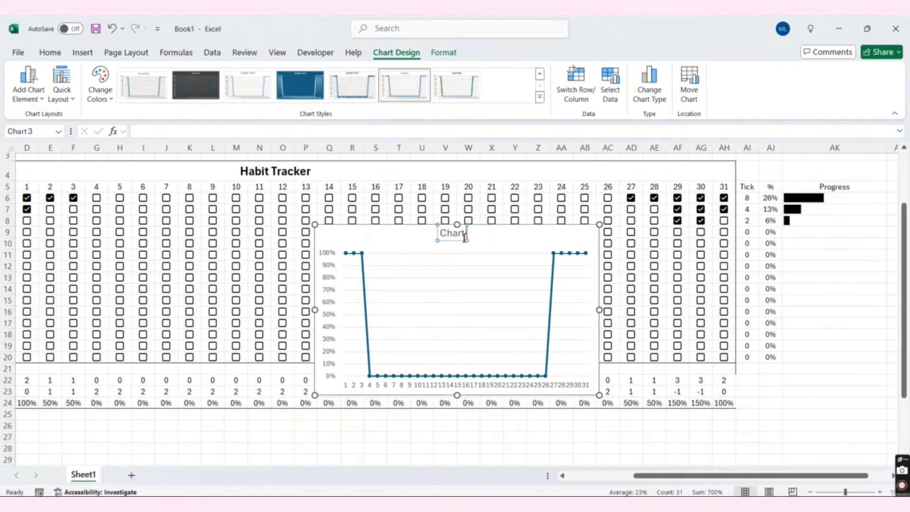
{"action": "key", "text": "BackSpace"}
{"action": "key", "text": "BackSpace"}
{"action": "key", "text": "BackSpace"}
{"action": "key", "text": "BackSpace"}
{"action": "key", "text": "BackSpace"}
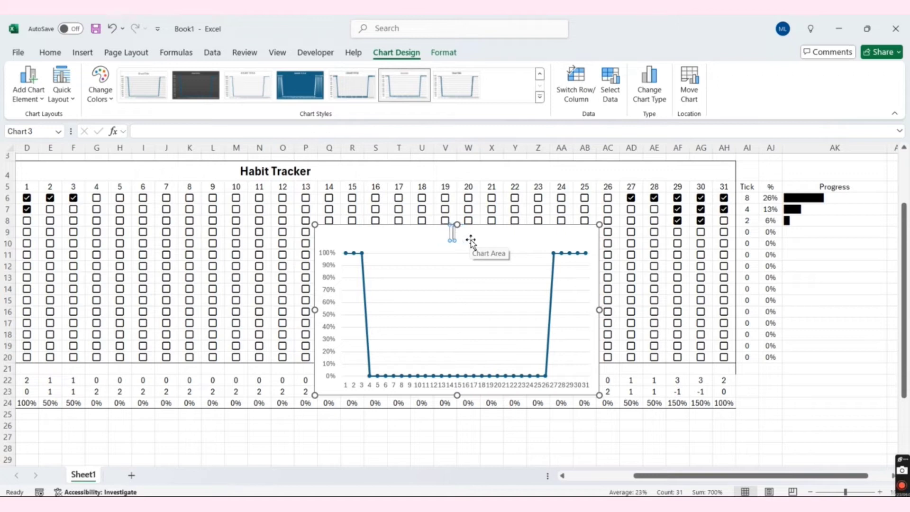
{"action": "left_click", "coordinate": [463, 237]}
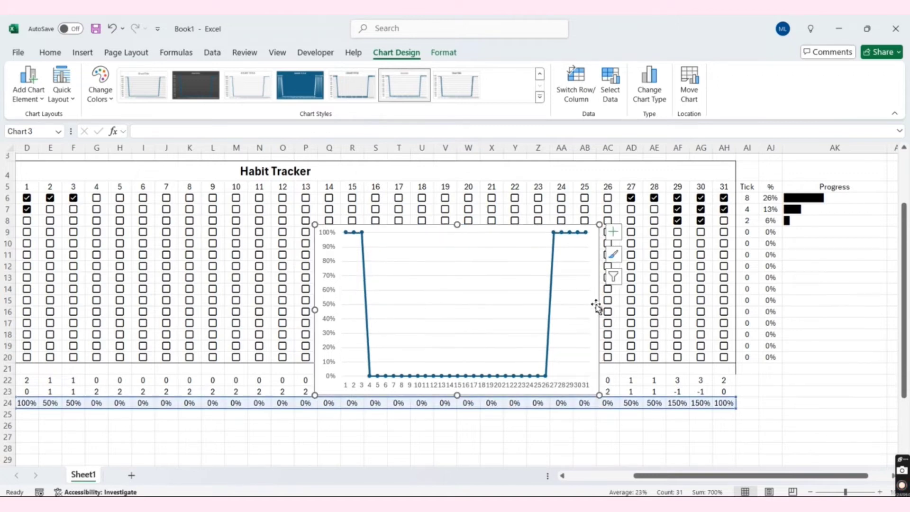
Widen the line chart and move it to the empty rows at the start of the sheet, from about column C
{"action": "left_click_drag", "start_coordinate": [599, 310], "coordinate": [725, 311]}
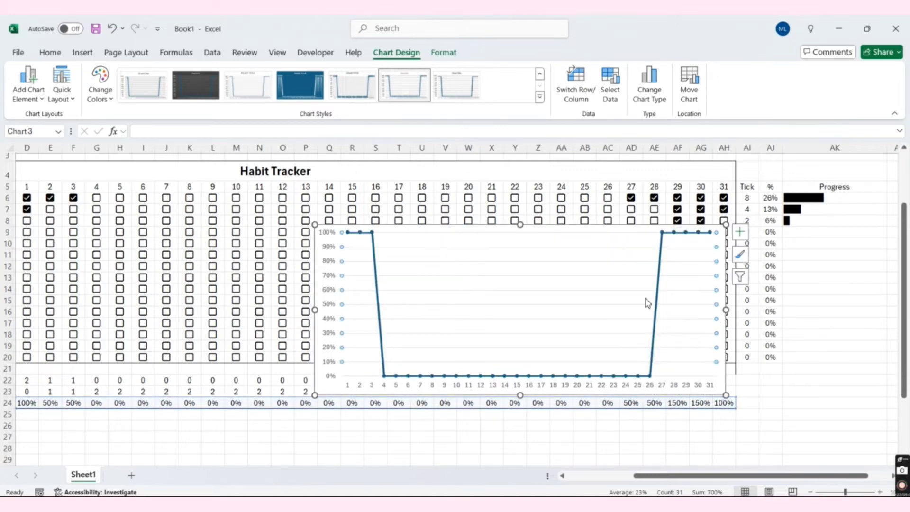
{"action": "left_click", "coordinate": [720, 383]}
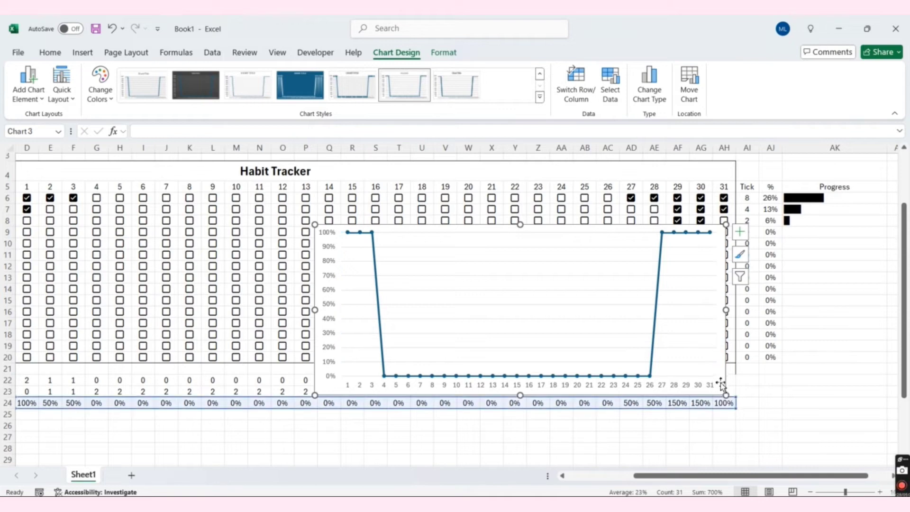
{"action": "double_click", "coordinate": [422, 223]}
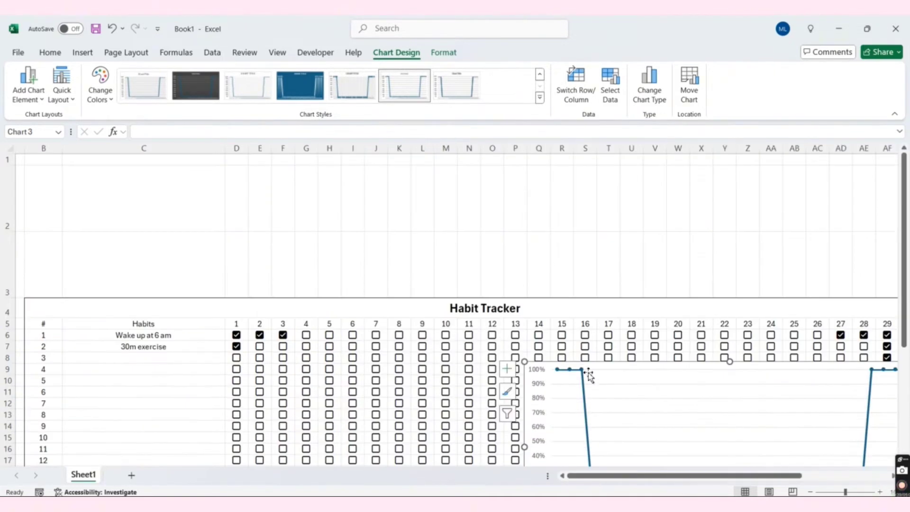
{"action": "left_click", "coordinate": [588, 373]}
{"action": "mouse_move", "coordinate": [615, 371]}
{"action": "left_mouse_down"}
{"action": "mouse_move", "coordinate": [365, 180]}
{"action": "mouse_move", "coordinate": [289, 179]}
{"action": "left_mouse_up"}
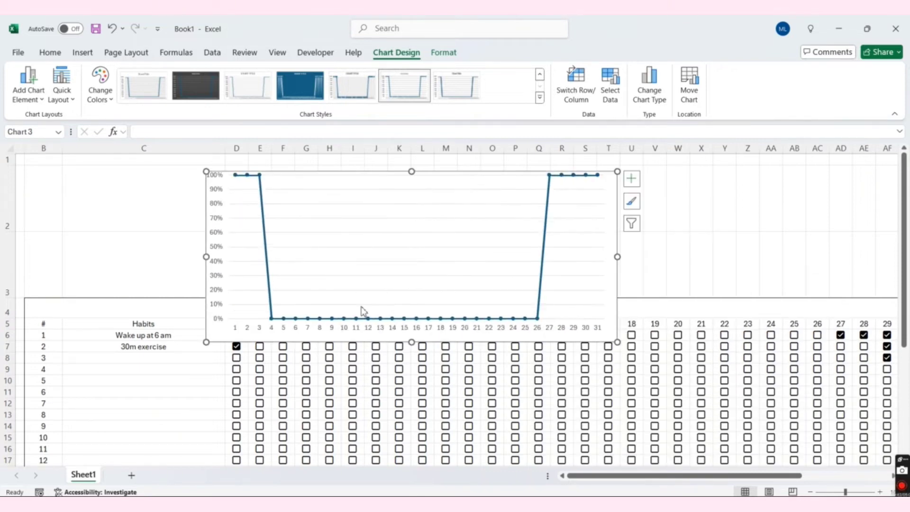
Increase the height of rows 2 and 3 and shorten the chart so it ends above the Habit Tracker title
{"action": "left_click", "coordinate": [768, 253]}
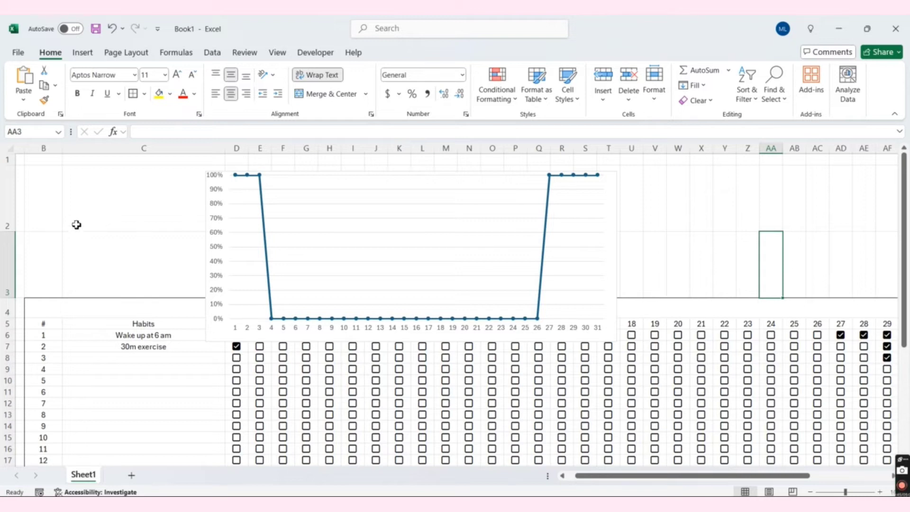
{"action": "left_click_drag", "start_coordinate": [8, 200], "coordinate": [8, 256]}
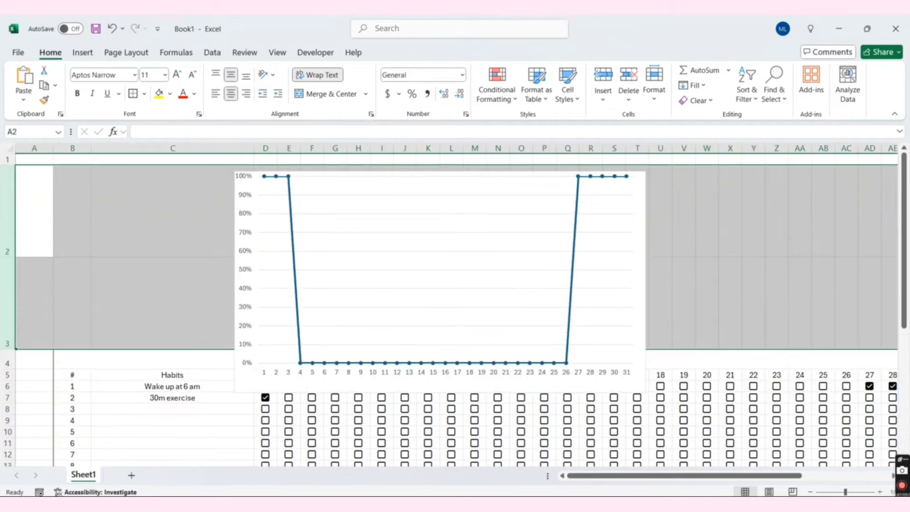
{"action": "left_click", "coordinate": [262, 238]}
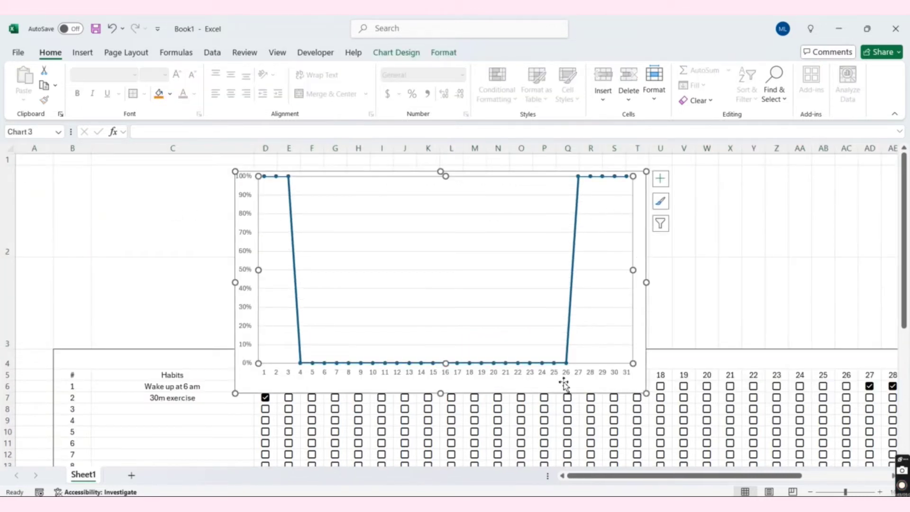
{"action": "left_click_drag", "start_coordinate": [439, 392], "coordinate": [432, 336]}
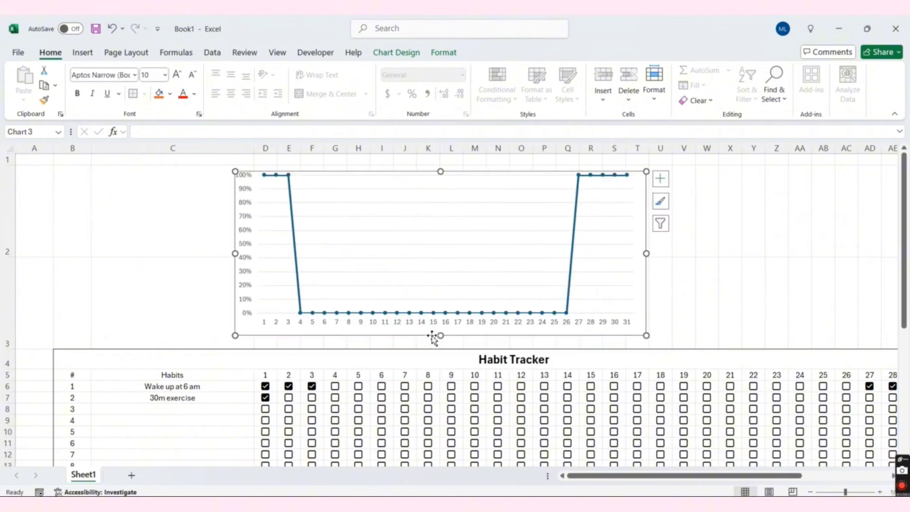
Stretch the chart sideways to span the tracker's width, from column B to just past column AH
{"action": "left_click_drag", "start_coordinate": [234, 255], "coordinate": [58, 271]}
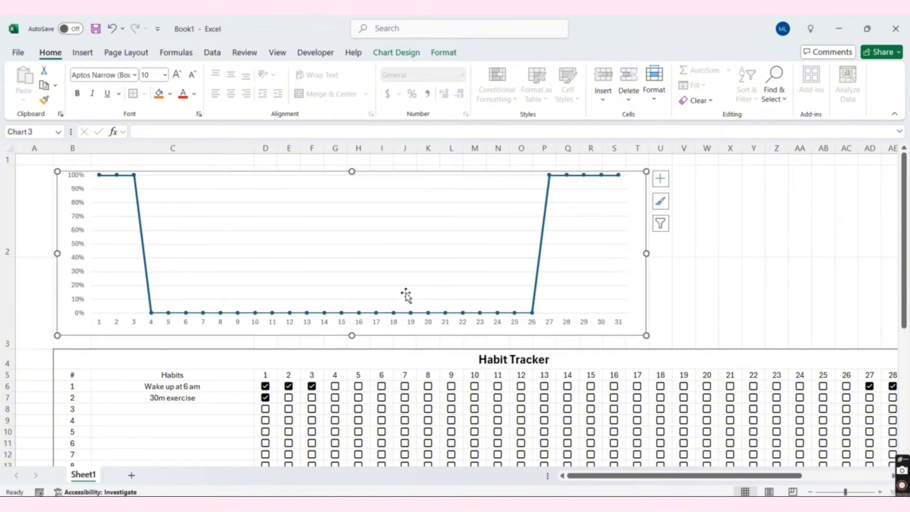
{"action": "left_click_drag", "start_coordinate": [646, 254], "coordinate": [884, 303]}
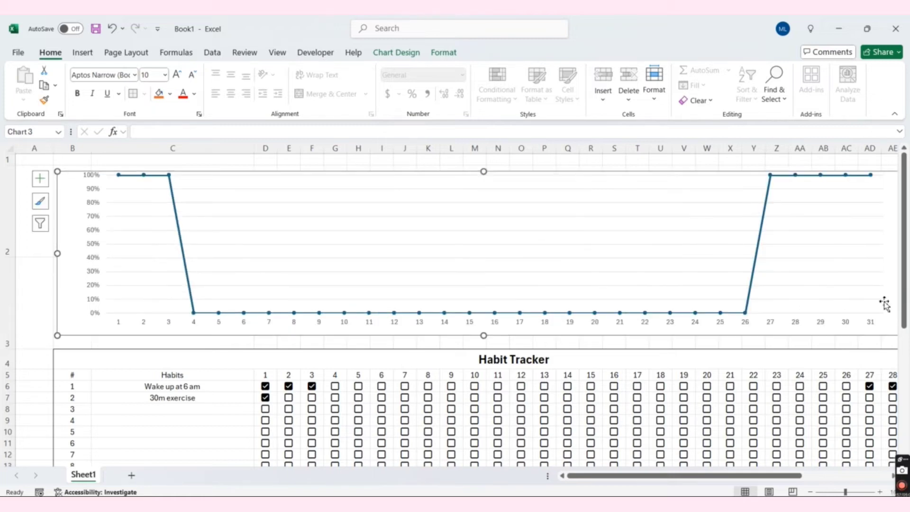
{"action": "left_click_drag", "start_coordinate": [649, 484], "coordinate": [764, 483]}
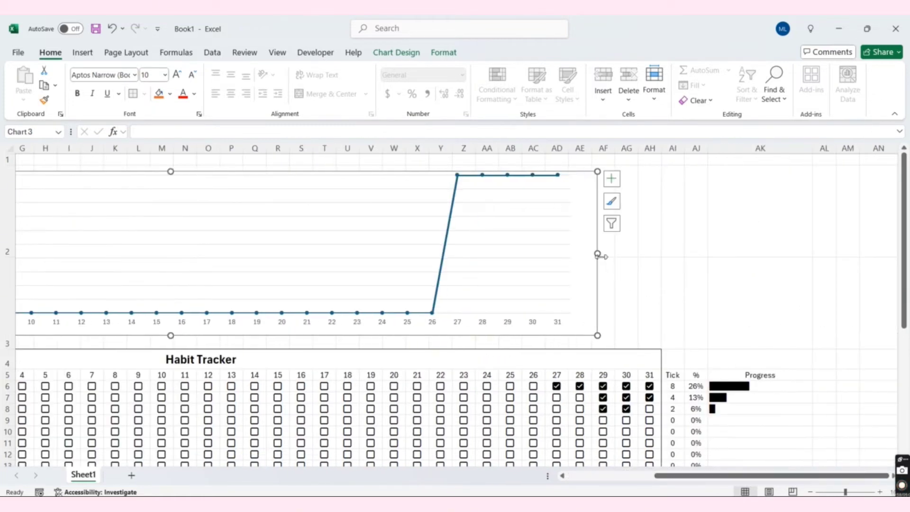
{"action": "left_click_drag", "start_coordinate": [598, 255], "coordinate": [669, 261]}
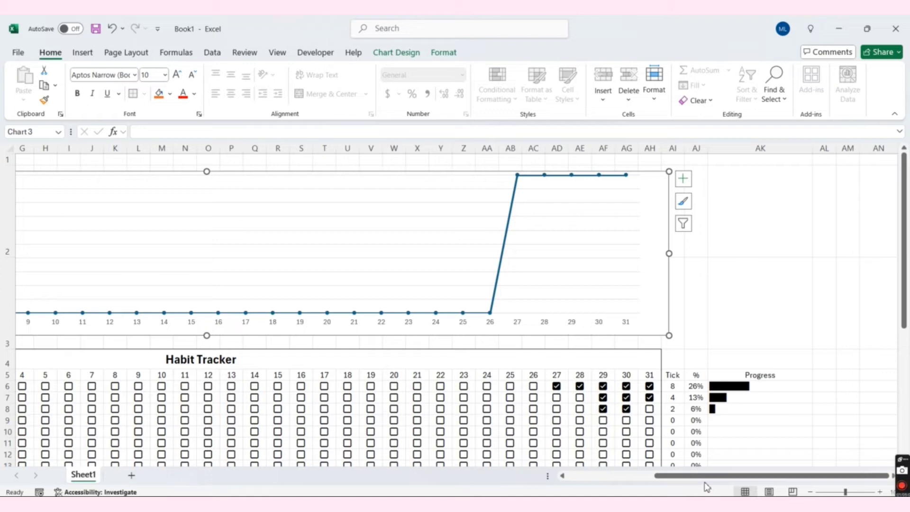
Shorten the daily percentage line chart by pulling its lower edge up, leaving a gap above the Habit Tracker title
{"action": "left_click_drag", "start_coordinate": [705, 483], "coordinate": [618, 483]}
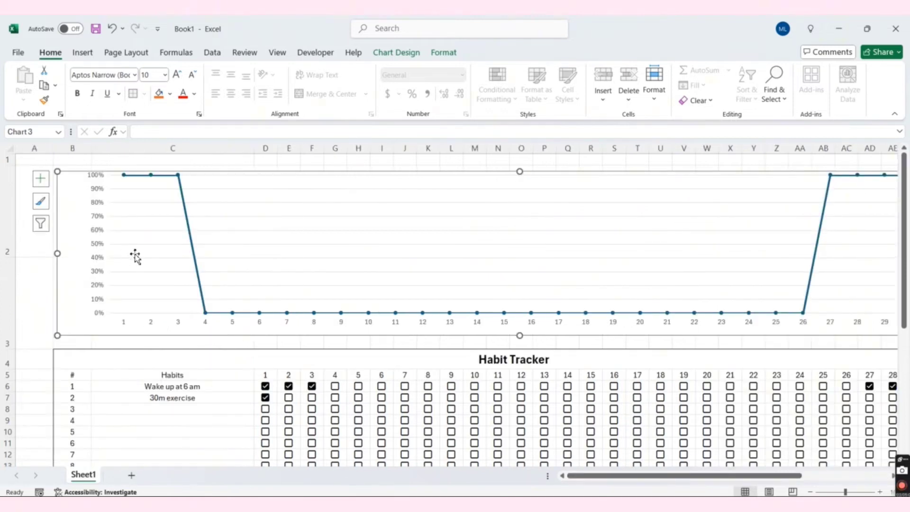
{"action": "mouse_move", "coordinate": [151, 178]}
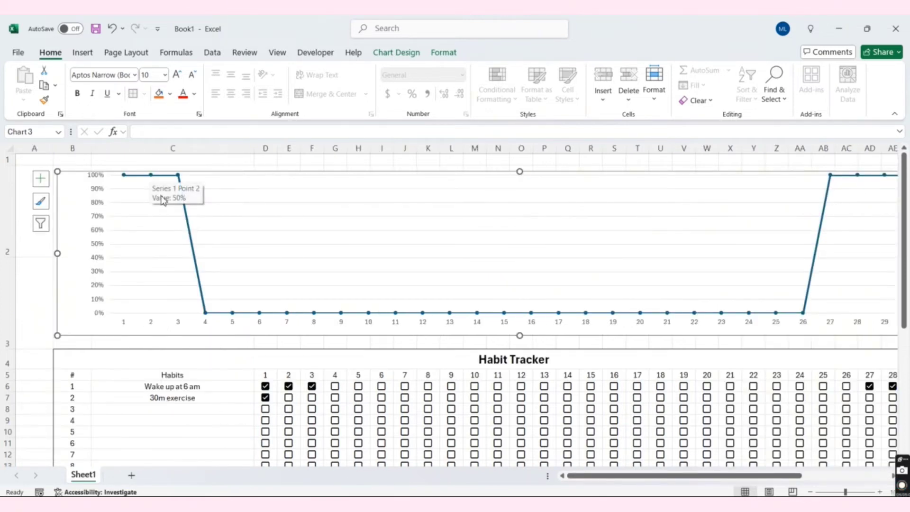
{"action": "scroll", "coordinate": [262, 318], "scroll_direction": "down", "scroll_amount": 2}
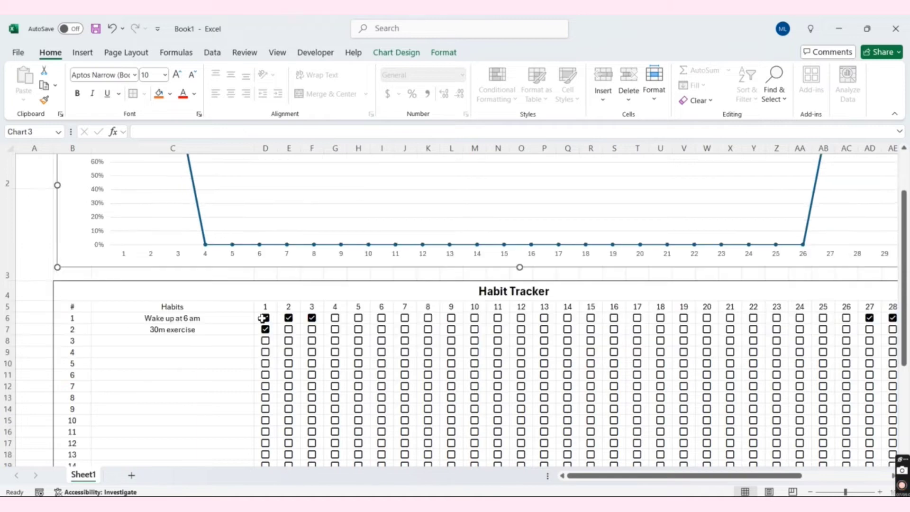
{"action": "scroll", "coordinate": [280, 351], "scroll_direction": "down", "scroll_amount": 3}
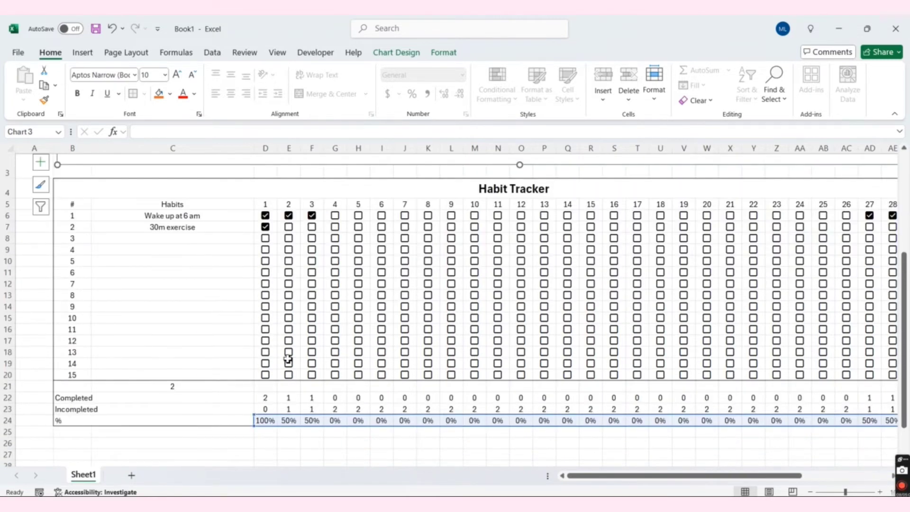
{"action": "scroll", "coordinate": [288, 359], "scroll_direction": "up", "scroll_amount": 2}
{"action": "left_click_drag", "start_coordinate": [518, 336], "coordinate": [521, 298]}
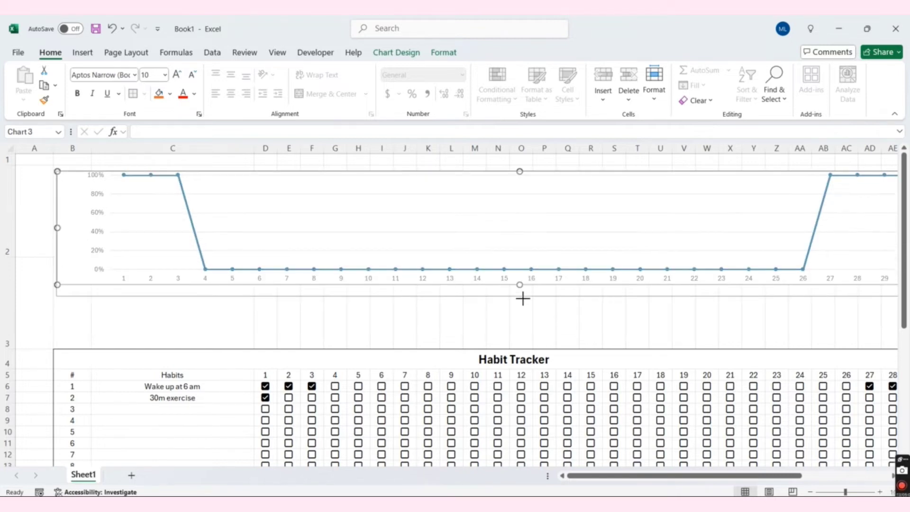
Reduce the height of row 3 and trim the chart's height so it ends slightly above the Habit Tracker title
{"action": "left_click", "coordinate": [9, 339]}
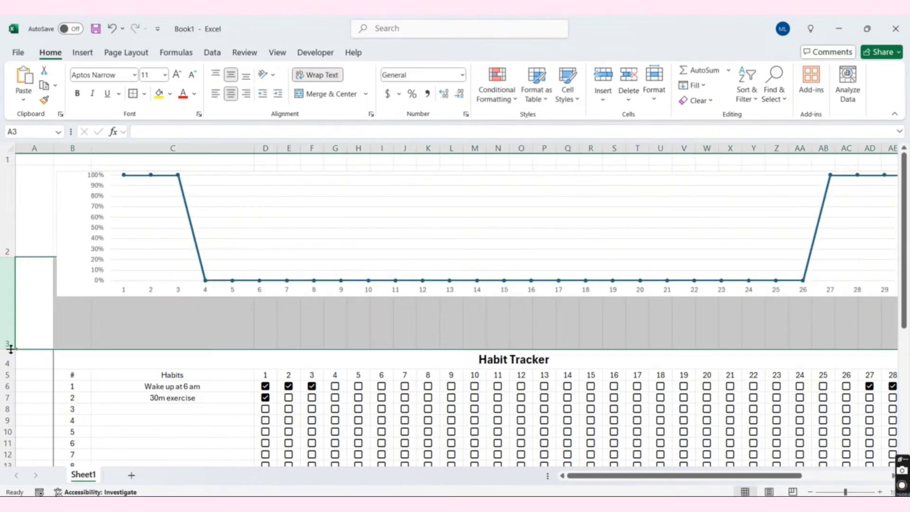
{"action": "double_click", "coordinate": [11, 349]}
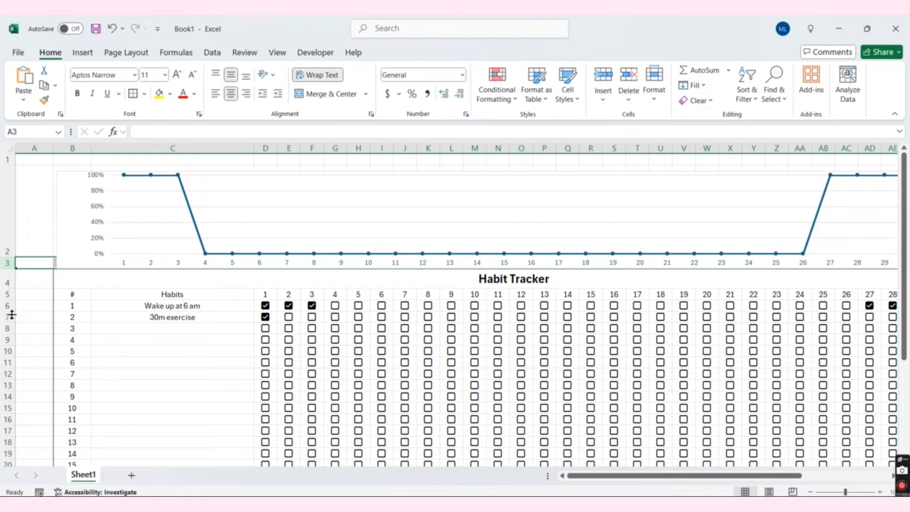
{"action": "left_click_drag", "start_coordinate": [8, 270], "coordinate": [8, 302]}
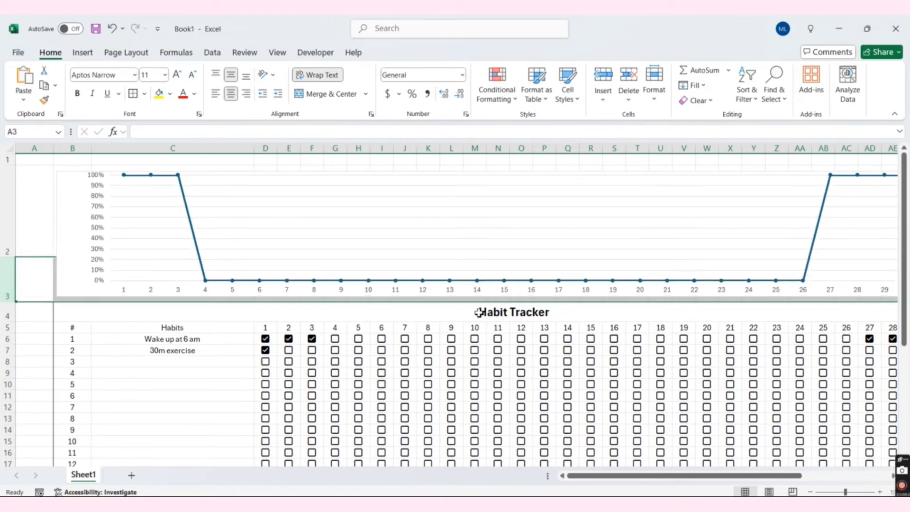
{"action": "left_click", "coordinate": [439, 207]}
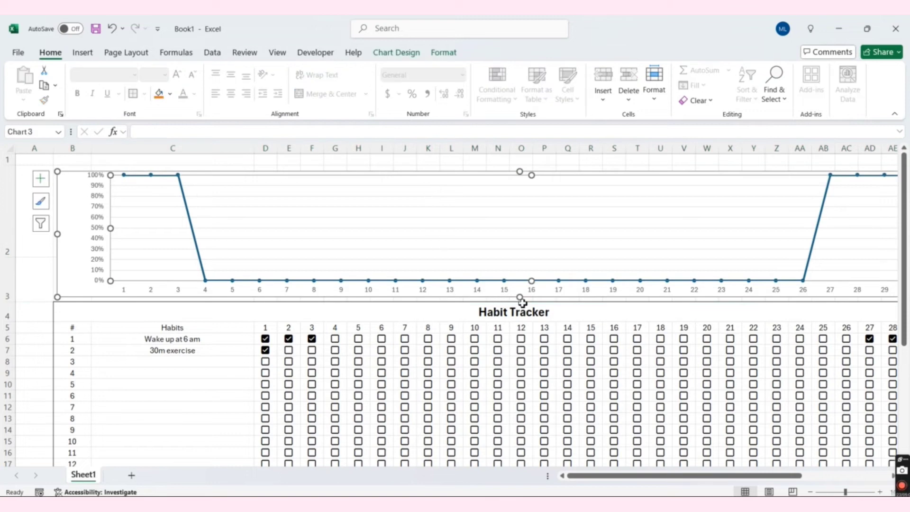
{"action": "left_click_drag", "start_coordinate": [522, 302], "coordinate": [518, 290]}
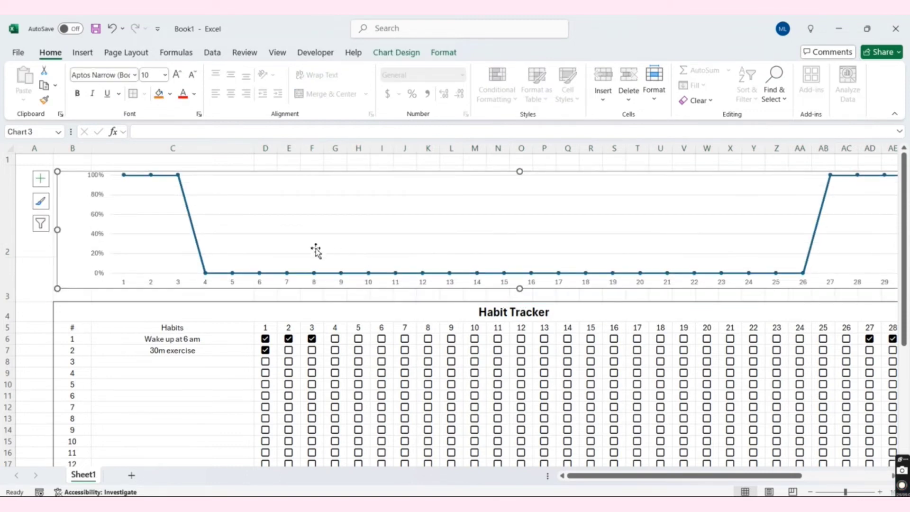
Narrow column A to a slim margin beside the tracker
{"action": "scroll", "coordinate": [592, 369], "scroll_direction": "down", "scroll_amount": 3}
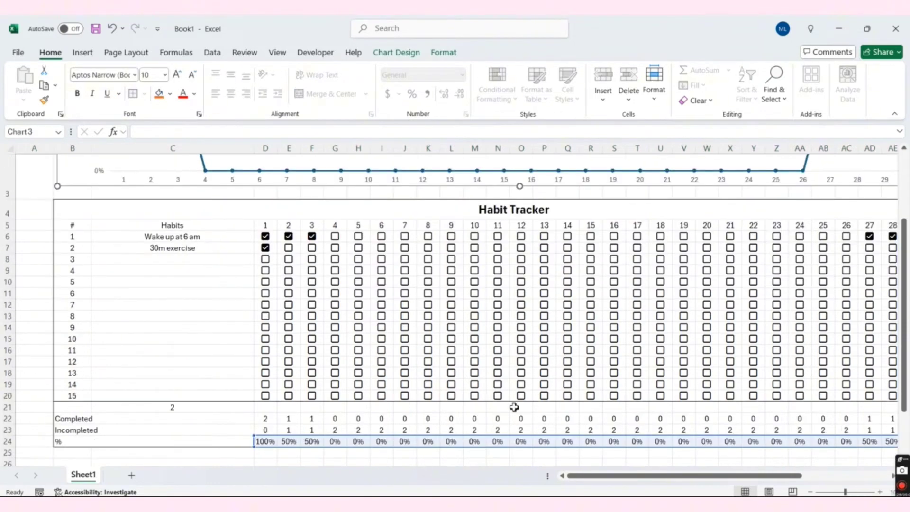
{"action": "left_click", "coordinate": [551, 463]}
{"action": "scroll", "coordinate": [552, 457], "scroll_direction": "down", "scroll_amount": 3}
{"action": "scroll", "coordinate": [555, 456], "scroll_direction": "up", "scroll_amount": 5}
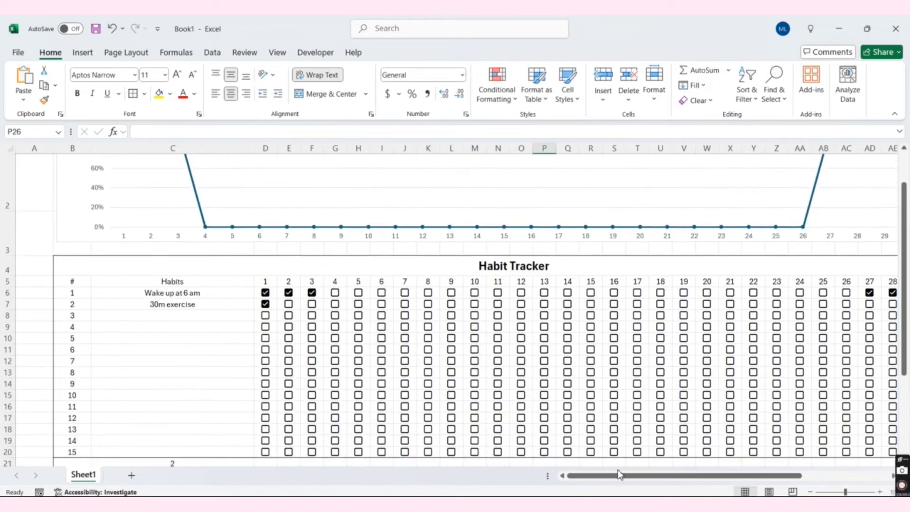
{"action": "scroll", "coordinate": [35, 179], "scroll_direction": "down", "scroll_amount": 1}
{"action": "left_click", "coordinate": [36, 148]}
{"action": "mouse_move", "coordinate": [53, 149]}
{"action": "left_mouse_down"}
{"action": "mouse_move", "coordinate": [10, 152]}
{"action": "mouse_move", "coordinate": [38, 152]}
{"action": "left_mouse_up"}
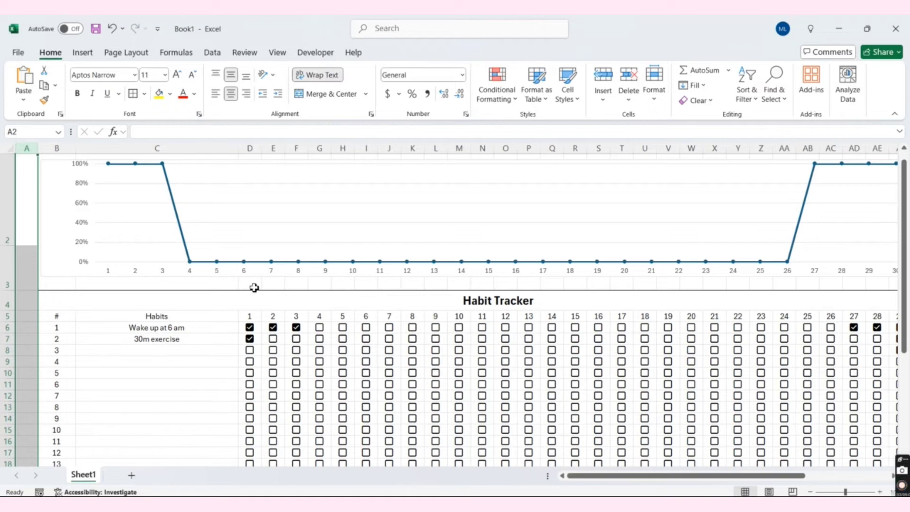
Hide the gridlines on the sheet
{"action": "scroll", "coordinate": [255, 288], "scroll_direction": "up", "scroll_amount": 1}
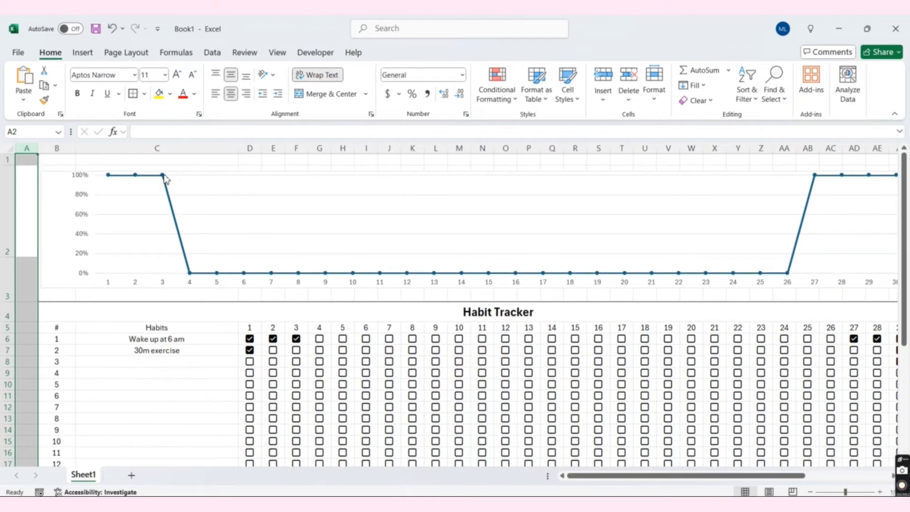
{"action": "mouse_move", "coordinate": [164, 178]}
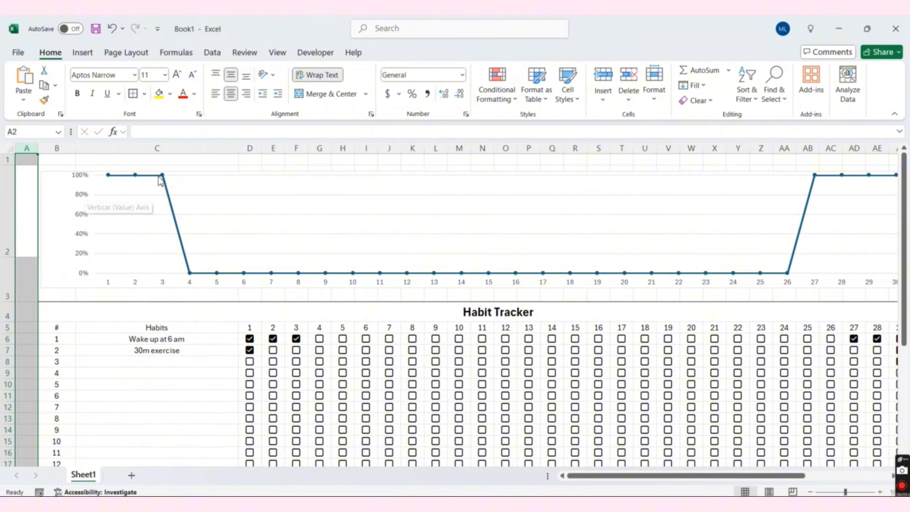
{"action": "left_click", "coordinate": [109, 176]}
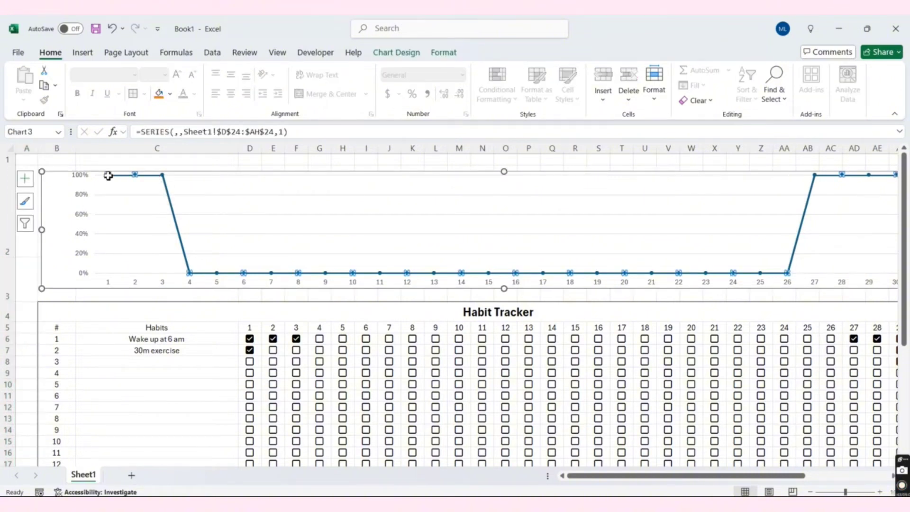
{"action": "scroll", "coordinate": [109, 175], "scroll_direction": "down", "scroll_amount": 1}
{"action": "left_click", "coordinate": [9, 148]}
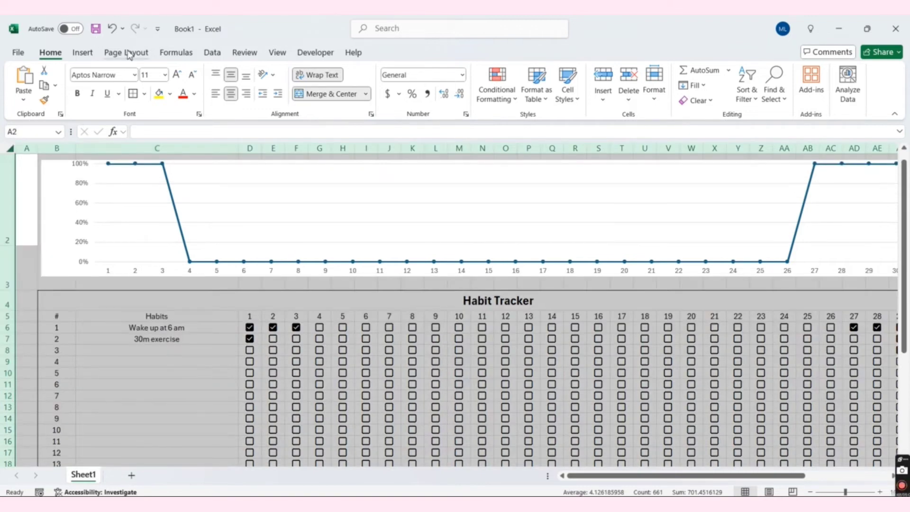
{"action": "left_click", "coordinate": [276, 53]}
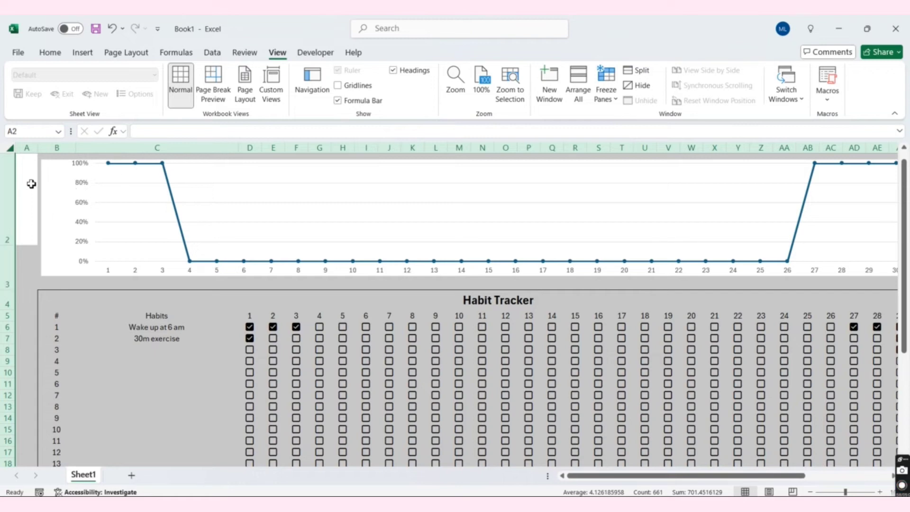
{"action": "scroll", "coordinate": [172, 303], "scroll_direction": "down", "scroll_amount": 1}
{"action": "scroll", "coordinate": [172, 303], "scroll_direction": "up", "scroll_amount": 1}
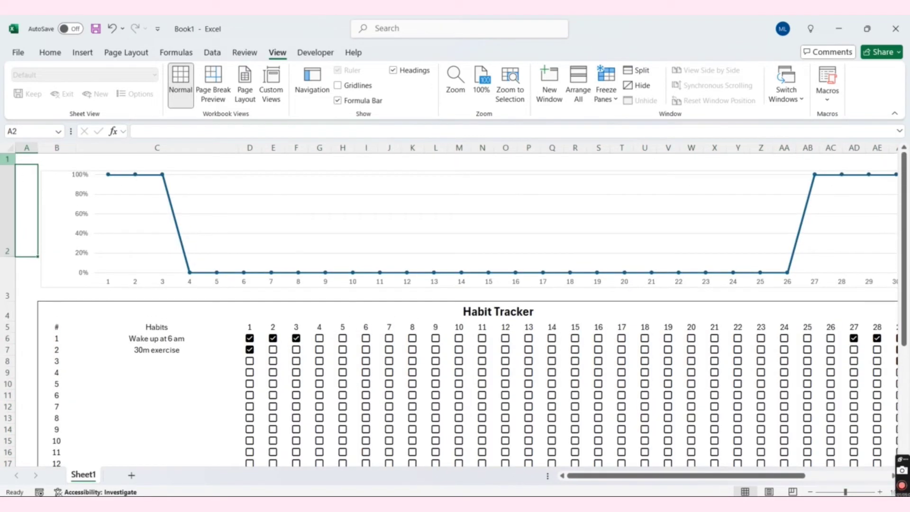
Remove all cell borders from the entire sheet
{"action": "left_click", "coordinate": [9, 148]}
{"action": "left_click", "coordinate": [56, 56]}
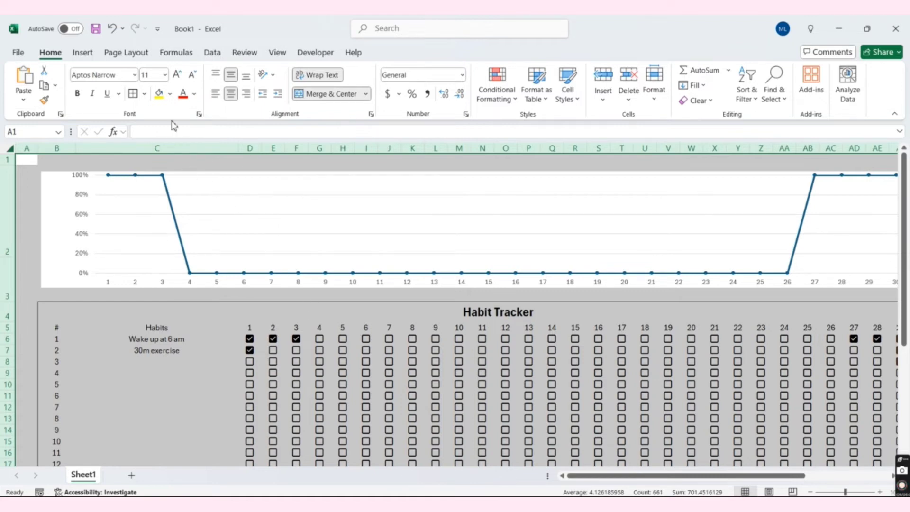
{"action": "left_click", "coordinate": [145, 94]}
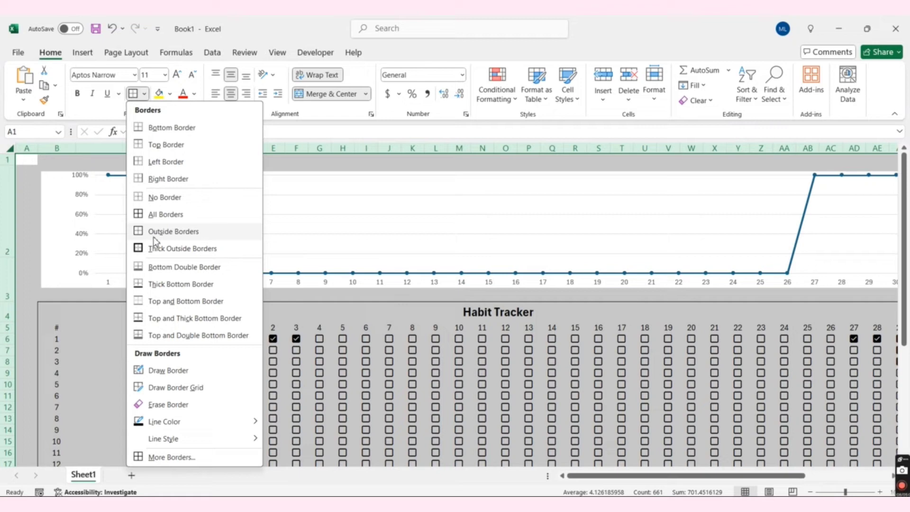
{"action": "left_click", "coordinate": [162, 198]}
{"action": "left_click", "coordinate": [51, 316]}
Narrow the line chart by pulling its left edge in to the start of column C
{"action": "scroll", "coordinate": [231, 382], "scroll_direction": "down", "scroll_amount": 3}
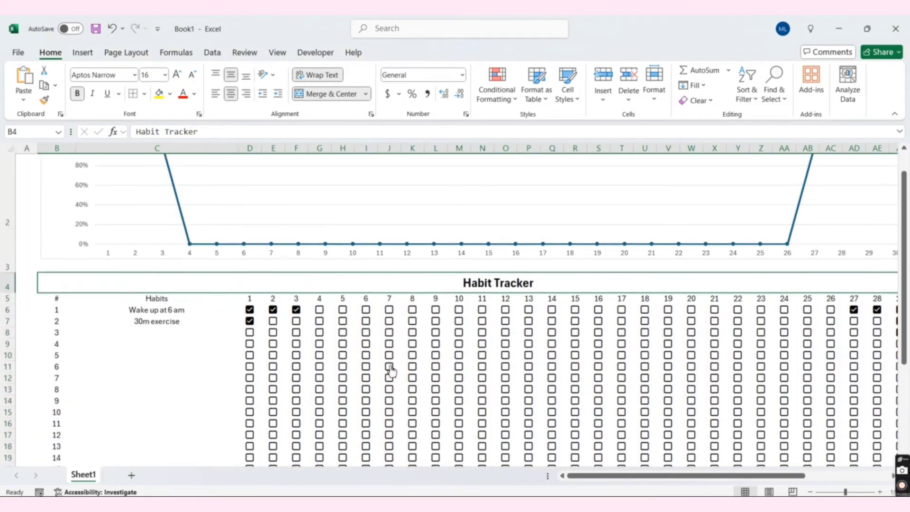
{"action": "left_click_drag", "start_coordinate": [597, 475], "coordinate": [641, 491]}
{"action": "scroll", "coordinate": [339, 368], "scroll_direction": "up", "scroll_amount": 3}
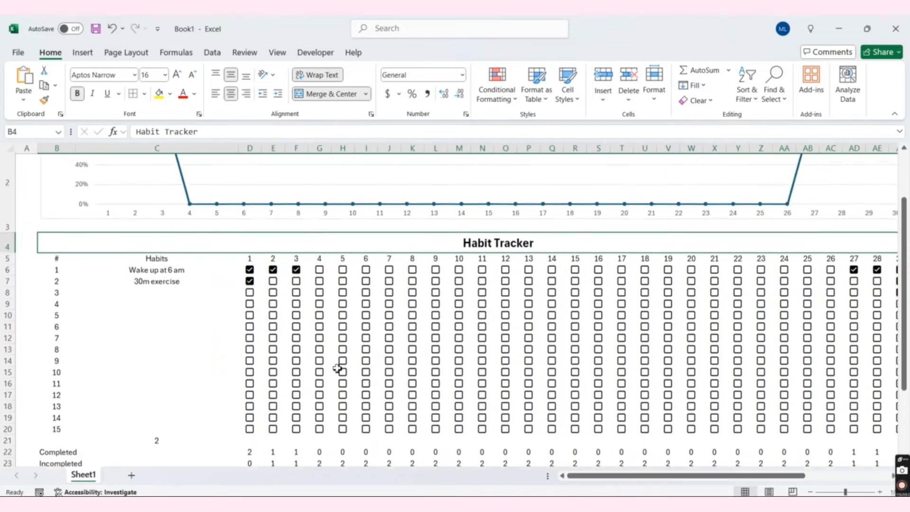
{"action": "scroll", "coordinate": [98, 288], "scroll_direction": "up", "scroll_amount": 2}
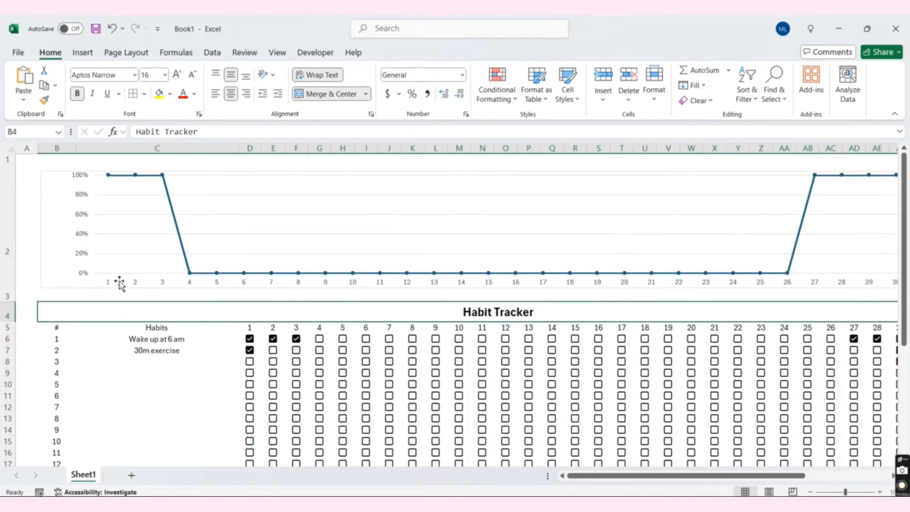
{"action": "left_click", "coordinate": [81, 253]}
Fill the Habit Tracker title with light orange, and replace that with the custom pink #FBC5E8
{"action": "left_click", "coordinate": [171, 94]}
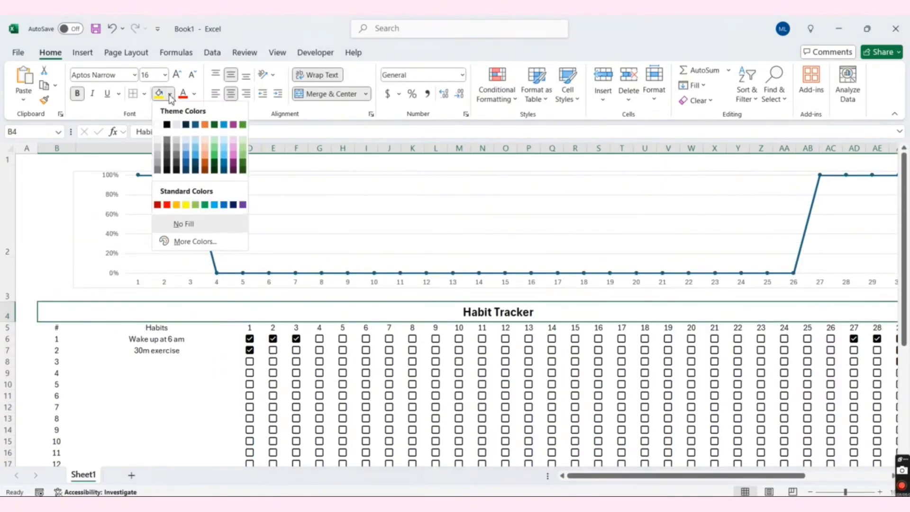
{"action": "left_click", "coordinate": [205, 151]}
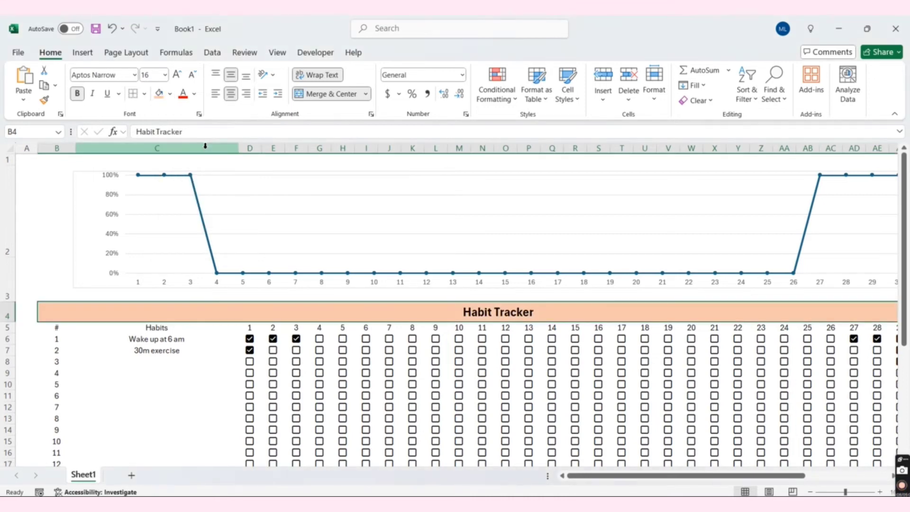
{"action": "left_click", "coordinate": [171, 96]}
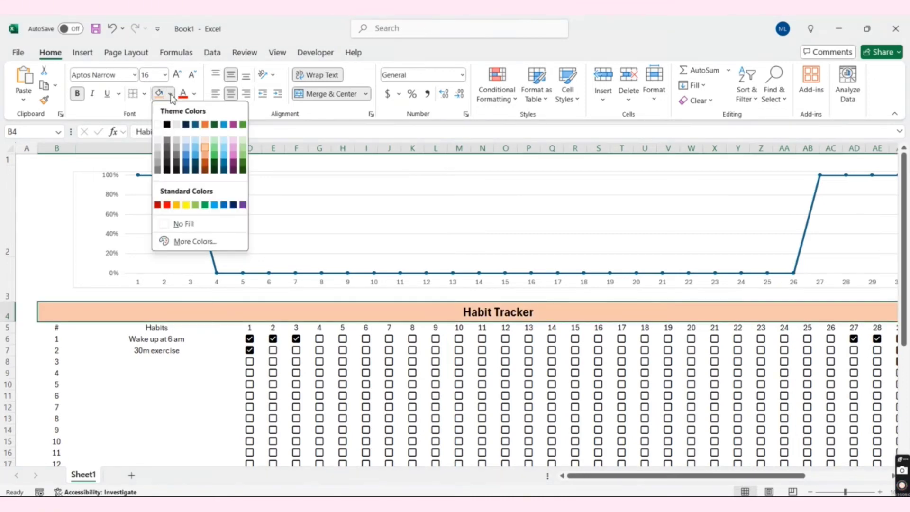
{"action": "left_click", "coordinate": [186, 241]}
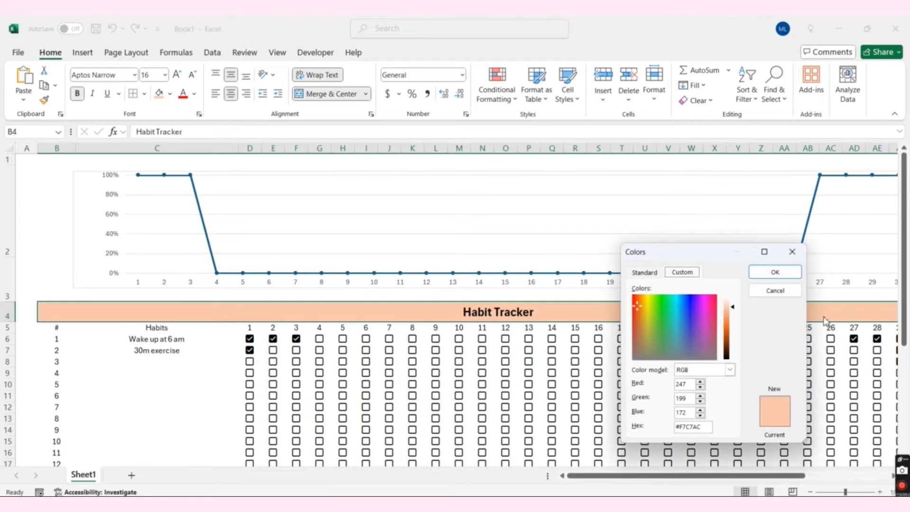
{"action": "left_click", "coordinate": [703, 302]}
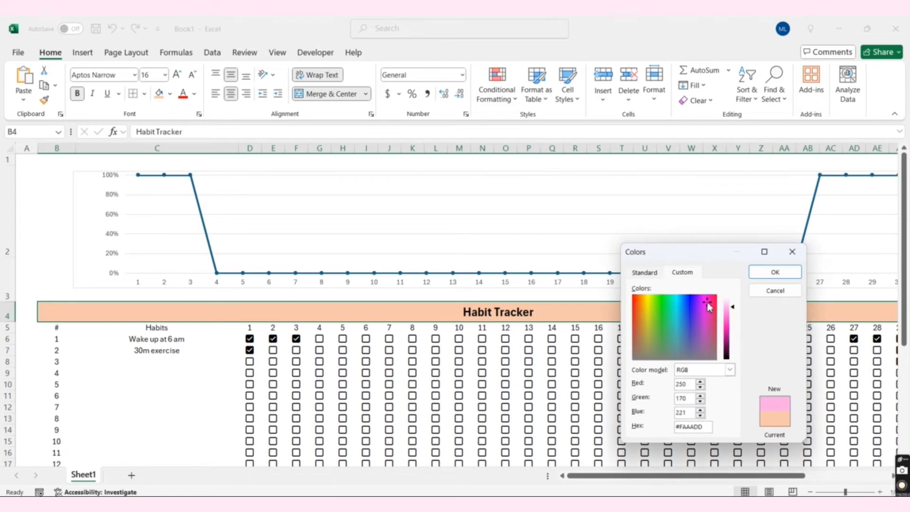
{"action": "left_click", "coordinate": [726, 303]}
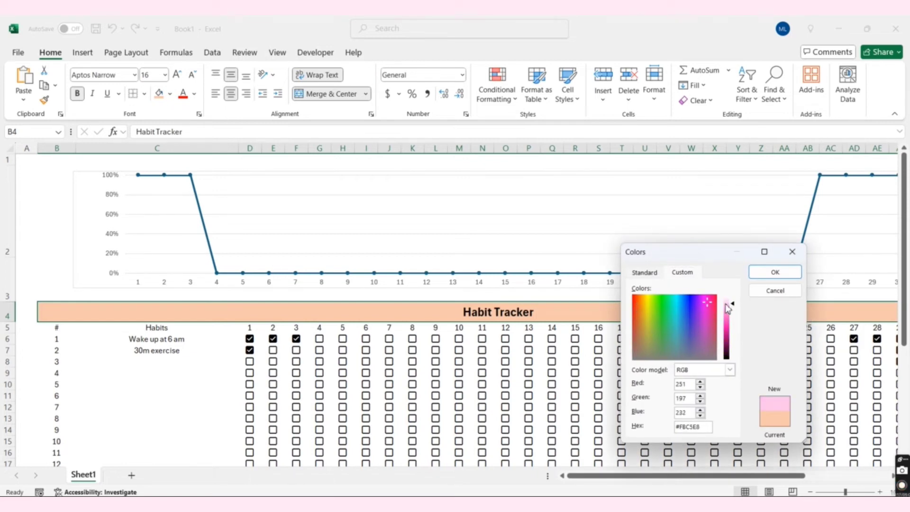
{"action": "left_click", "coordinate": [776, 273]}
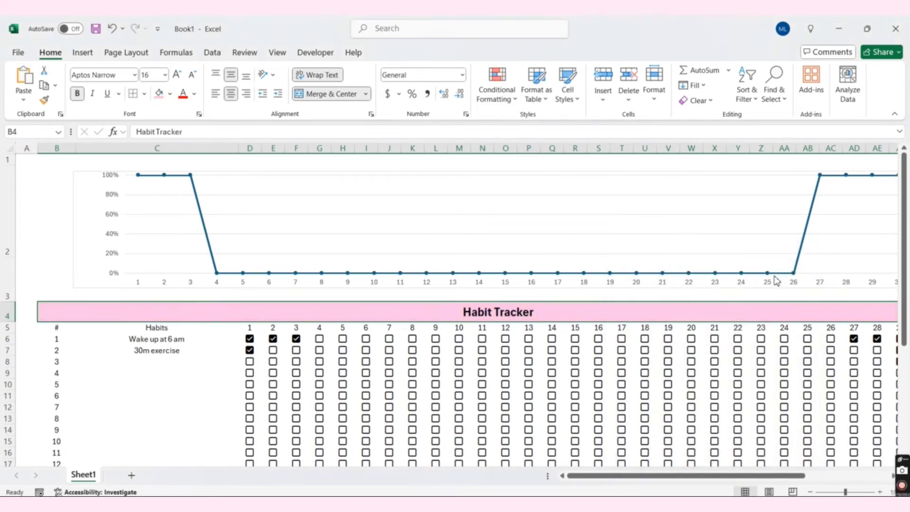
Recolor the Habit Tracker title's fill with a softer custom pink
{"action": "left_click", "coordinate": [170, 93]}
{"action": "left_click", "coordinate": [216, 275]}
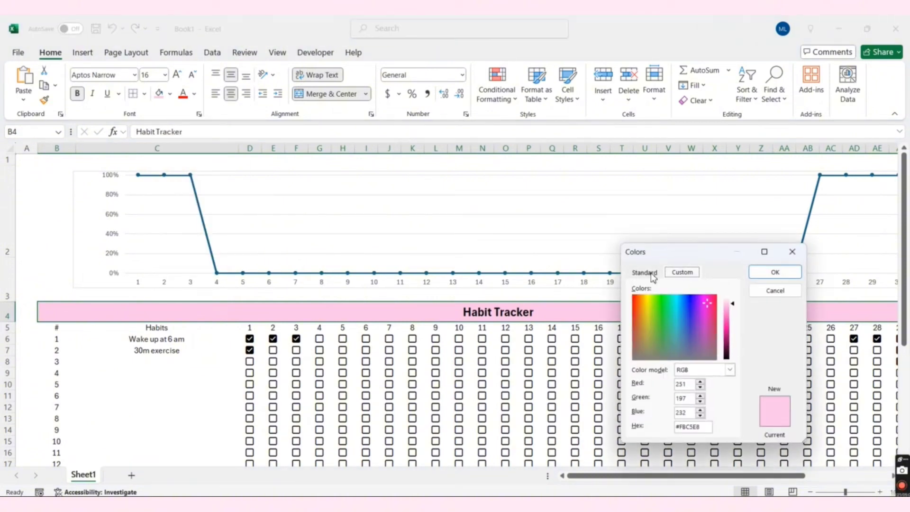
{"action": "left_click_drag", "start_coordinate": [709, 299], "coordinate": [729, 303]}
{"action": "left_click", "coordinate": [710, 299]}
{"action": "left_click", "coordinate": [776, 290]}
Extend the merged, pink-filled Habit Tracker title across to the Progress column, AK
{"action": "left_click_drag", "start_coordinate": [319, 305], "coordinate": [231, 334]}
{"action": "scroll", "coordinate": [230, 334], "scroll_direction": "down", "scroll_amount": 1}
{"action": "left_click", "coordinate": [762, 278]}
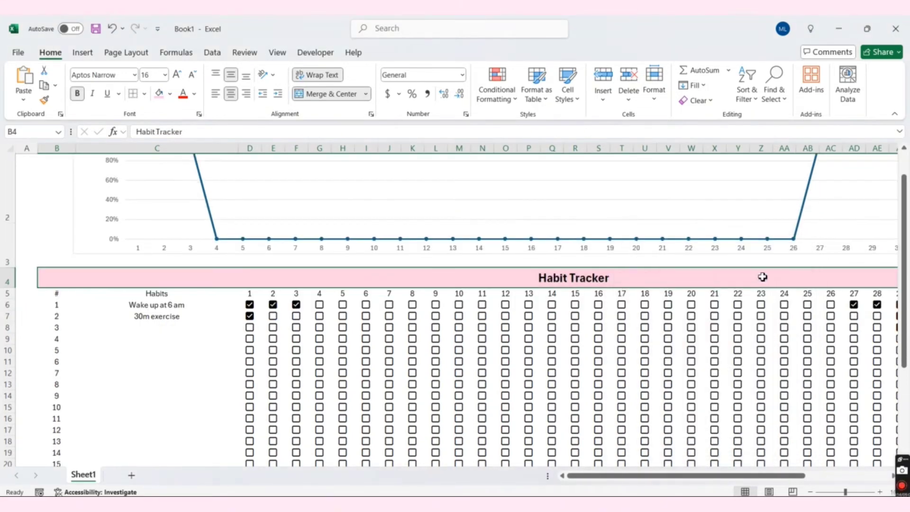
Fill the header row B5:AK5 with pink, and deepen it to the custom pink #FAB8D3
{"action": "left_click", "coordinate": [459, 304]}
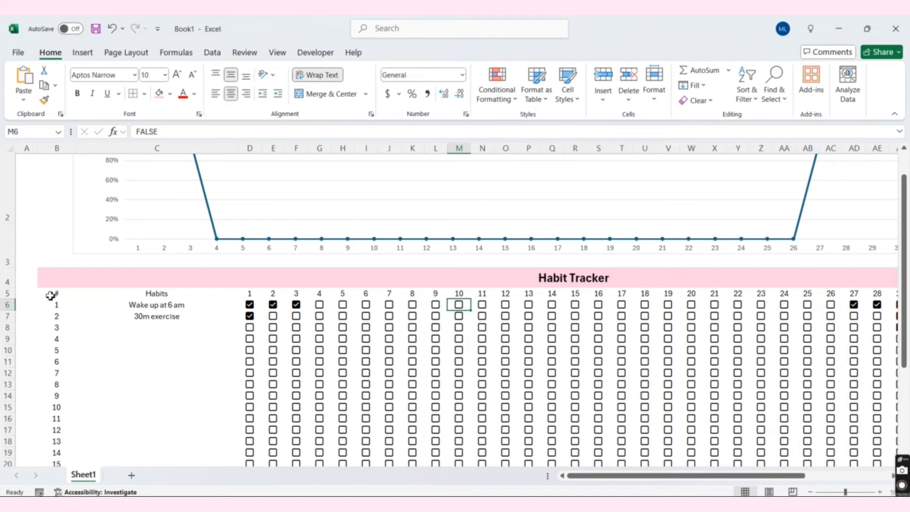
{"action": "left_click_drag", "start_coordinate": [50, 296], "coordinate": [860, 294]}
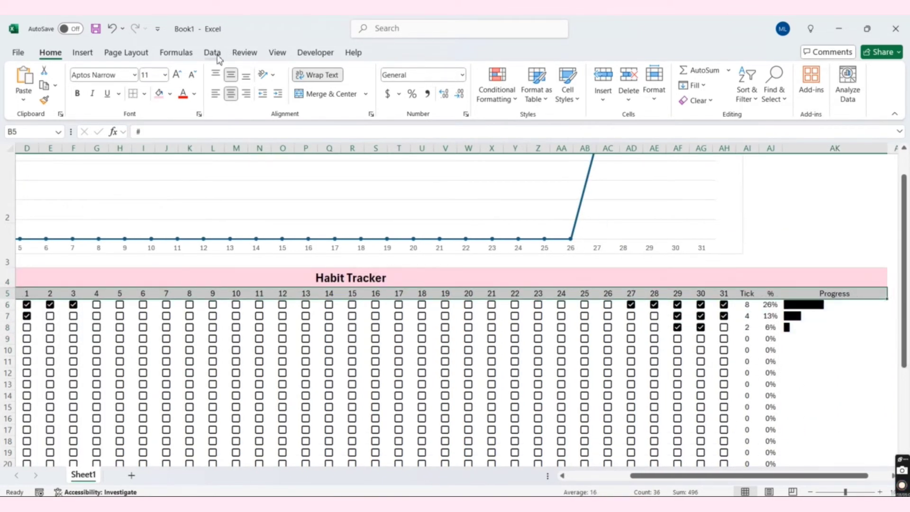
{"action": "left_click", "coordinate": [169, 94]}
{"action": "left_click", "coordinate": [156, 238]}
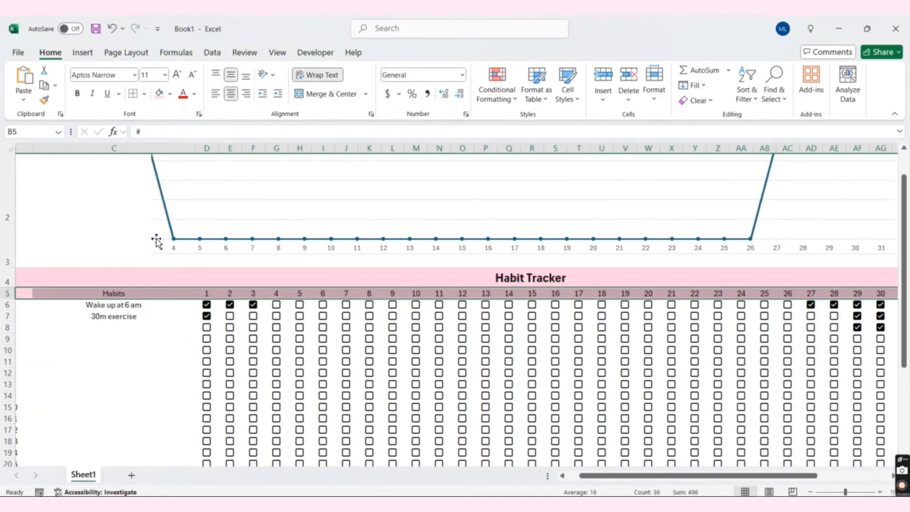
{"action": "left_click", "coordinate": [170, 94]}
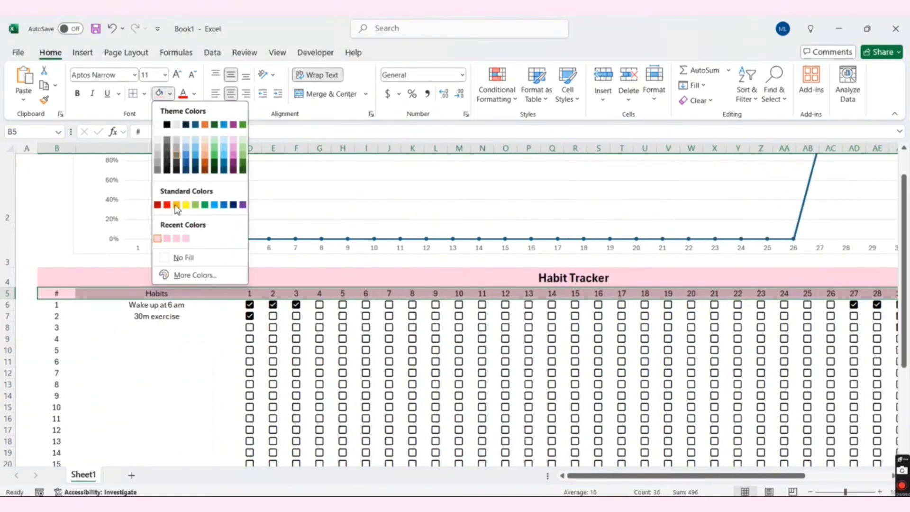
{"action": "left_click", "coordinate": [179, 275]}
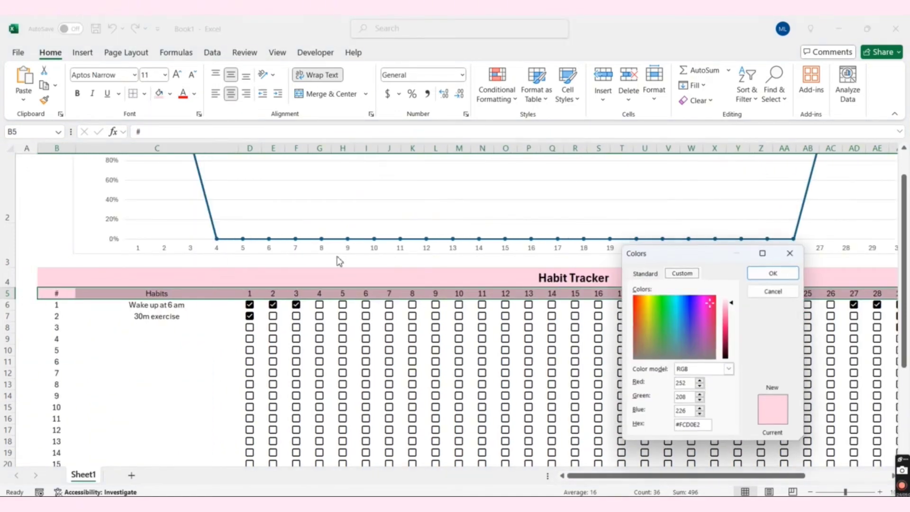
{"action": "left_click", "coordinate": [727, 305]}
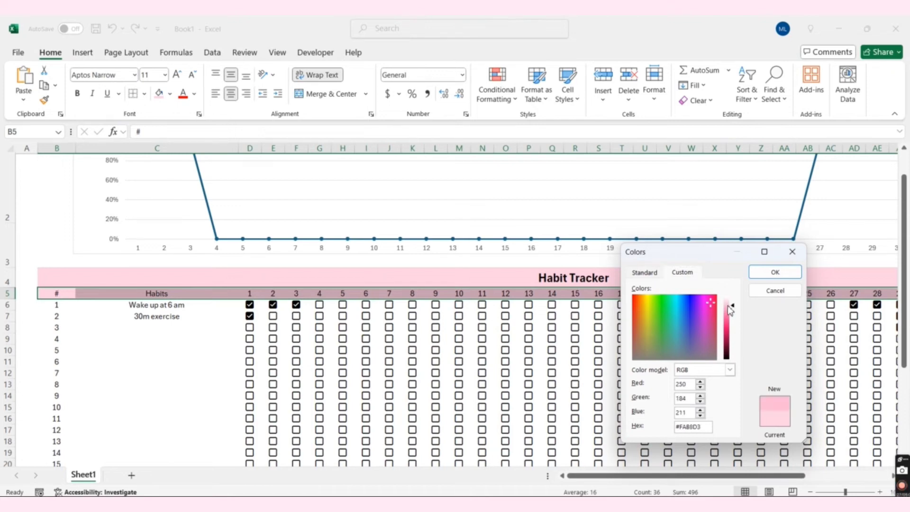
{"action": "left_click", "coordinate": [768, 272]}
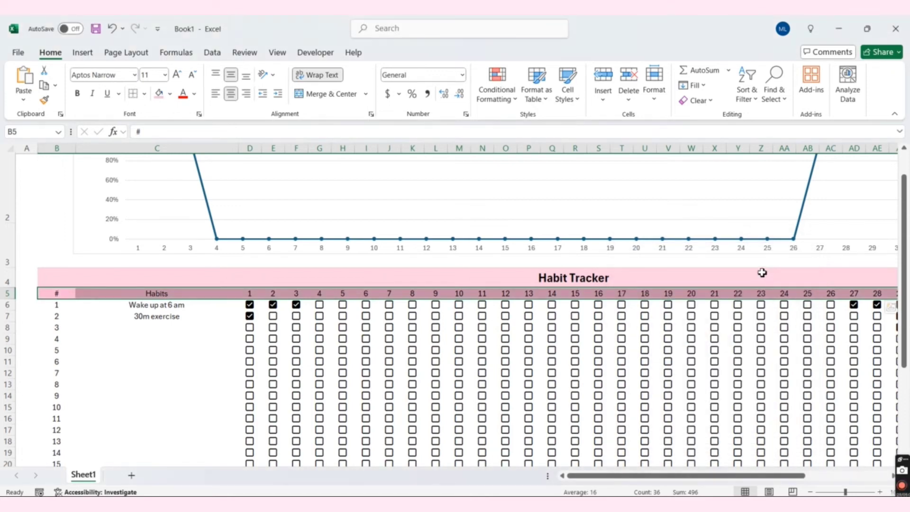
Make the header row's text from # to Progress bold and white
{"action": "left_click", "coordinate": [78, 95]}
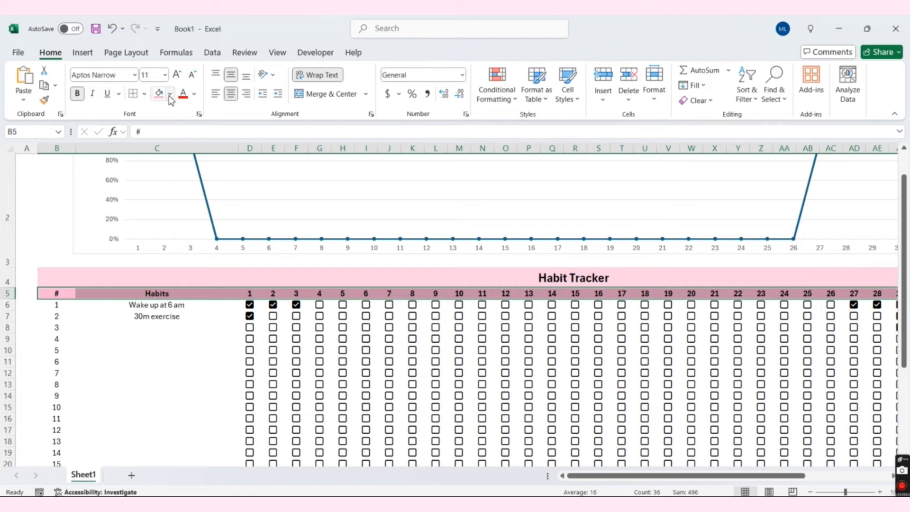
{"action": "left_click", "coordinate": [194, 94]}
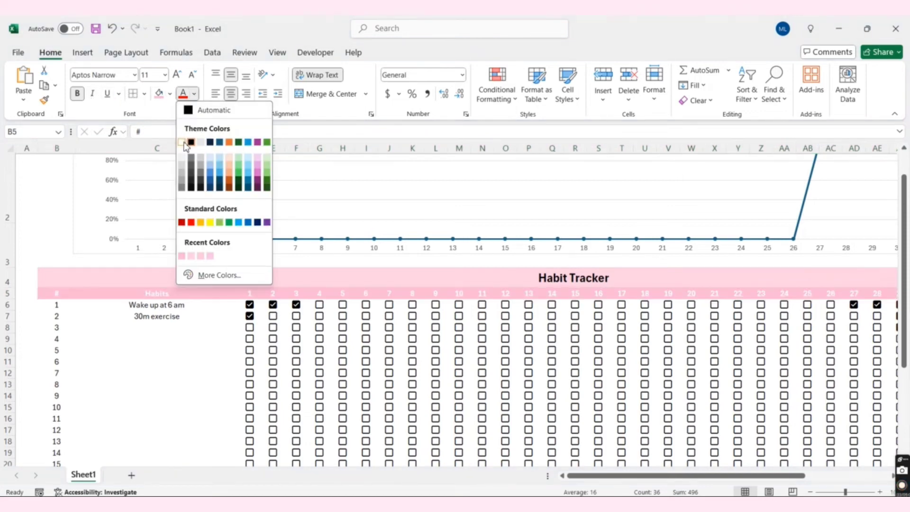
{"action": "left_click", "coordinate": [182, 143]}
{"action": "left_click", "coordinate": [93, 407]}
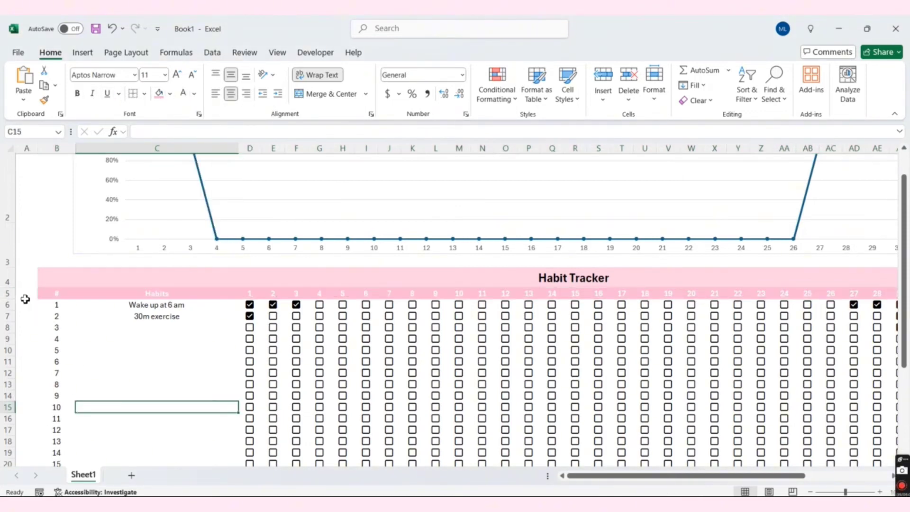
Make header row 5 slightly taller
{"action": "left_click", "coordinate": [7, 294]}
{"action": "left_click_drag", "start_coordinate": [9, 299], "coordinate": [10, 306]}
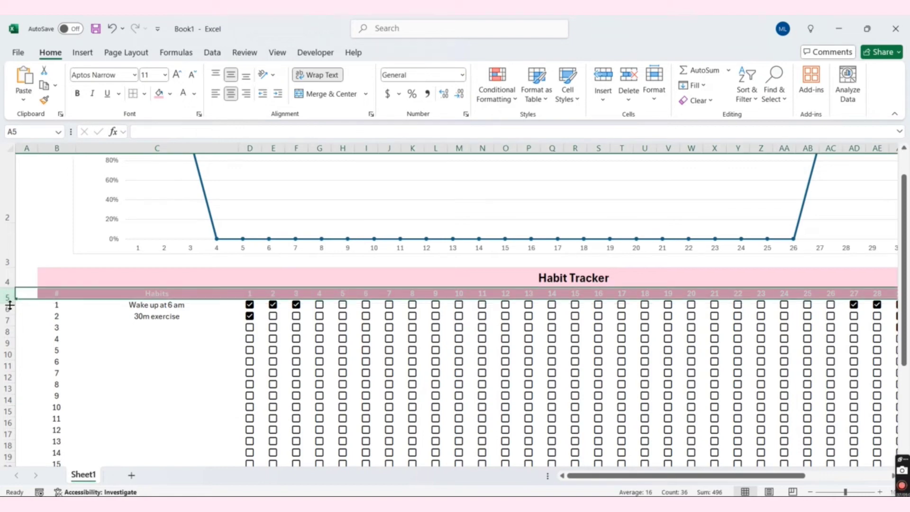
{"action": "left_click", "coordinate": [133, 356]}
Add an outside border around the whole habit tracker table, from the title down to the % row
{"action": "left_click_drag", "start_coordinate": [55, 276], "coordinate": [116, 450]}
{"action": "scroll", "coordinate": [210, 282], "scroll_direction": "up", "scroll_amount": 2}
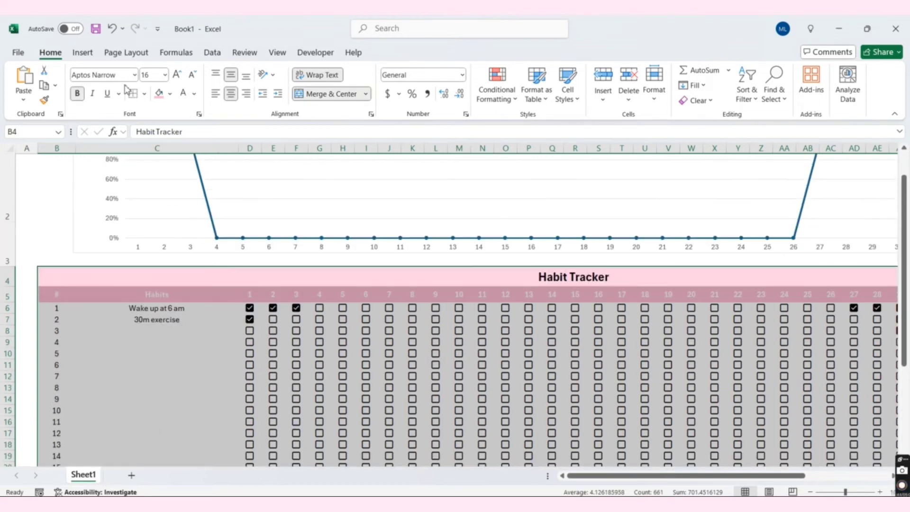
{"action": "left_click", "coordinate": [144, 93]}
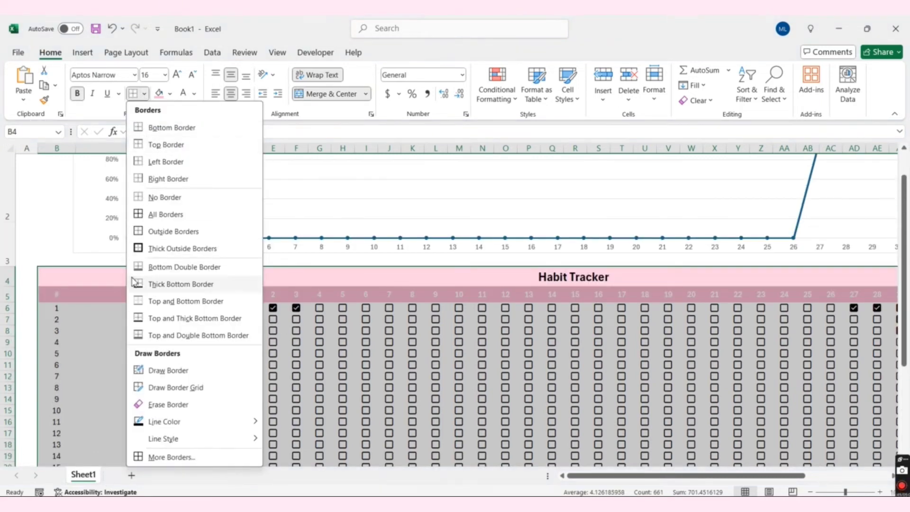
{"action": "left_click", "coordinate": [152, 232]}
{"action": "left_click", "coordinate": [157, 351]}
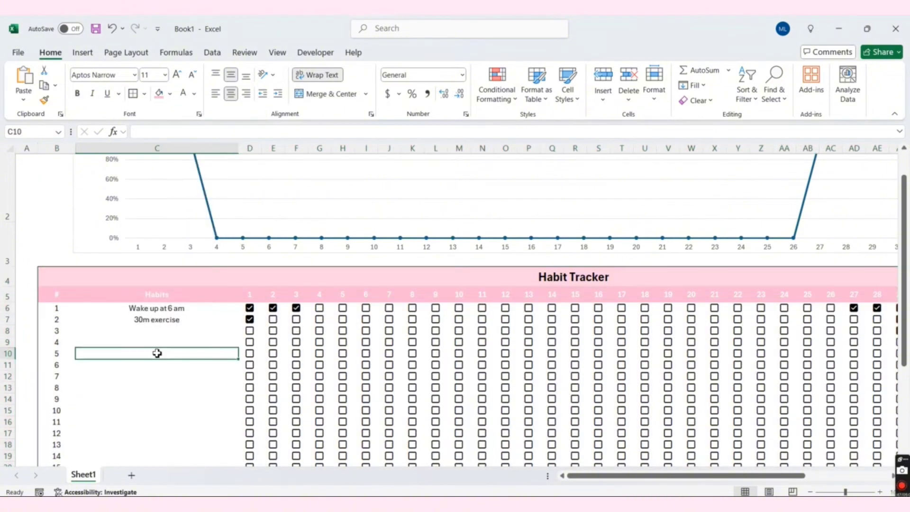
Narrow column B, which holds the habit numbers
{"action": "scroll", "coordinate": [162, 358], "scroll_direction": "down", "scroll_amount": 2}
{"action": "scroll", "coordinate": [203, 400], "scroll_direction": "up", "scroll_amount": 1}
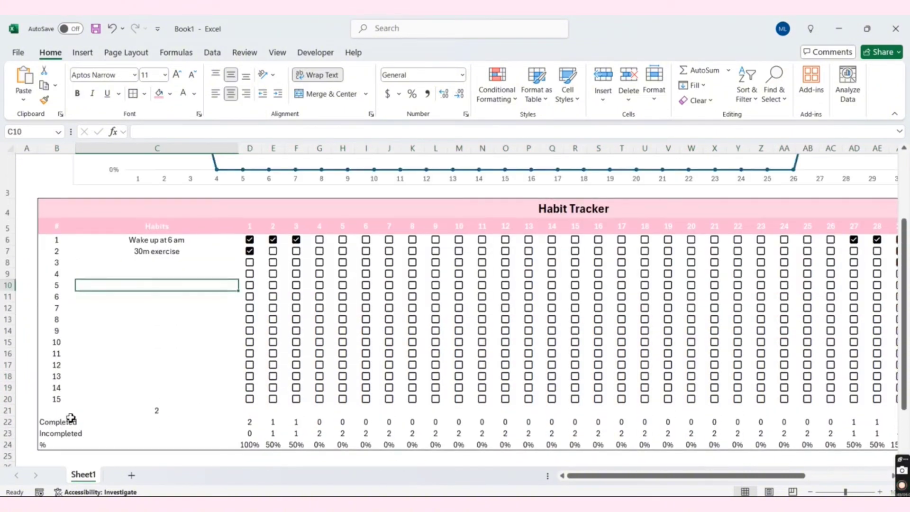
{"action": "left_click", "coordinate": [61, 423]}
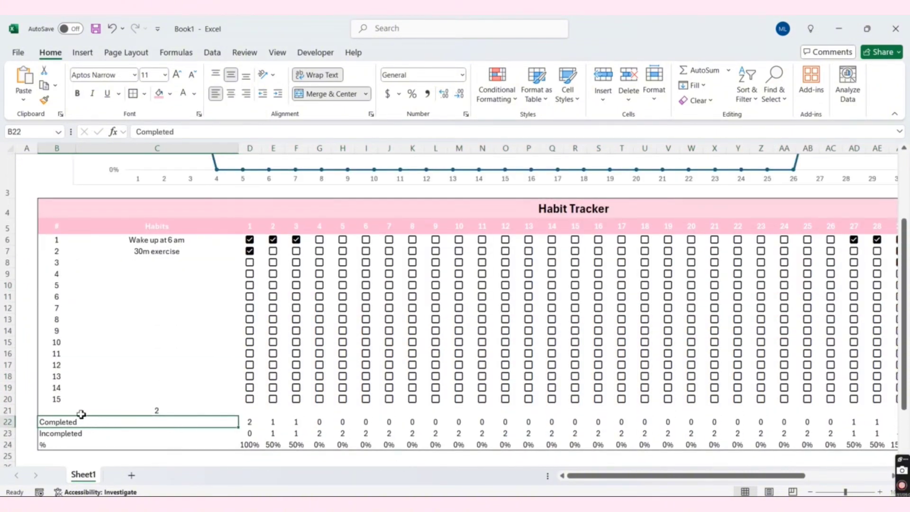
{"action": "left_click_drag", "start_coordinate": [55, 243], "coordinate": [56, 377]}
{"action": "left_click", "coordinate": [66, 147]}
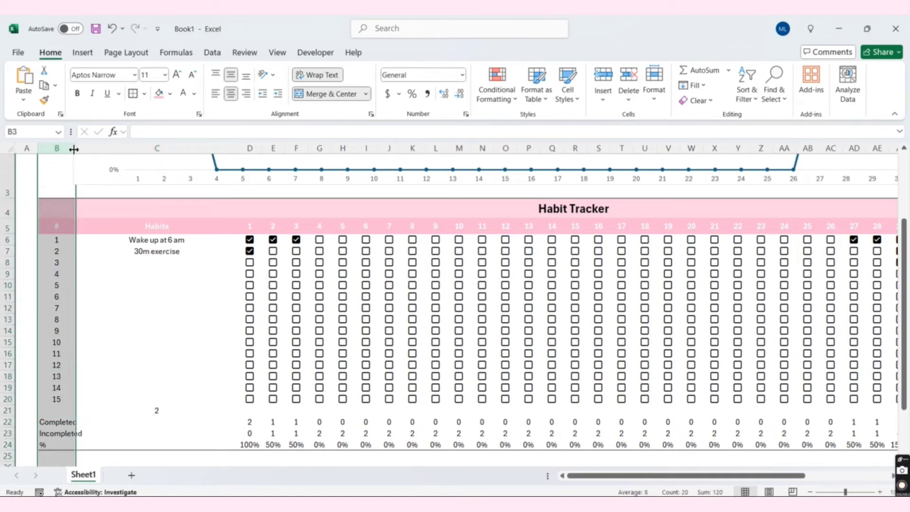
{"action": "left_click_drag", "start_coordinate": [75, 148], "coordinate": [61, 148]}
{"action": "left_click", "coordinate": [93, 272]}
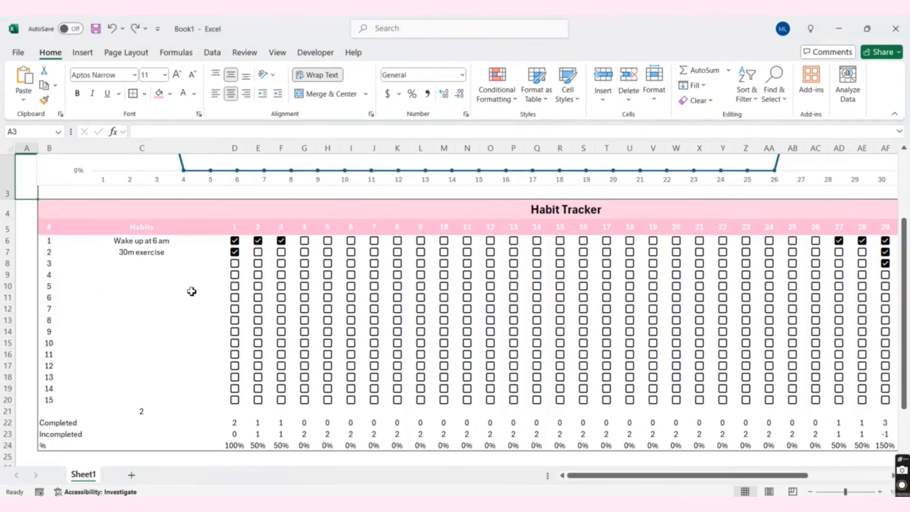
Give the cells of the whole tracker table borders in a custom pink lighter than #FAB8D3
{"action": "left_click", "coordinate": [49, 241]}
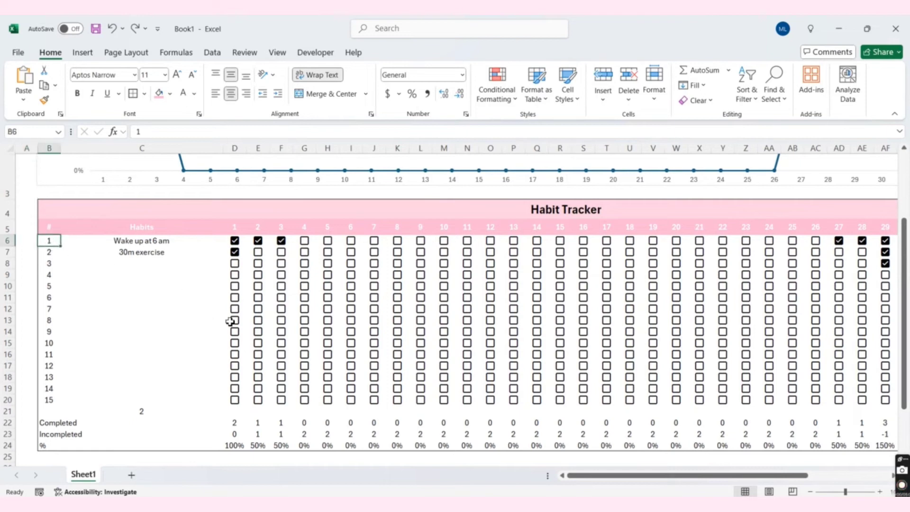
{"action": "left_click_drag", "start_coordinate": [261, 366], "coordinate": [840, 398]}
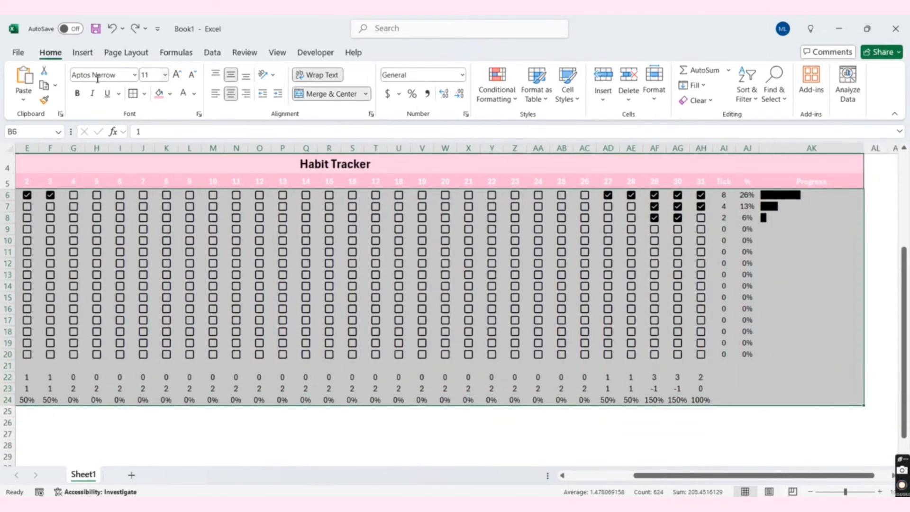
{"action": "left_click", "coordinate": [145, 95]}
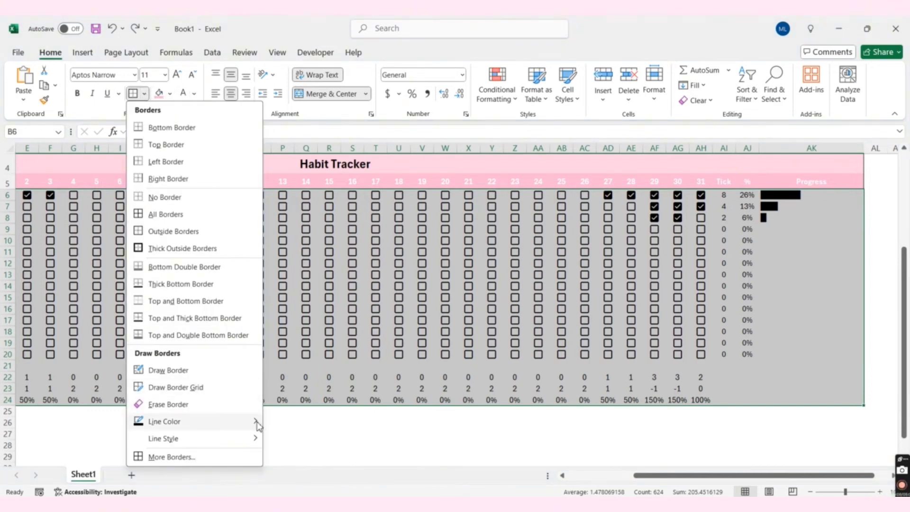
{"action": "mouse_move", "coordinate": [256, 421]}
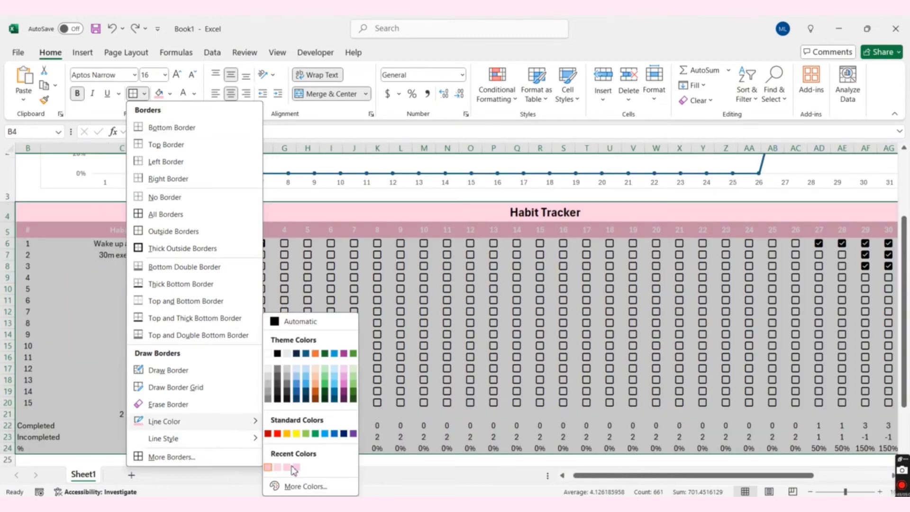
{"action": "mouse_move", "coordinate": [251, 438]}
{"action": "left_click", "coordinate": [306, 486]}
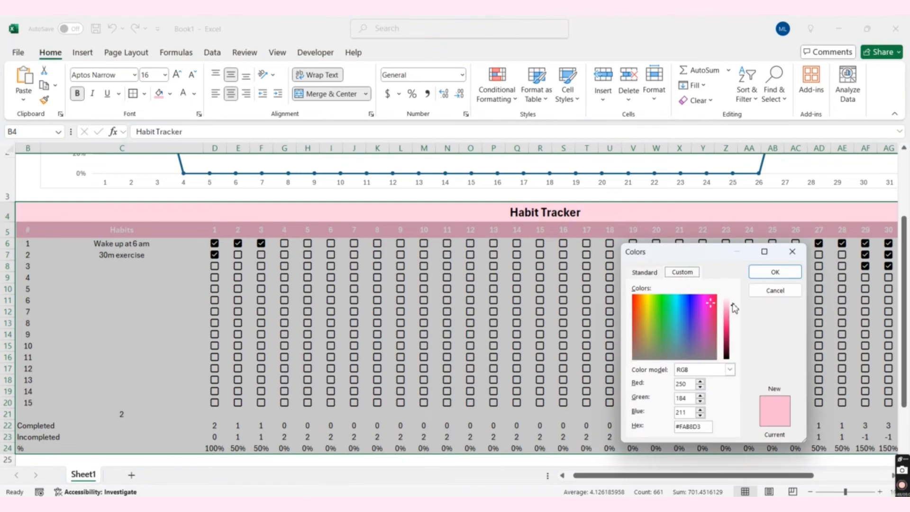
{"action": "left_click_drag", "start_coordinate": [725, 302], "coordinate": [728, 302]}
{"action": "left_click", "coordinate": [775, 272]}
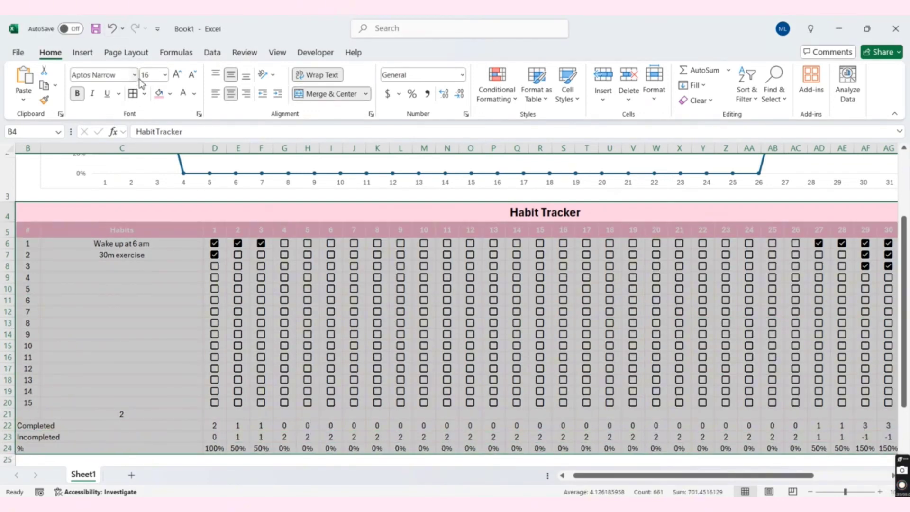
Change the border line color to a dark theme color and apply outside borders around the tracker table
{"action": "left_click", "coordinate": [145, 93]}
{"action": "mouse_move", "coordinate": [199, 423]}
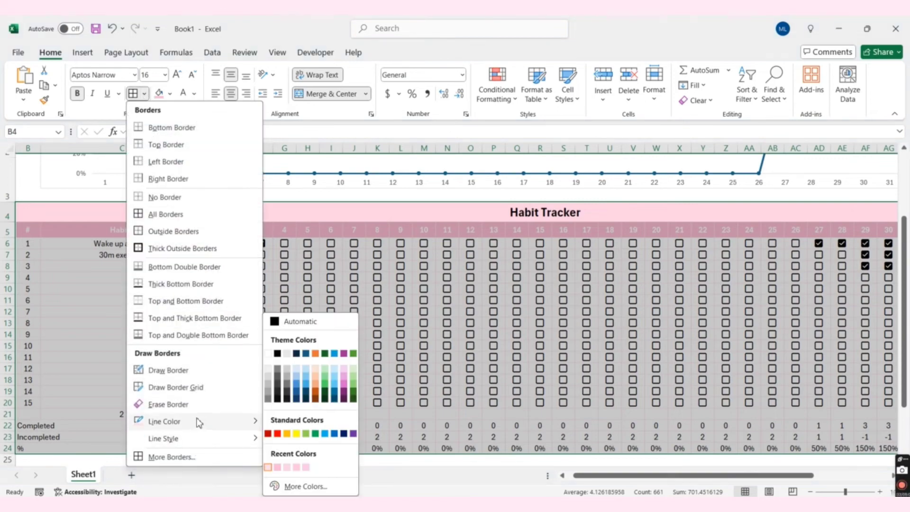
{"action": "left_click", "coordinate": [277, 364]}
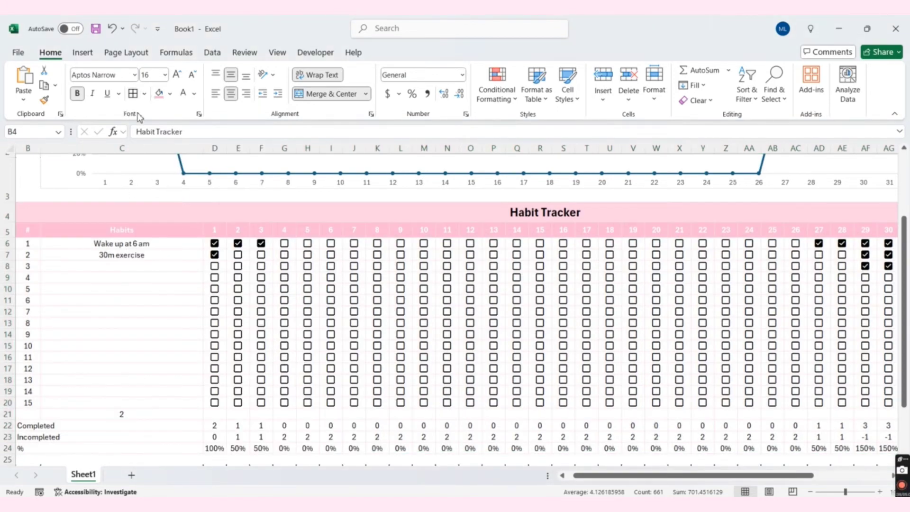
{"action": "left_click", "coordinate": [144, 94]}
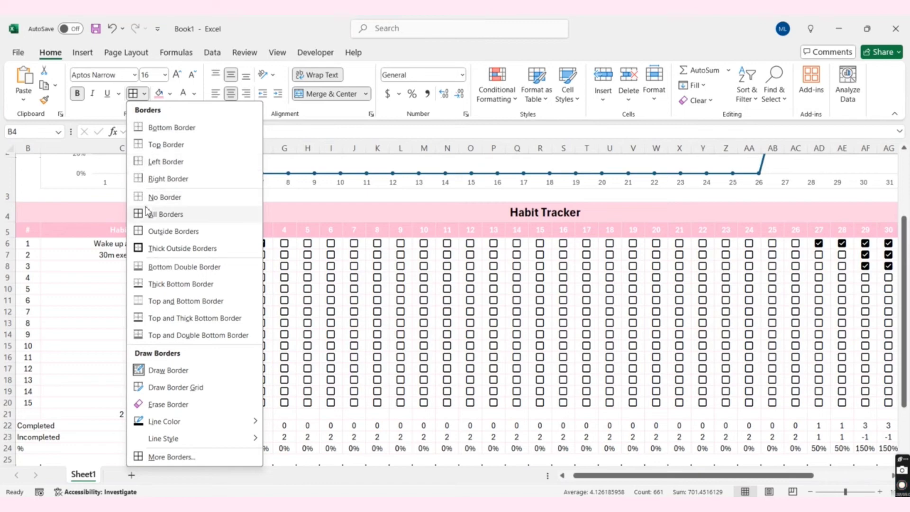
{"action": "left_click", "coordinate": [159, 233]}
{"action": "left_click", "coordinate": [169, 268]}
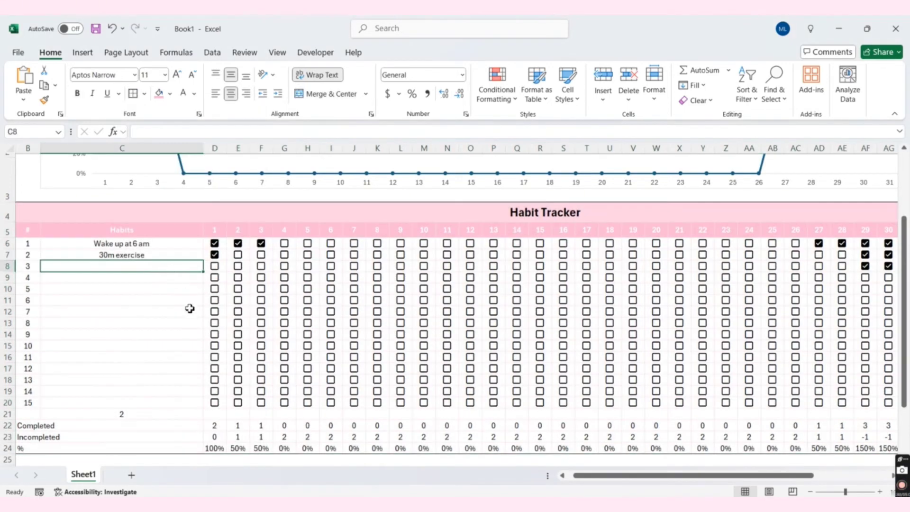
Uncheck day 31 for the Wake up at 6 am habit
{"action": "scroll", "coordinate": [258, 355], "scroll_direction": "up", "scroll_amount": 2}
{"action": "left_click_drag", "start_coordinate": [590, 476], "coordinate": [650, 488]}
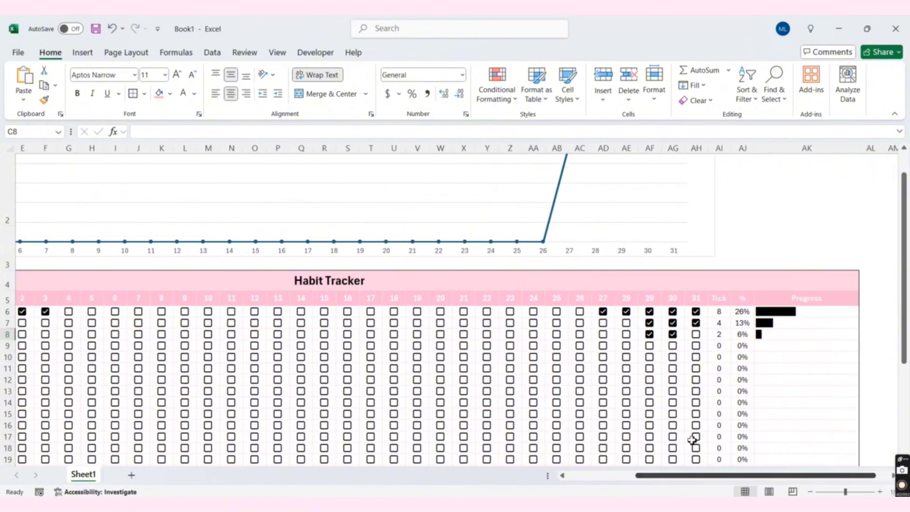
{"action": "left_click", "coordinate": [695, 312]}
Color the progress bars in AK6:AK24 with the header's recently used pink
{"action": "left_click", "coordinate": [815, 315]}
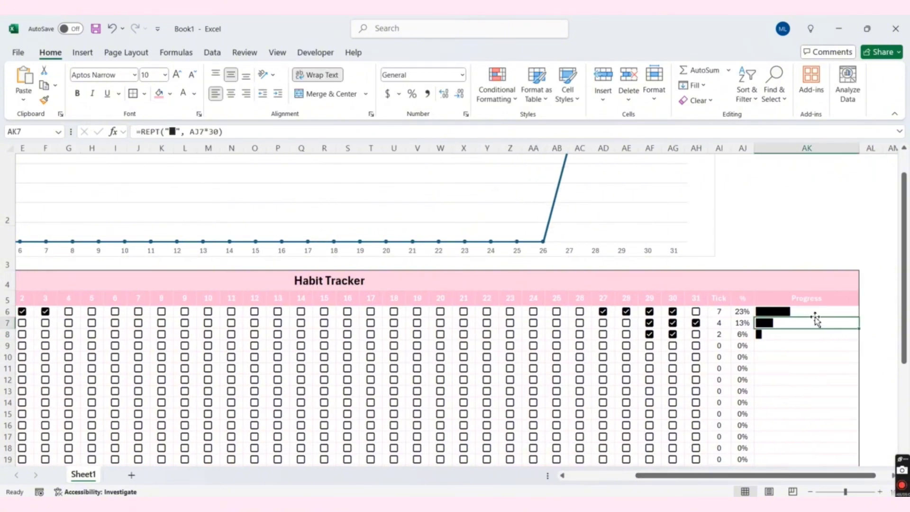
{"action": "left_click_drag", "start_coordinate": [811, 337], "coordinate": [822, 447]}
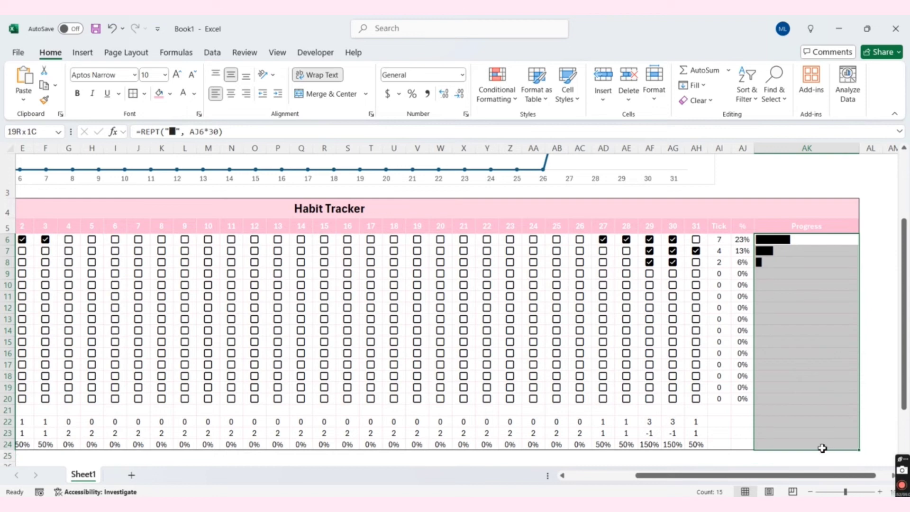
{"action": "left_click", "coordinate": [195, 94]}
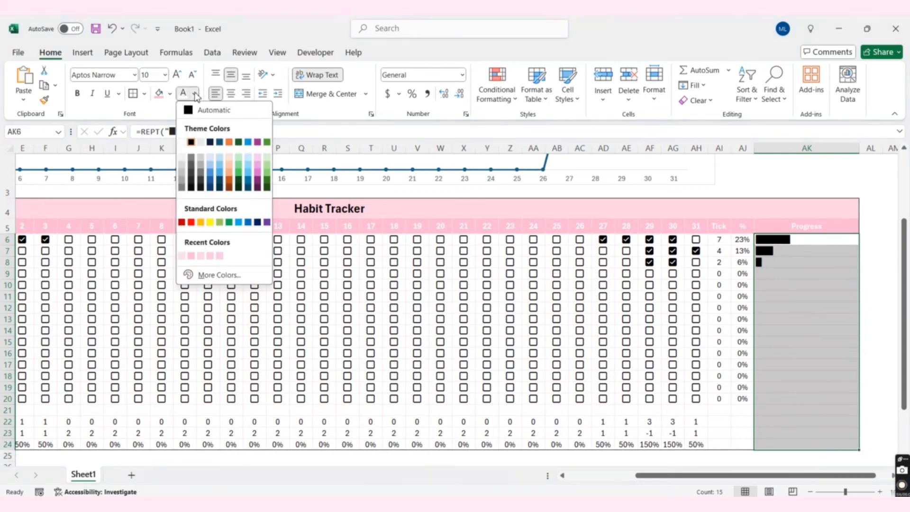
{"action": "left_click", "coordinate": [191, 256]}
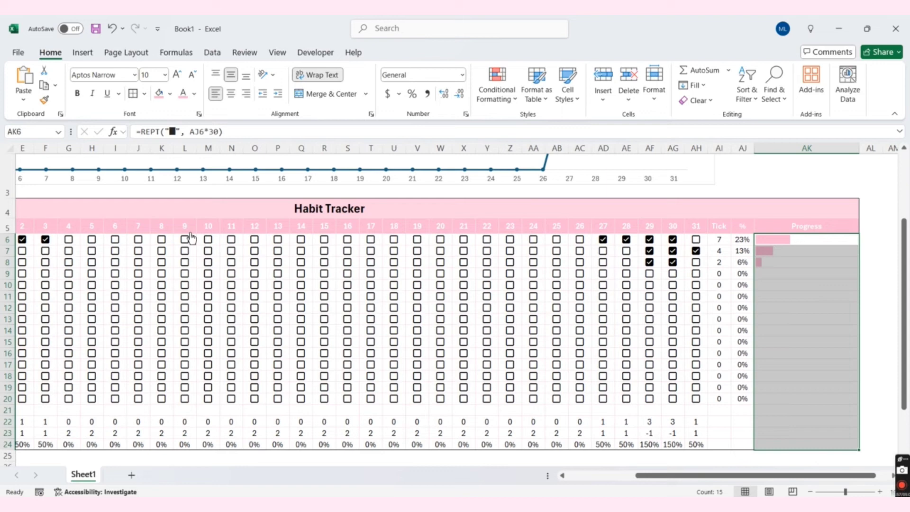
Change the progress bars' font color in column AK to the custom pink #F9A5C7
{"action": "left_click", "coordinate": [193, 93]}
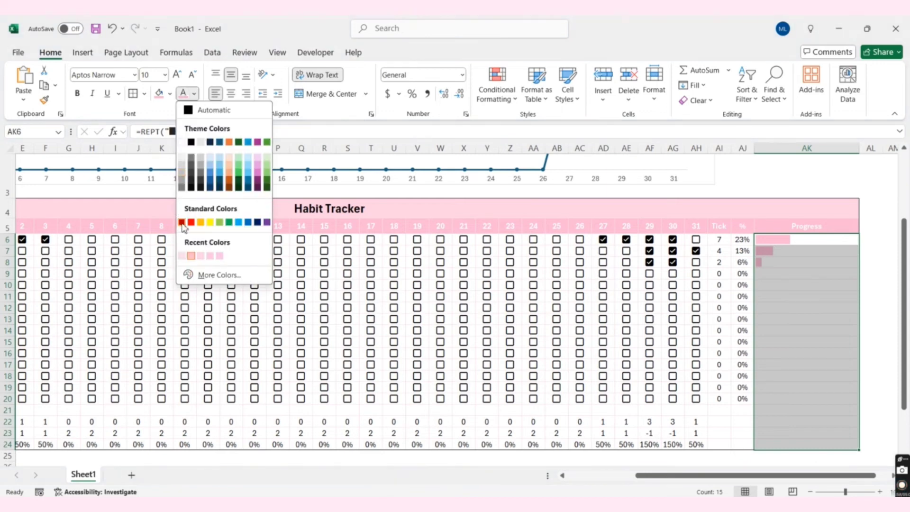
{"action": "left_click", "coordinate": [189, 274]}
{"action": "left_click_drag", "start_coordinate": [731, 309], "coordinate": [726, 308]}
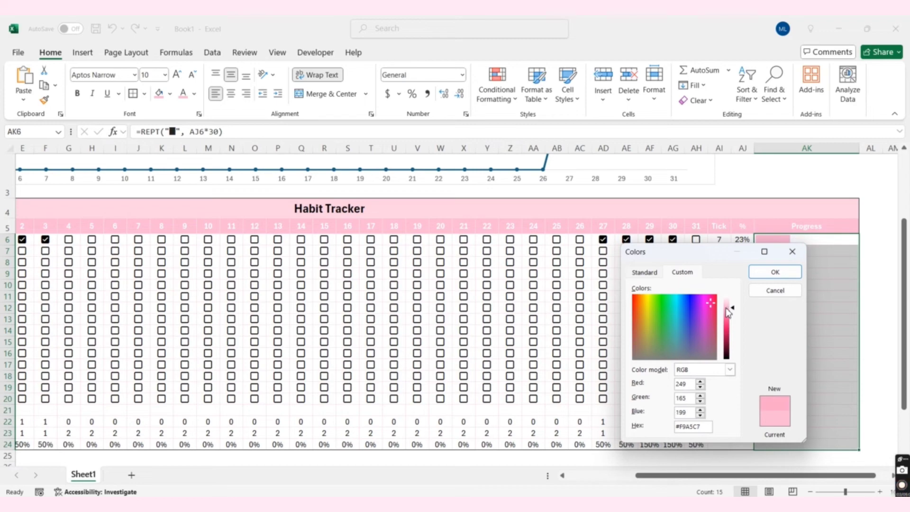
{"action": "left_click", "coordinate": [775, 271]}
{"action": "left_click", "coordinate": [831, 284]}
{"action": "scroll", "coordinate": [806, 351], "scroll_direction": "up", "scroll_amount": 3}
{"action": "scroll", "coordinate": [806, 350], "scroll_direction": "down", "scroll_amount": 2}
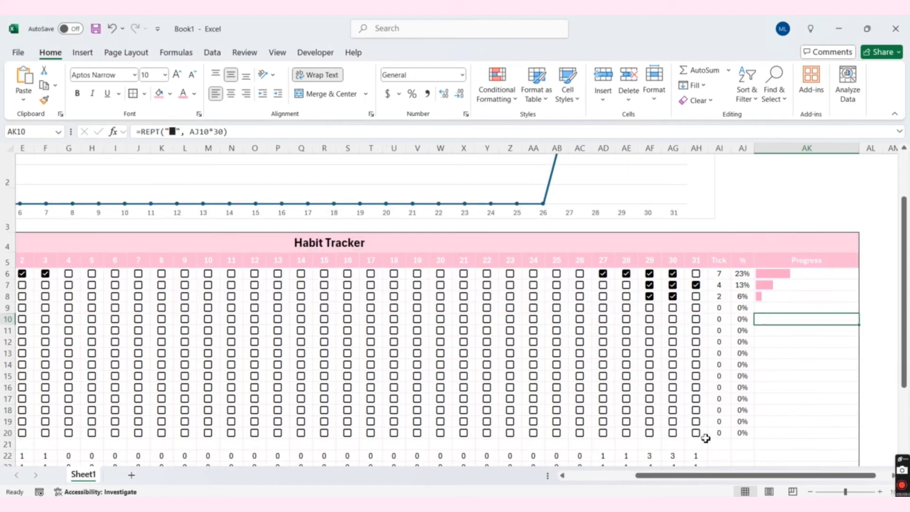
Extend the line chart's left edge to line up with the left border of the tracker table
{"action": "left_click_drag", "start_coordinate": [700, 477], "coordinate": [579, 490]}
{"action": "scroll", "coordinate": [529, 419], "scroll_direction": "up", "scroll_amount": 1}
{"action": "scroll", "coordinate": [529, 418], "scroll_direction": "up", "scroll_amount": 1}
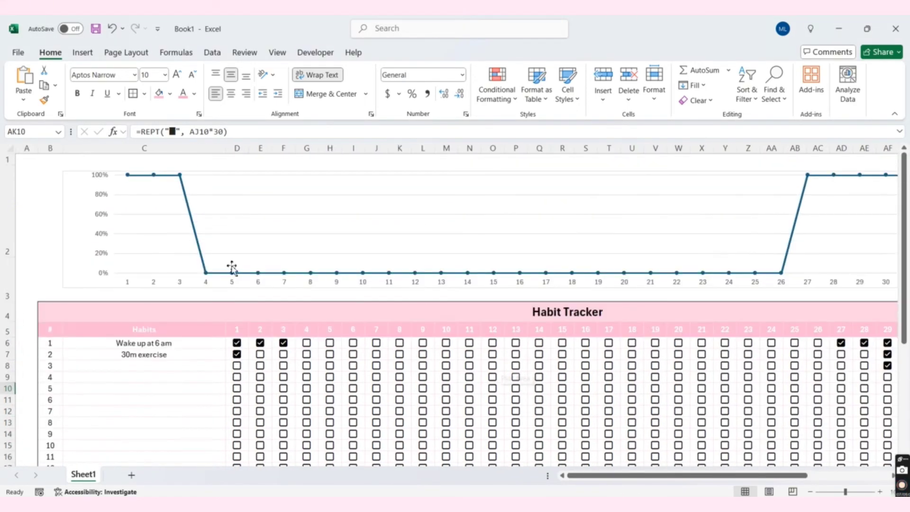
{"action": "left_click", "coordinate": [69, 243]}
{"action": "left_click_drag", "start_coordinate": [65, 228], "coordinate": [35, 229]}
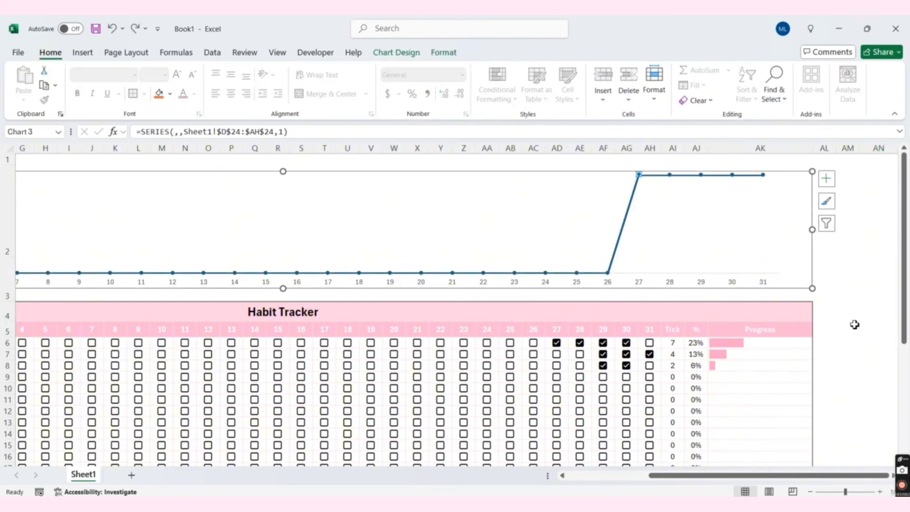
Fill the data point markers of the line chart's series with a recently used light pink
{"action": "left_click", "coordinate": [763, 175]}
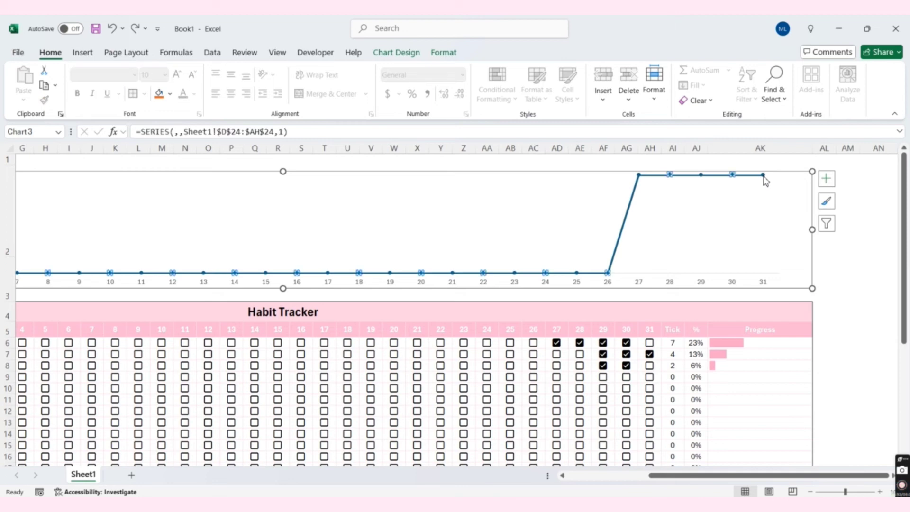
{"action": "left_click", "coordinate": [823, 232]}
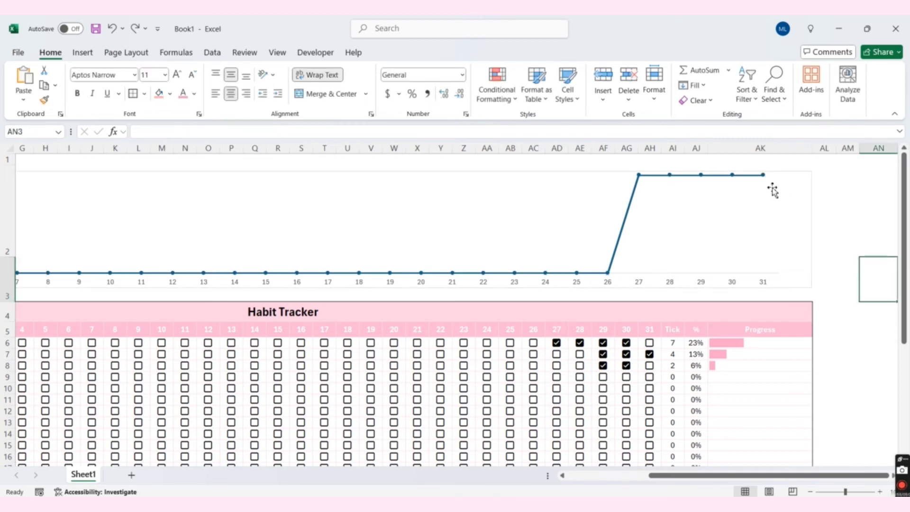
{"action": "left_click", "coordinate": [763, 176]}
{"action": "right_click", "coordinate": [764, 177]}
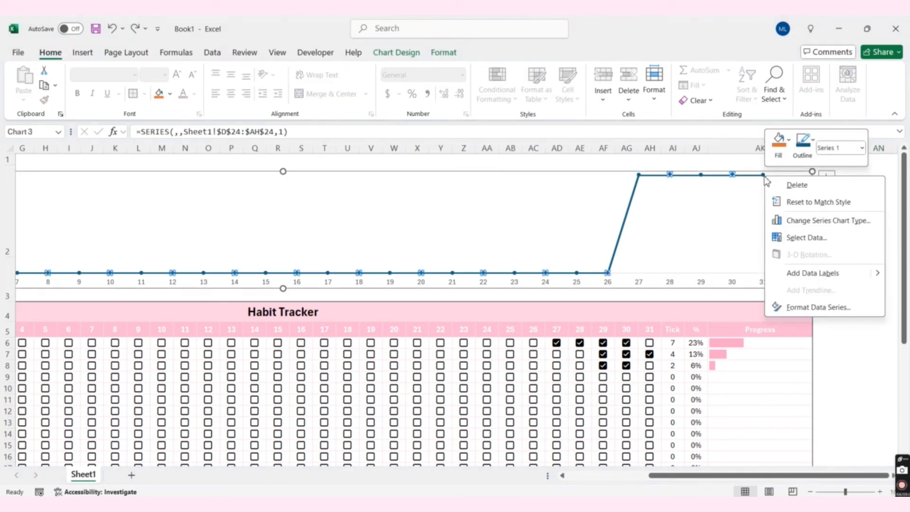
{"action": "left_click", "coordinate": [786, 150]}
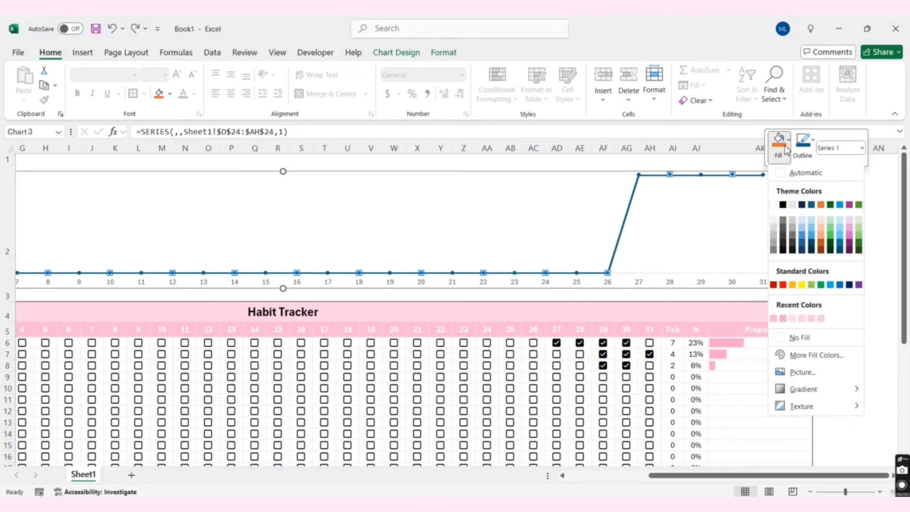
{"action": "left_click", "coordinate": [797, 319]}
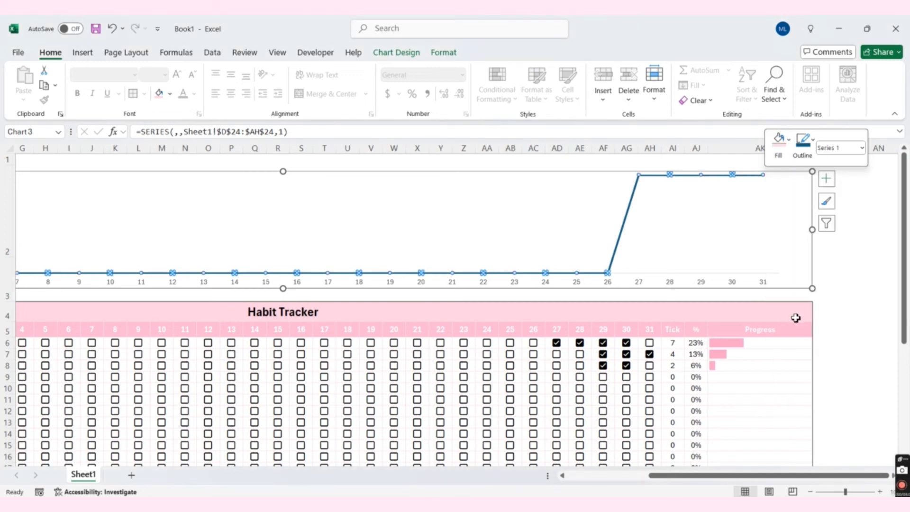
Color the chart series outline the custom pink #F890BA and bring up the formatting options for the chart's background area
{"action": "left_click", "coordinate": [815, 143]}
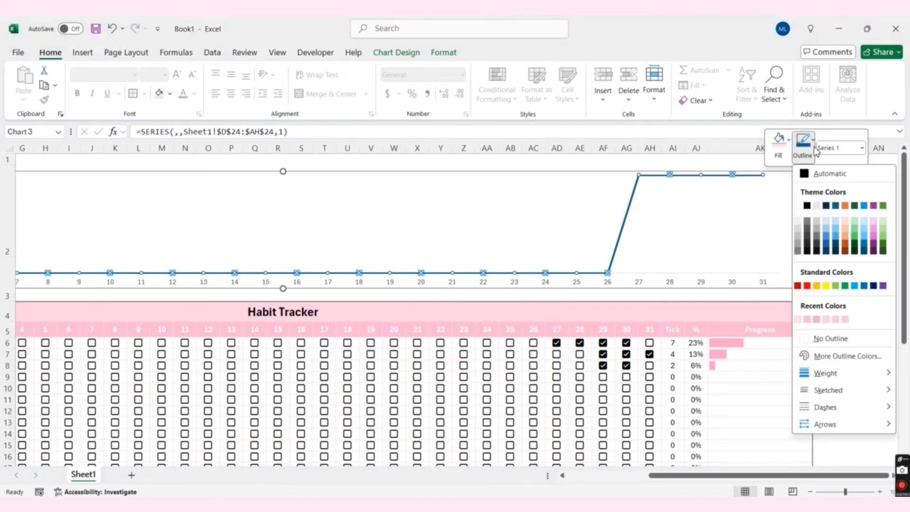
{"action": "left_click", "coordinate": [817, 319]}
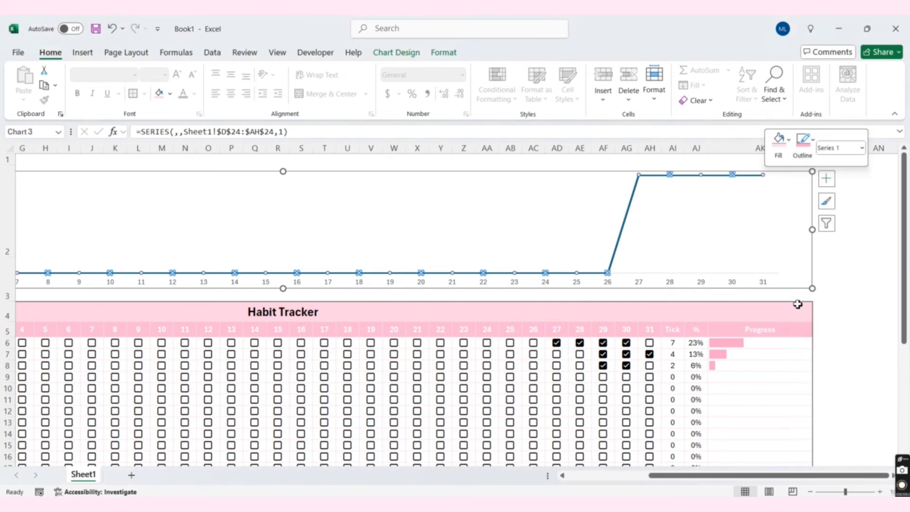
{"action": "left_click", "coordinate": [805, 141]}
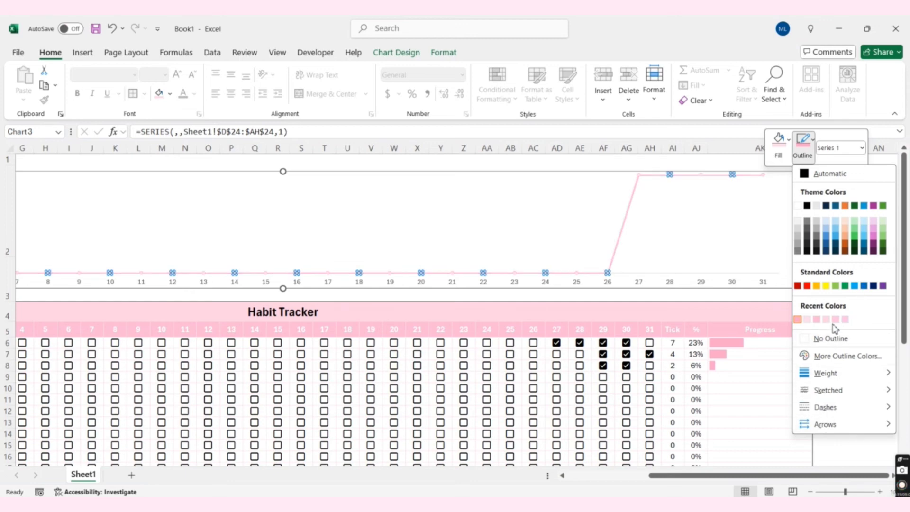
{"action": "left_click", "coordinate": [837, 357]}
{"action": "left_click_drag", "start_coordinate": [730, 298], "coordinate": [731, 304]}
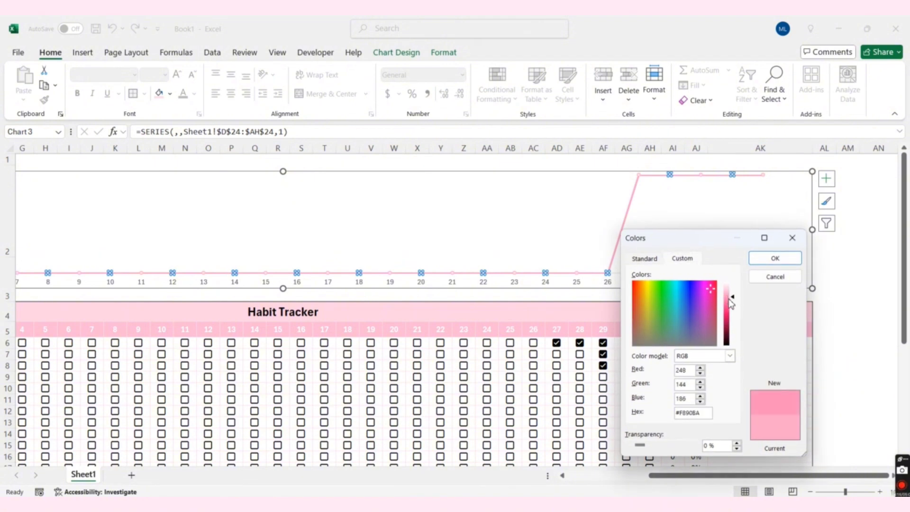
{"action": "left_click", "coordinate": [775, 259]}
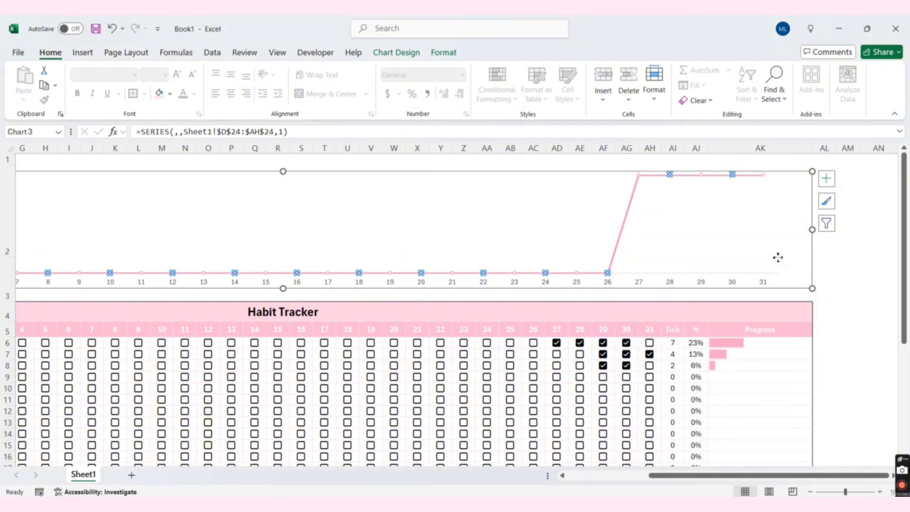
{"action": "left_click", "coordinate": [777, 258]}
{"action": "right_click", "coordinate": [776, 220]}
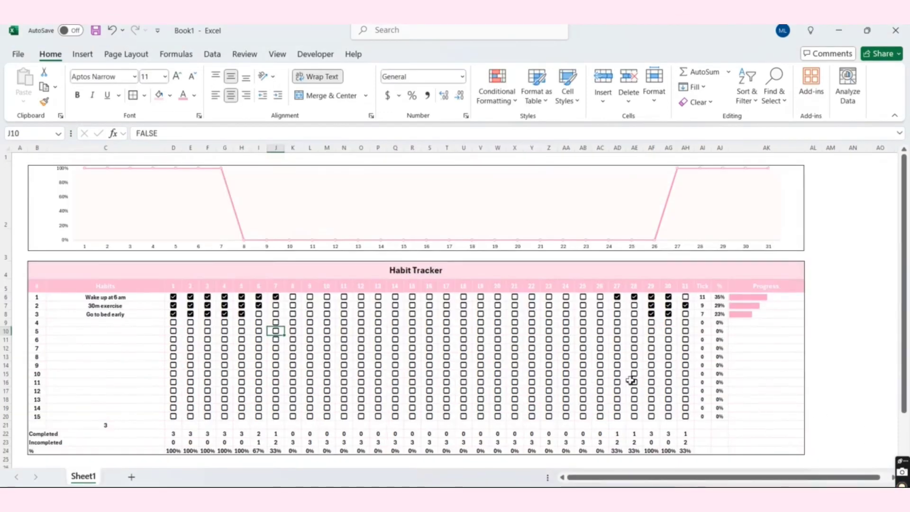
Check off the remaining boxes of the three named habits for days 7, 8 and 9
{"action": "left_click", "coordinate": [113, 324]}
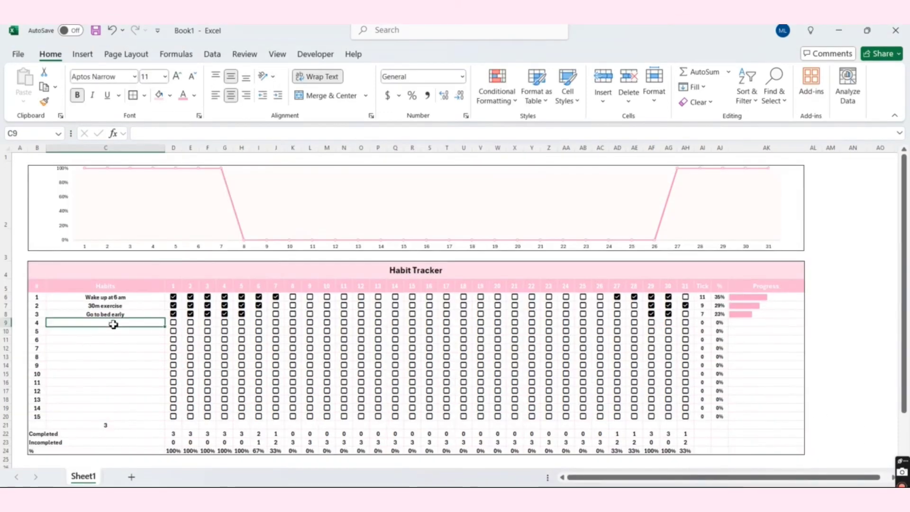
{"action": "left_click", "coordinate": [277, 307]}
{"action": "left_click", "coordinate": [278, 314]}
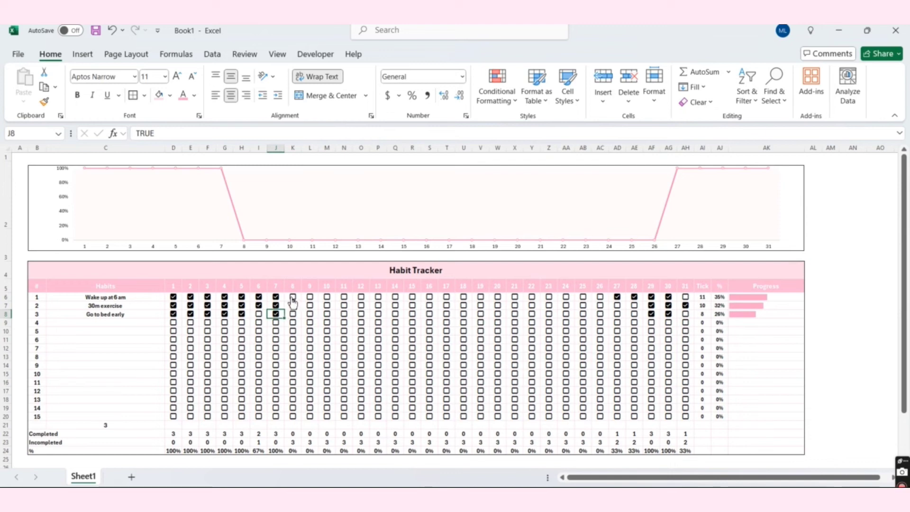
{"action": "left_click", "coordinate": [293, 305]}
{"action": "left_click", "coordinate": [293, 314]}
{"action": "left_click", "coordinate": [311, 298]}
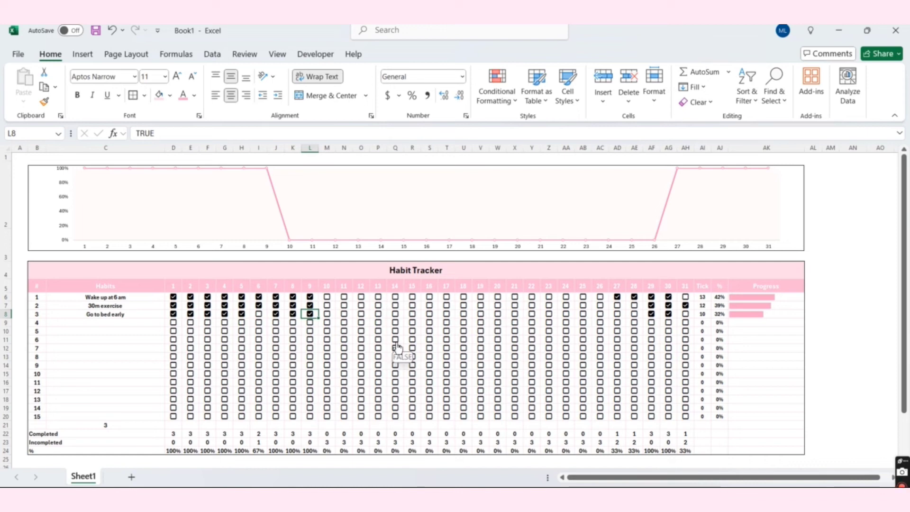
{"action": "left_click", "coordinate": [331, 312]}
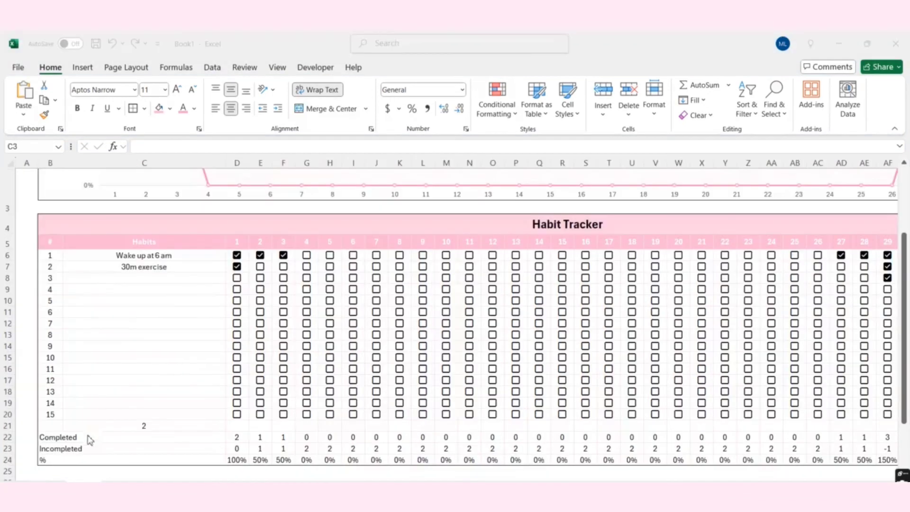
Bold the habit numbers 1 to 15 in column B and the Completed, Incompleted and % labels
{"action": "left_click", "coordinate": [89, 439]}
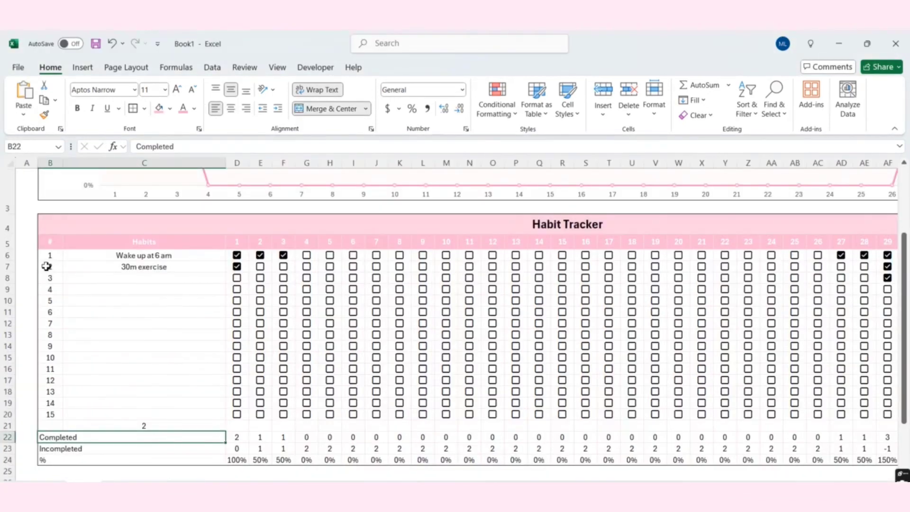
{"action": "left_click_drag", "start_coordinate": [53, 256], "coordinate": [52, 414]}
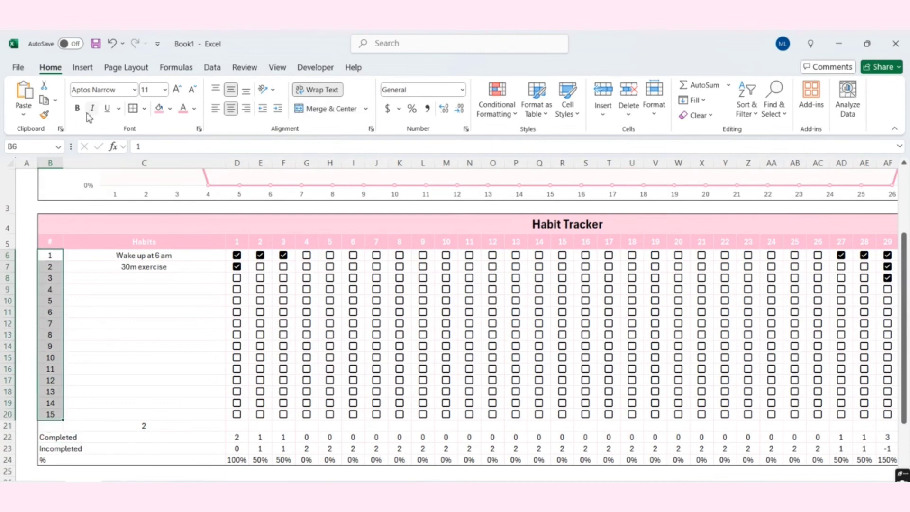
{"action": "left_click_drag", "start_coordinate": [87, 438], "coordinate": [94, 463]}
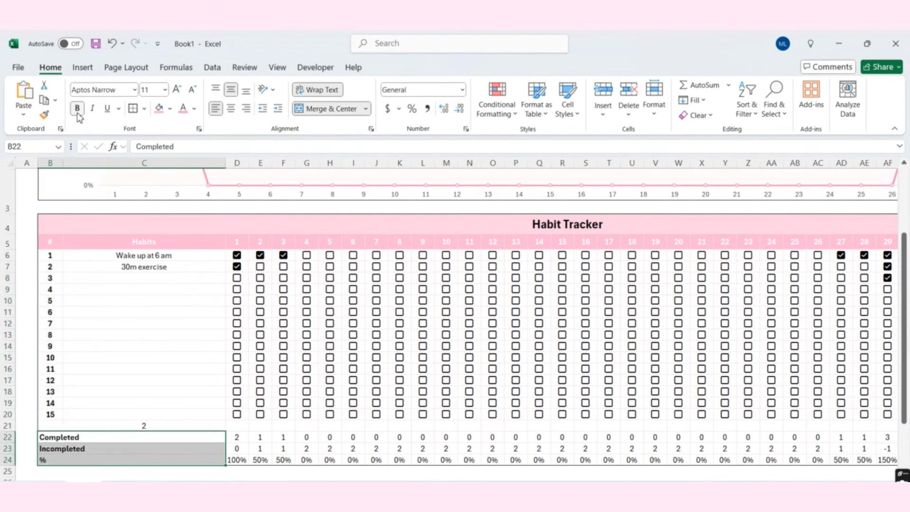
Bold the daily Completed, Incompleted and % values in D22:AH24
{"action": "left_click_drag", "start_coordinate": [230, 434], "coordinate": [366, 455]}
{"action": "scroll", "coordinate": [493, 465], "scroll_direction": "up", "scroll_amount": 1}
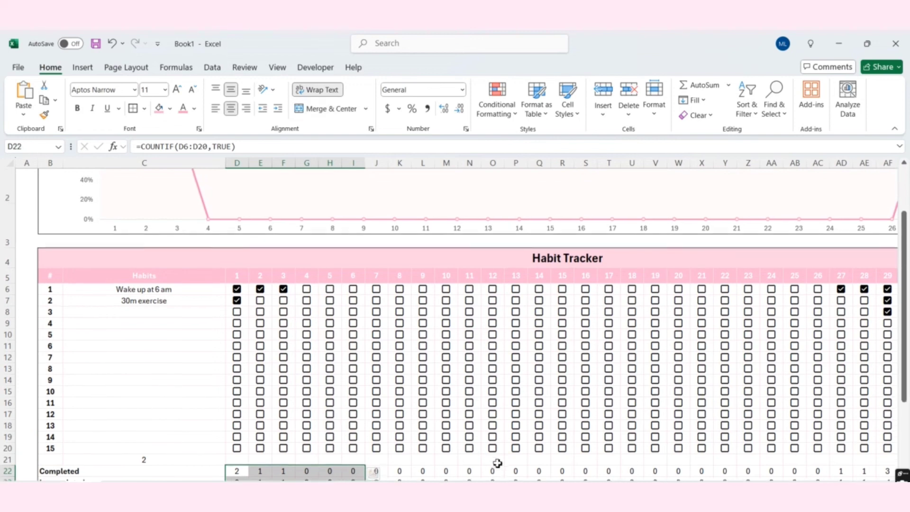
{"action": "scroll", "coordinate": [494, 465], "scroll_direction": "down", "scroll_amount": 1}
{"action": "left_click_drag", "start_coordinate": [237, 437], "coordinate": [723, 457]}
{"action": "left_click", "coordinate": [75, 109]}
Bold the Tick and % values of all habits in AI6:AJ20
{"action": "left_click", "coordinate": [796, 413]}
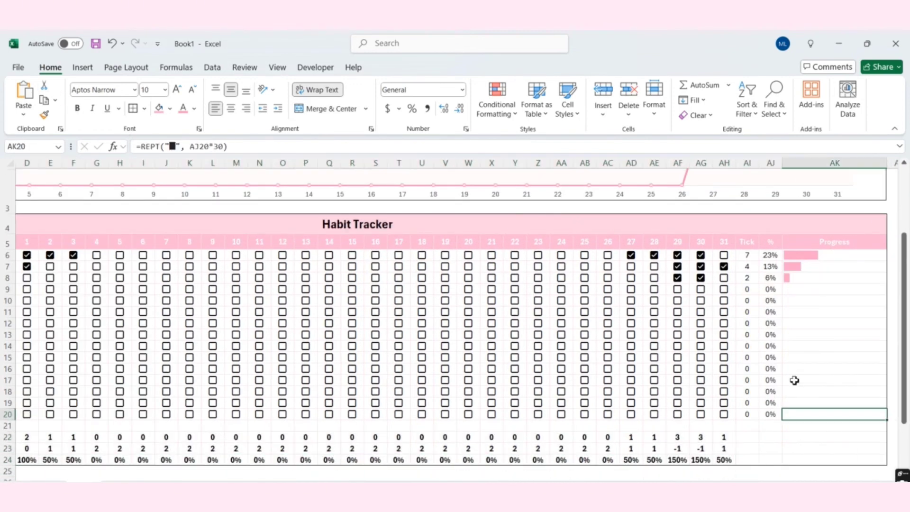
{"action": "left_click_drag", "start_coordinate": [745, 258], "coordinate": [770, 413]}
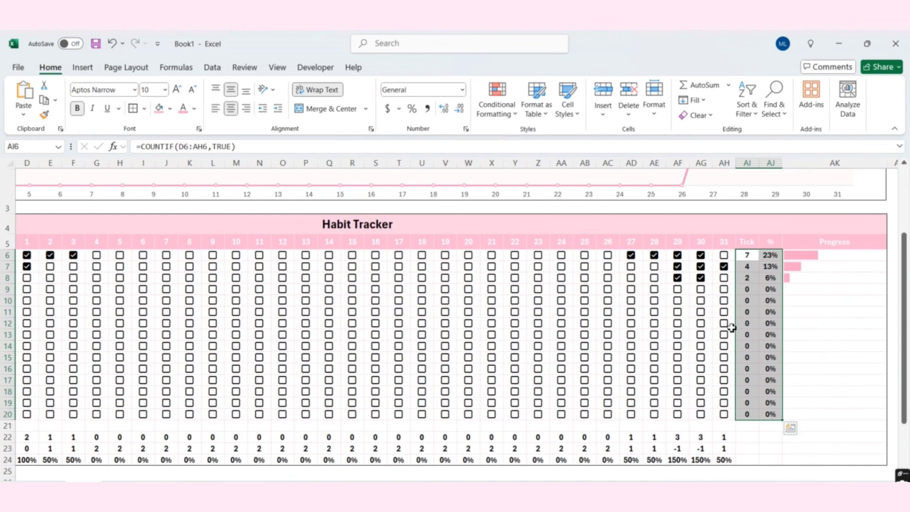
{"action": "left_click", "coordinate": [835, 334]}
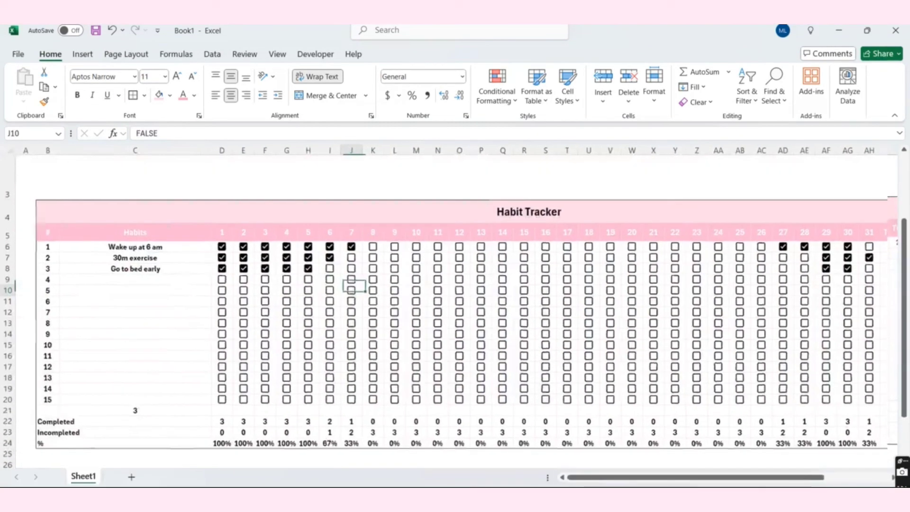
Check off all three named habits for days 7 through 11 with the chart and whole tracker in view
{"action": "scroll", "coordinate": [837, 482], "scroll_direction": "down", "scroll_amount": 5, "text": "ctrl"}
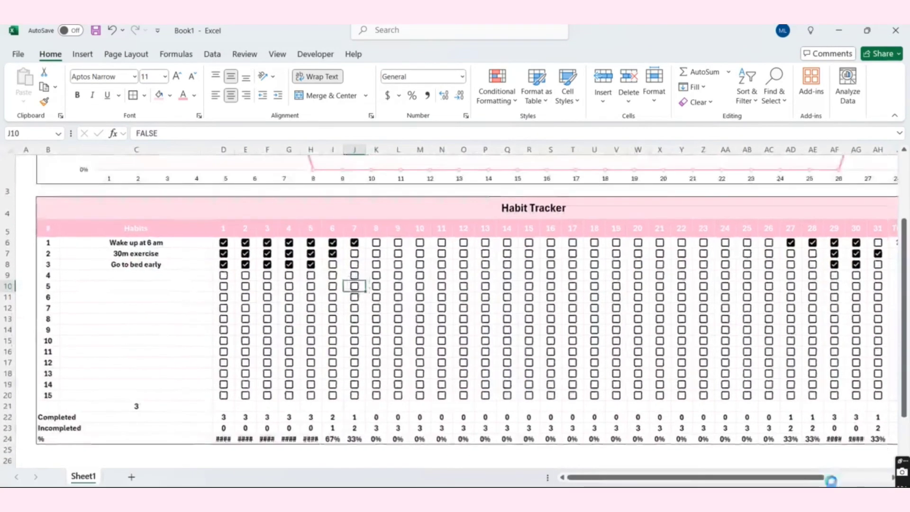
{"action": "scroll", "coordinate": [784, 435], "scroll_direction": "up", "scroll_amount": 1}
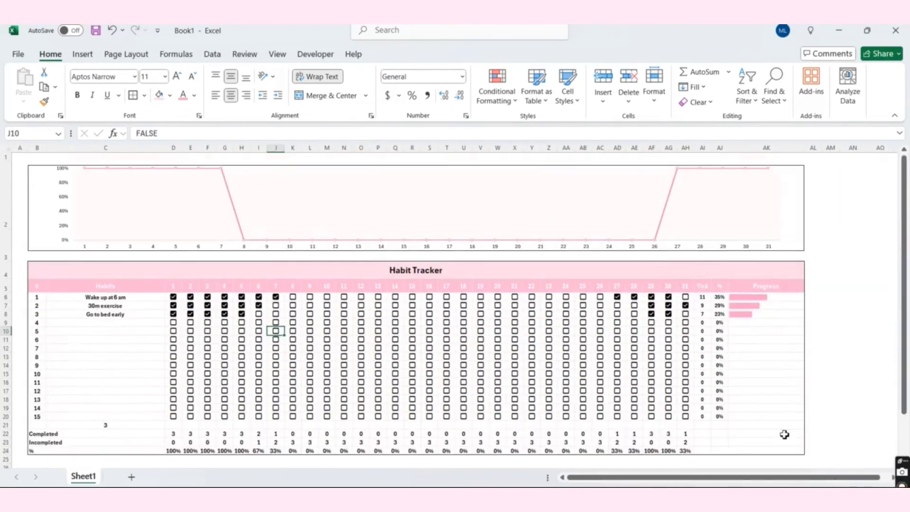
{"action": "left_click", "coordinate": [275, 305]}
{"action": "left_click", "coordinate": [275, 314]}
{"action": "left_click", "coordinate": [292, 297]}
{"action": "left_click", "coordinate": [292, 314]}
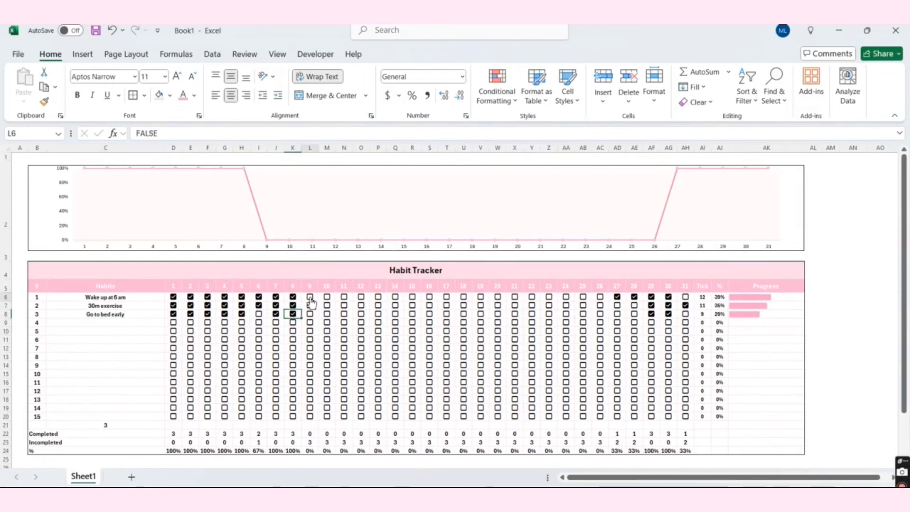
{"action": "left_click", "coordinate": [310, 296]}
{"action": "left_click", "coordinate": [310, 305]}
{"action": "left_click", "coordinate": [309, 313]}
{"action": "left_click", "coordinate": [327, 297]}
{"action": "left_click", "coordinate": [327, 305]}
{"action": "left_click", "coordinate": [327, 314]}
{"action": "left_click", "coordinate": [344, 297]}
{"action": "left_click", "coordinate": [344, 306]}
{"action": "left_click", "coordinate": [345, 314]}
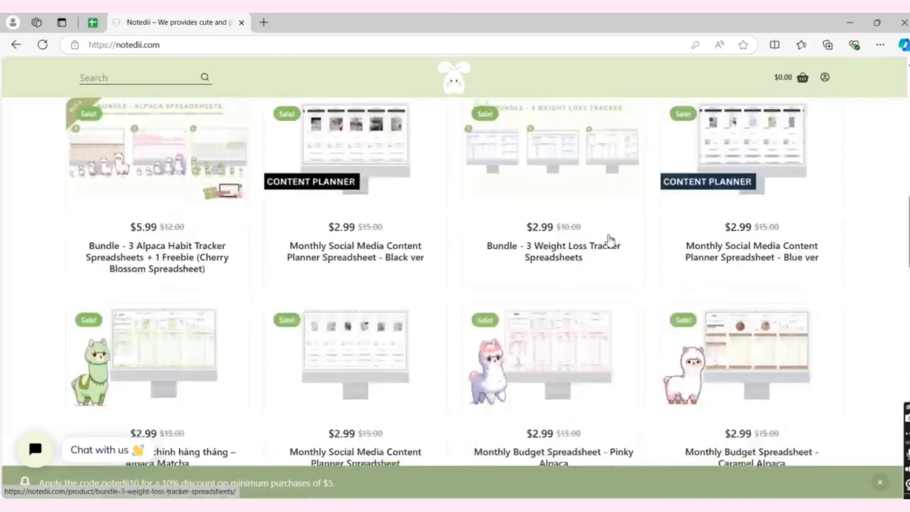
In the browser, open the free Excel Habit Tracker in the Notedii shop and look through the Cute Panda habit tracker page
{"action": "scroll", "coordinate": [605, 240], "scroll_direction": "down", "scroll_amount": 10}
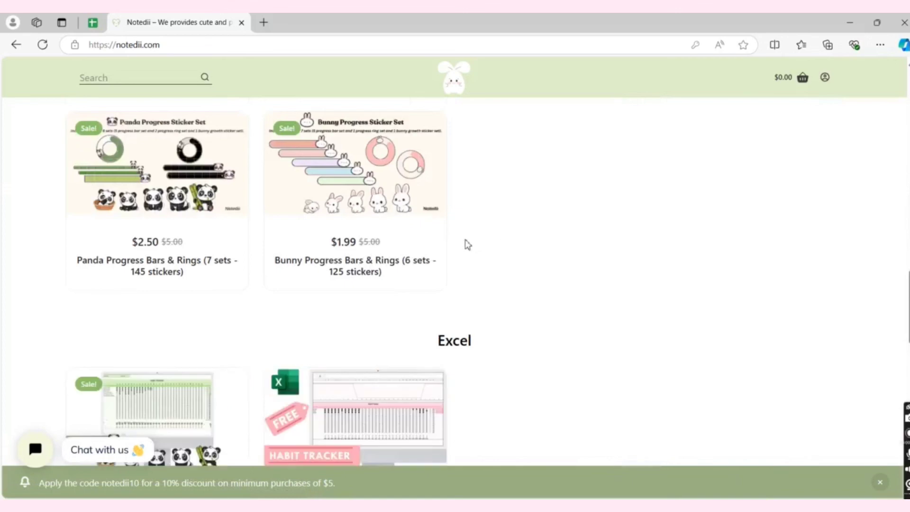
{"action": "scroll", "coordinate": [468, 245], "scroll_direction": "down", "scroll_amount": 4}
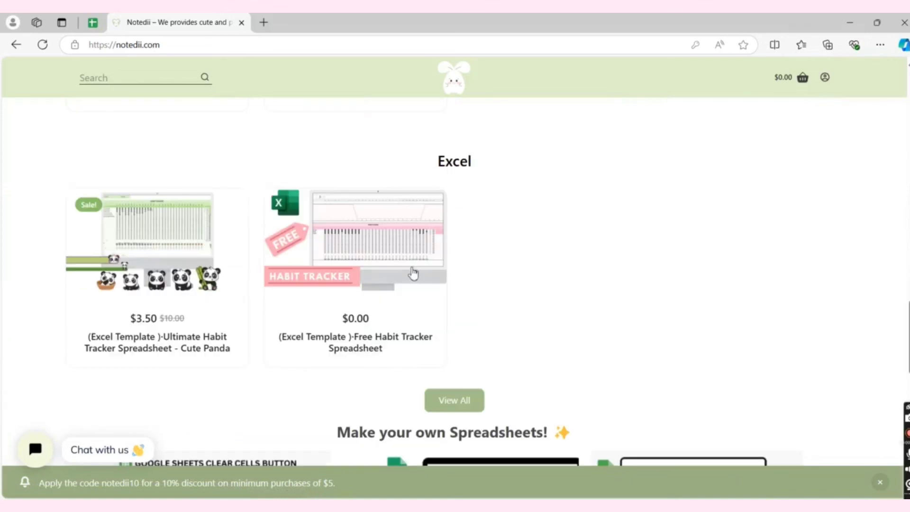
{"action": "left_click", "coordinate": [376, 283]}
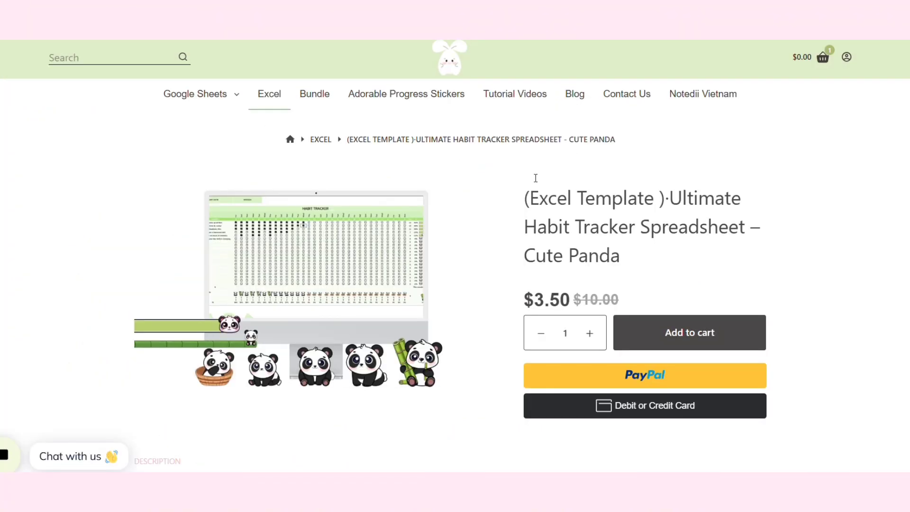
{"action": "scroll", "coordinate": [532, 178], "scroll_direction": "down", "scroll_amount": 5}
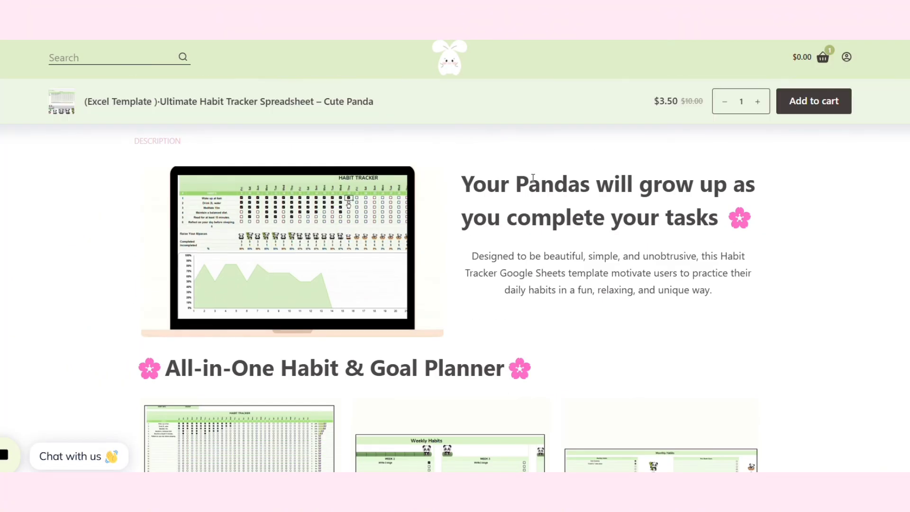
Examine the daily, weekly and monthly tracker descriptions and the reflection section on the Cute Panda product page
{"action": "scroll", "coordinate": [532, 177], "scroll_direction": "down", "scroll_amount": 3}
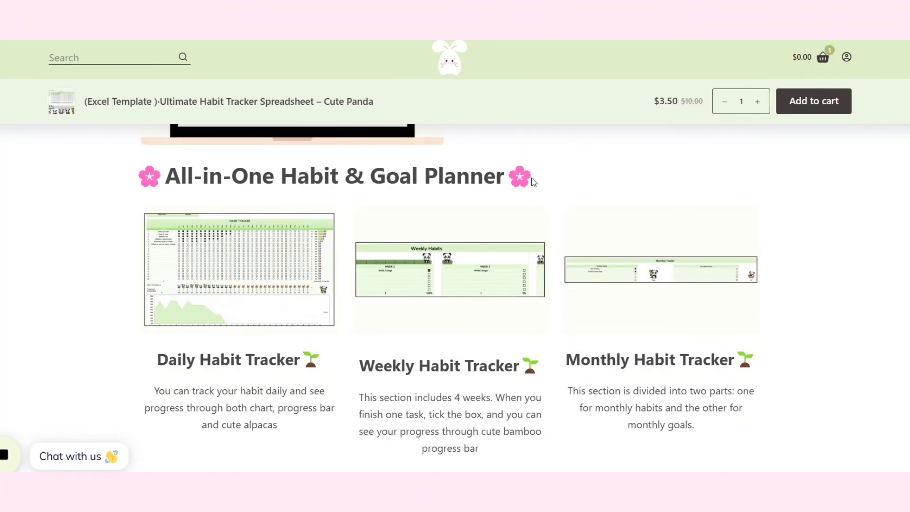
{"action": "scroll", "coordinate": [533, 182], "scroll_direction": "down", "scroll_amount": 3}
{"action": "scroll", "coordinate": [533, 182], "scroll_direction": "down", "scroll_amount": 7}
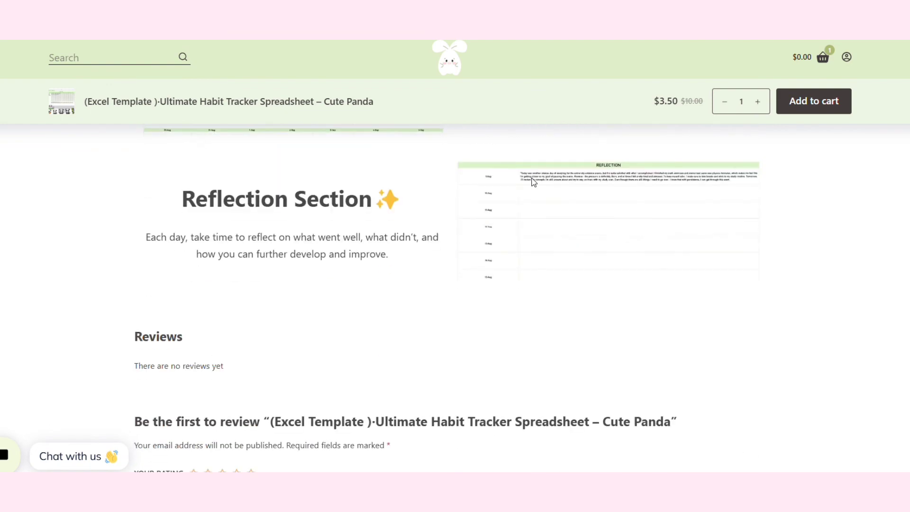
{"action": "scroll", "coordinate": [398, 142], "scroll_direction": "up", "scroll_amount": 15}
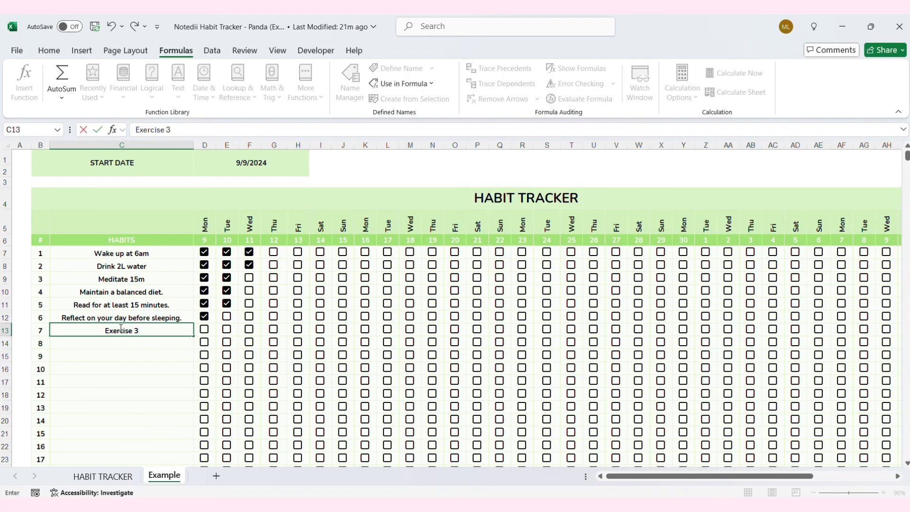
In the panda habit tracker workbook in Excel, enter Exercise 30m as habit 7 and check it off for days 9 and 10
{"action": "type", "text": "0m"}
{"action": "key", "text": "Return"}
{"action": "scroll", "coordinate": [122, 309], "scroll_direction": "down", "scroll_amount": 4}
{"action": "scroll", "coordinate": [213, 379], "scroll_direction": "up", "scroll_amount": 3}
{"action": "left_click", "coordinate": [203, 232]}
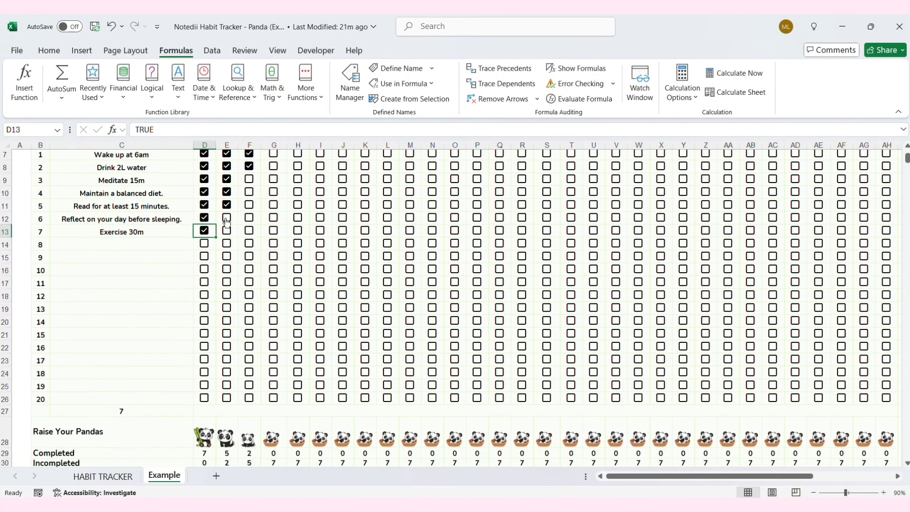
{"action": "left_click", "coordinate": [226, 232]}
Check off the remaining habits for day 11 and the first three habits for day 12
{"action": "left_click", "coordinate": [248, 195]}
{"action": "scroll", "coordinate": [248, 284], "scroll_direction": "up", "scroll_amount": 2}
{"action": "left_click", "coordinate": [273, 189]}
{"action": "scroll", "coordinate": [273, 190], "scroll_direction": "down", "scroll_amount": 4}
{"action": "scroll", "coordinate": [177, 298], "scroll_direction": "down", "scroll_amount": 3}
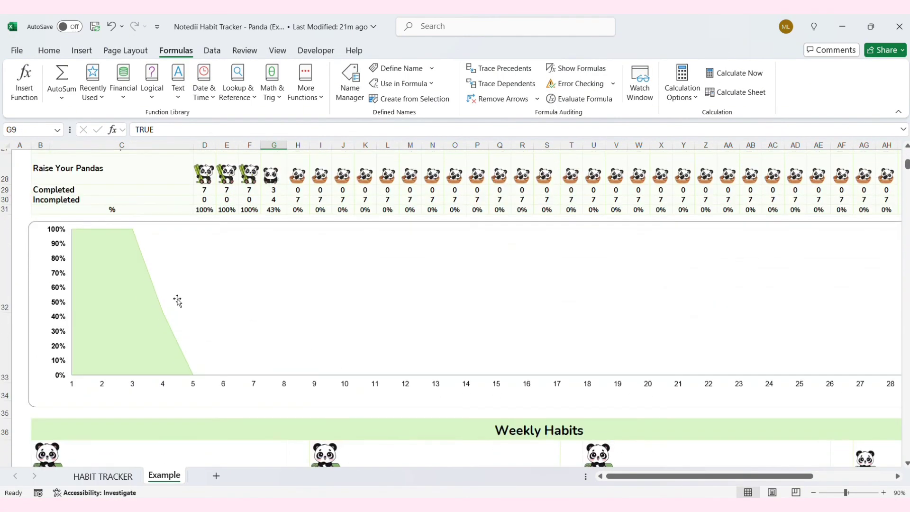
Check off Wake up at 6am and Drink 2L water for days 13 through 18
{"action": "scroll", "coordinate": [177, 298], "scroll_direction": "up", "scroll_amount": 10}
{"action": "mouse_move", "coordinate": [711, 476]}
{"action": "left_mouse_down"}
{"action": "mouse_move", "coordinate": [644, 476]}
{"action": "mouse_move", "coordinate": [763, 476]}
{"action": "left_mouse_up"}
{"action": "left_click", "coordinate": [80, 219]}
{"action": "left_click", "coordinate": [102, 218]}
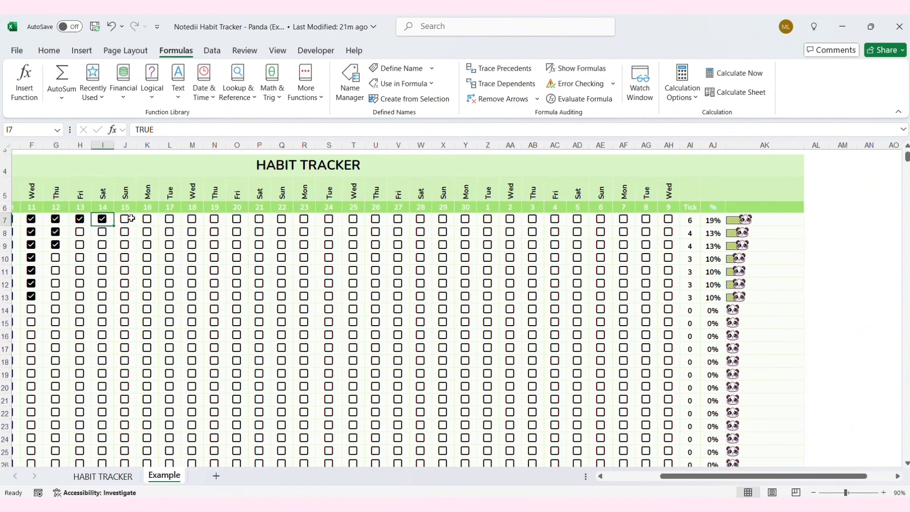
{"action": "left_click", "coordinate": [192, 218]}
{"action": "left_click", "coordinate": [79, 231]}
{"action": "left_click", "coordinate": [103, 231]}
{"action": "left_click", "coordinate": [124, 232]}
{"action": "left_click", "coordinate": [191, 232]}
{"action": "scroll", "coordinate": [766, 432], "scroll_direction": "down", "scroll_amount": 10}
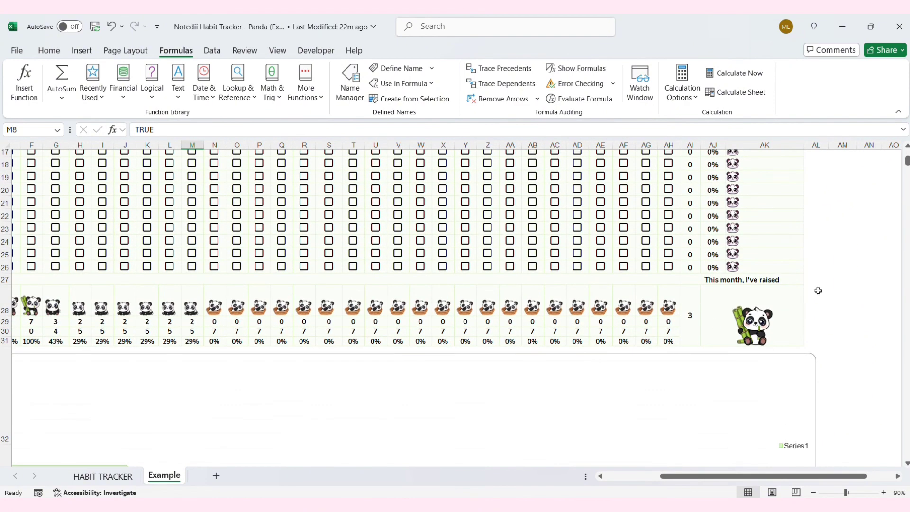
Check off the Week 1 and Week 2 habits, and add Write 2 new blogs as a completed Week 3 habit
{"action": "scroll", "coordinate": [577, 384], "scroll_direction": "left", "scroll_amount": 3}
{"action": "left_click", "coordinate": [277, 296]}
{"action": "left_click", "coordinate": [550, 296]}
{"action": "left_click", "coordinate": [686, 296]}
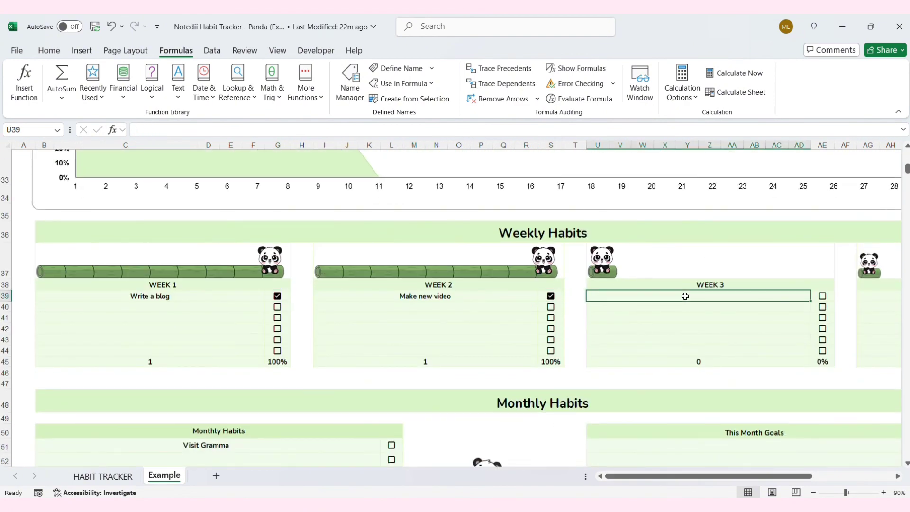
{"action": "type", "text": "Wrte 2 new blogs"}
{"action": "key", "text": "Up"}
{"action": "left_click", "coordinate": [823, 296]}
{"action": "scroll", "coordinate": [822, 296], "scroll_direction": "right", "scroll_amount": 2}
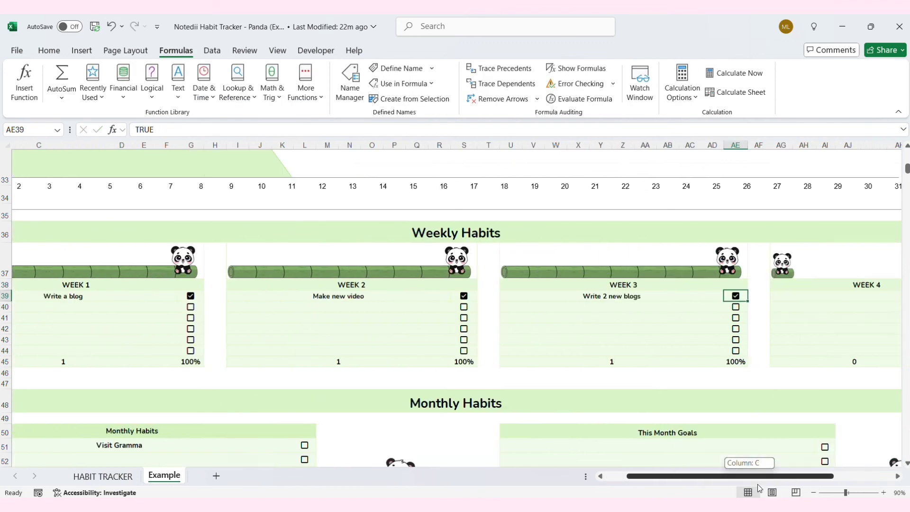
Check off Visit Gramma in the monthly habits and add 2000 subscribers as a completed goal for this month
{"action": "scroll", "coordinate": [521, 308], "scroll_direction": "down", "scroll_amount": 3}
{"action": "left_click", "coordinate": [393, 281]}
{"action": "mouse_move", "coordinate": [661, 476]}
{"action": "left_mouse_down"}
{"action": "mouse_move", "coordinate": [694, 492]}
{"action": "mouse_move", "coordinate": [682, 491]}
{"action": "left_mouse_up"}
{"action": "left_click", "coordinate": [592, 282]}
{"action": "type", "text": "2000 subscribers"}
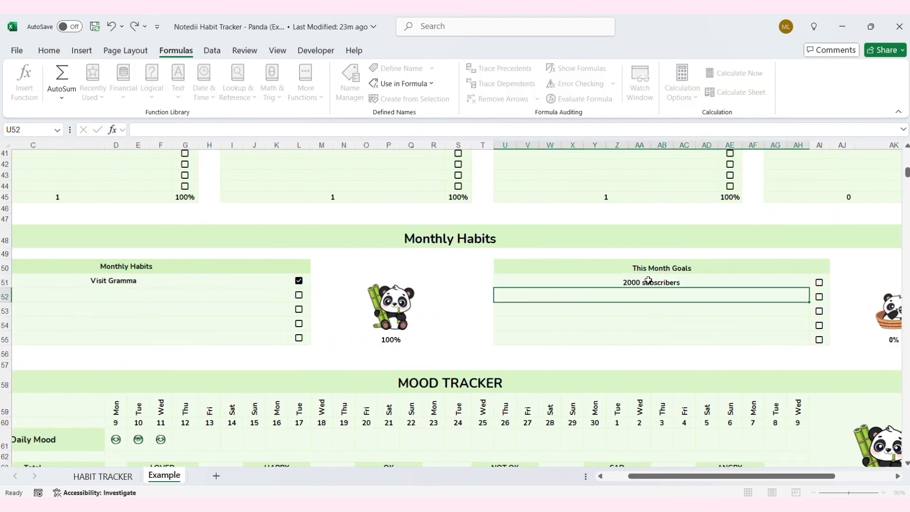
{"action": "left_click", "coordinate": [817, 281]}
{"action": "scroll", "coordinate": [805, 427], "scroll_direction": "right", "scroll_amount": 2}
Set the daily mood for days 12 through 16 to loved, happy, OK, sad and angry respectively
{"action": "scroll", "coordinate": [473, 332], "scroll_direction": "down", "scroll_amount": 3}
{"action": "scroll", "coordinate": [474, 331], "scroll_direction": "left", "scroll_amount": 2}
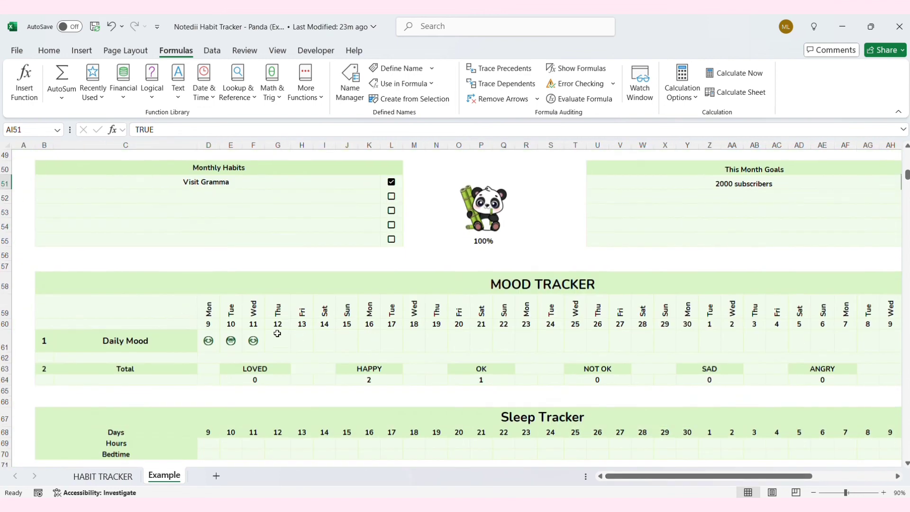
{"action": "left_click", "coordinate": [294, 346]}
{"action": "left_click", "coordinate": [278, 375]}
{"action": "left_click", "coordinate": [316, 346]}
{"action": "left_click", "coordinate": [301, 374]}
{"action": "left_click", "coordinate": [341, 346]}
{"action": "left_click", "coordinate": [326, 377]}
{"action": "left_click", "coordinate": [364, 346]}
{"action": "left_click", "coordinate": [348, 407]}
{"action": "left_click", "coordinate": [386, 346]}
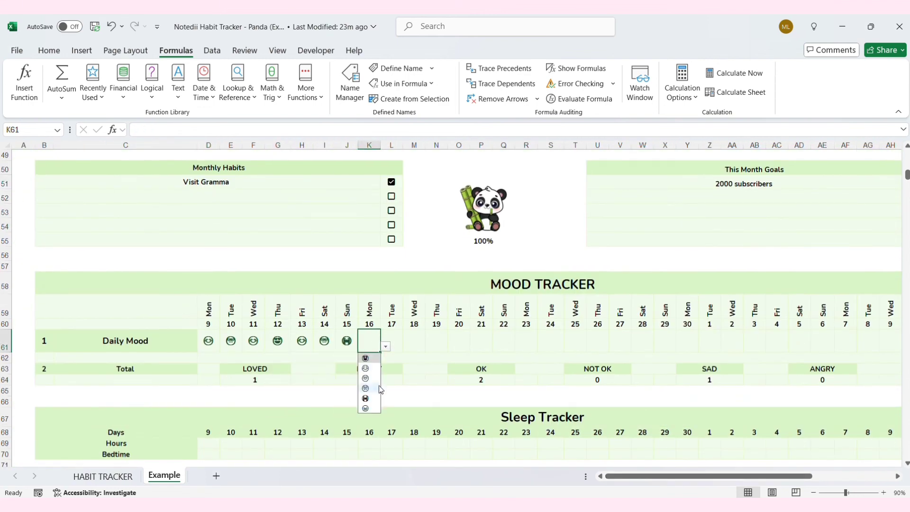
{"action": "left_click", "coordinate": [371, 398]}
Set the sleep hours for days 9, 10 and 11 to 1, 2 and 4
{"action": "scroll", "coordinate": [474, 332], "scroll_direction": "down", "scroll_amount": 5}
{"action": "left_click", "coordinate": [219, 280]}
{"action": "left_click", "coordinate": [225, 279]}
{"action": "left_click", "coordinate": [208, 290]}
{"action": "left_click", "coordinate": [247, 279]}
{"action": "left_click", "coordinate": [231, 300]}
{"action": "left_click", "coordinate": [254, 320]}
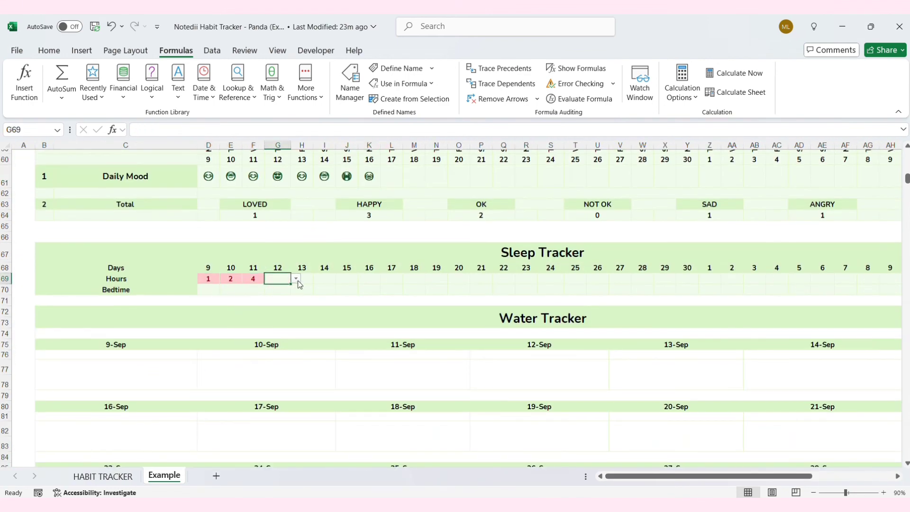
Set the sleep hours for days 12 through 17 to 5, 6, 9, 10, 7 and 8
{"action": "left_click", "coordinate": [278, 330]}
{"action": "left_click", "coordinate": [301, 340]}
{"action": "left_click", "coordinate": [340, 278]}
{"action": "left_click", "coordinate": [329, 370]}
{"action": "left_click", "coordinate": [364, 278]}
{"action": "left_click", "coordinate": [342, 380]}
{"action": "left_click", "coordinate": [386, 279]}
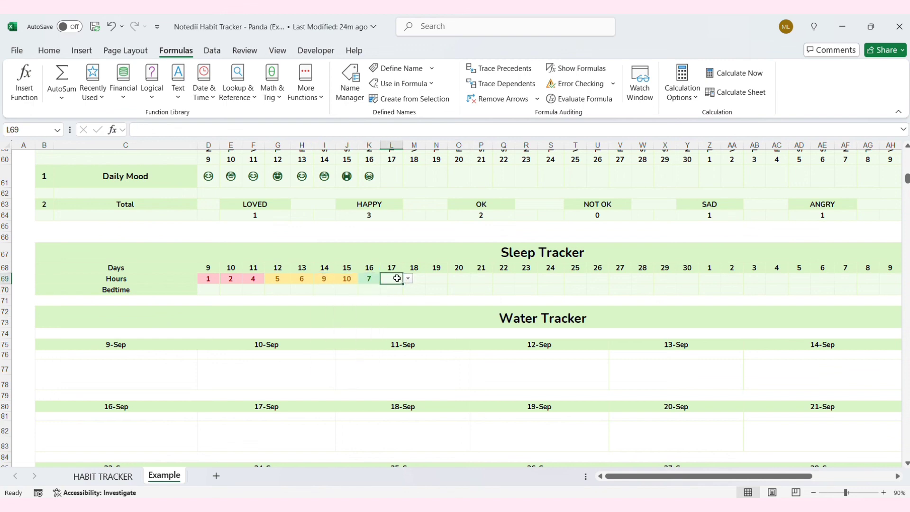
{"action": "left_click", "coordinate": [365, 351]}
{"action": "left_click", "coordinate": [409, 279]}
{"action": "left_click", "coordinate": [388, 360]}
Enter 10:00 as the bedtime for day 9 in the Sleep Tracker
{"action": "scroll", "coordinate": [799, 338], "scroll_direction": "right", "scroll_amount": 5}
{"action": "scroll", "coordinate": [799, 338], "scroll_direction": "left", "scroll_amount": 5}
{"action": "left_click", "coordinate": [207, 289]}
{"action": "type", "text": "10:00"}
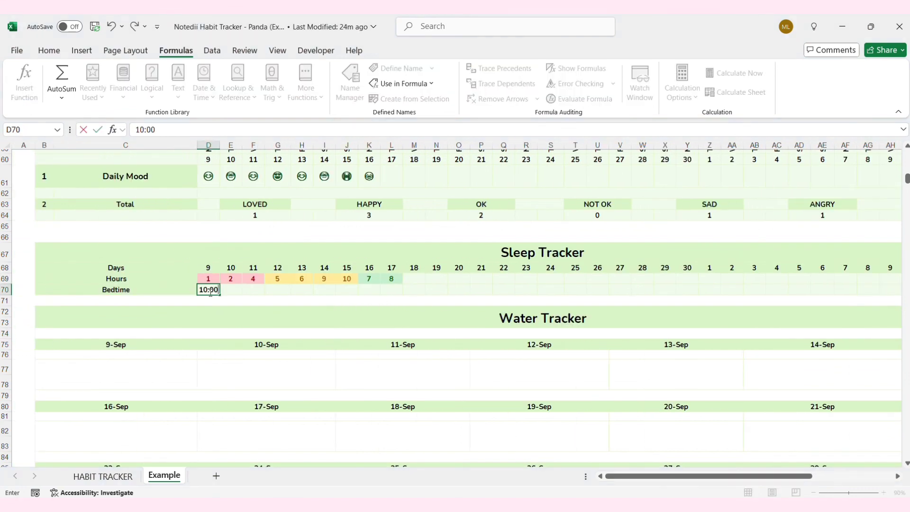
{"action": "key", "text": "Return"}
Set the water intake to 250 ml for 9-Sep, 1250 ml for 10-Sep and 11-Sep, and 1000 ml for 12-Sep
{"action": "scroll", "coordinate": [164, 244], "scroll_direction": "down", "scroll_amount": 2}
{"action": "left_click", "coordinate": [116, 256]}
{"action": "left_click", "coordinate": [202, 256]}
{"action": "left_click", "coordinate": [171, 266]}
{"action": "left_click", "coordinate": [275, 258]}
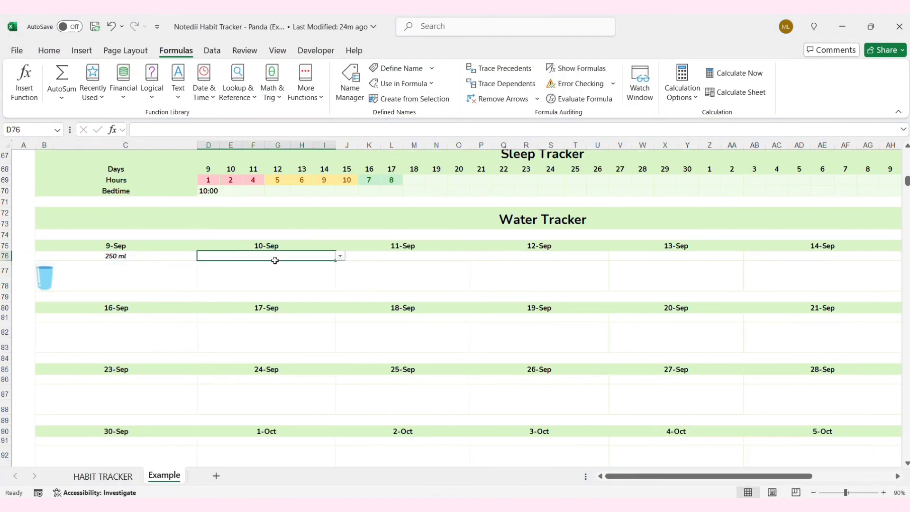
{"action": "left_click", "coordinate": [341, 255]}
{"action": "left_click", "coordinate": [266, 296]}
{"action": "left_click", "coordinate": [475, 256]}
{"action": "left_click", "coordinate": [403, 296]}
{"action": "left_click", "coordinate": [502, 287]}
Set the water intake to 1500 ml for 13-Sep, 750 ml for 14-Sep and 2000 ml for 15-Sep
{"action": "scroll", "coordinate": [653, 316], "scroll_direction": "down", "scroll_amount": 10}
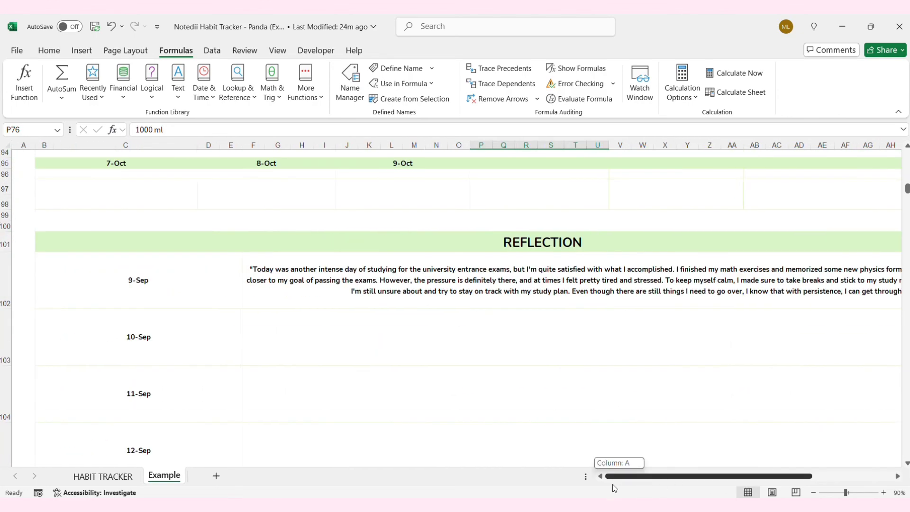
{"action": "scroll", "coordinate": [630, 414], "scroll_direction": "up", "scroll_amount": 10}
{"action": "scroll", "coordinate": [630, 414], "scroll_direction": "down", "scroll_amount": 5}
{"action": "left_click", "coordinate": [676, 222]}
{"action": "left_click", "coordinate": [748, 222]}
{"action": "left_click", "coordinate": [775, 264]}
{"action": "scroll", "coordinate": [776, 264], "scroll_direction": "right", "scroll_amount": 5}
{"action": "left_click", "coordinate": [662, 223]}
{"action": "left_click", "coordinate": [735, 222]}
{"action": "left_click", "coordinate": [749, 321]}
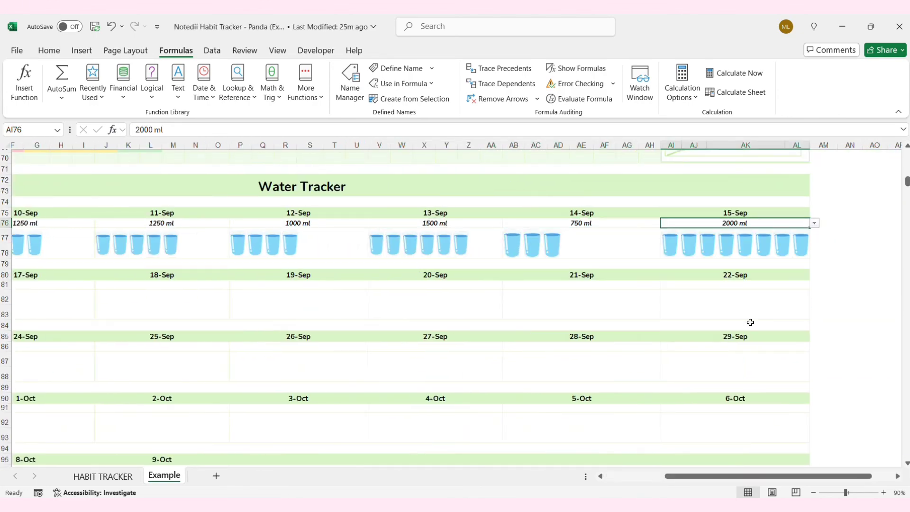